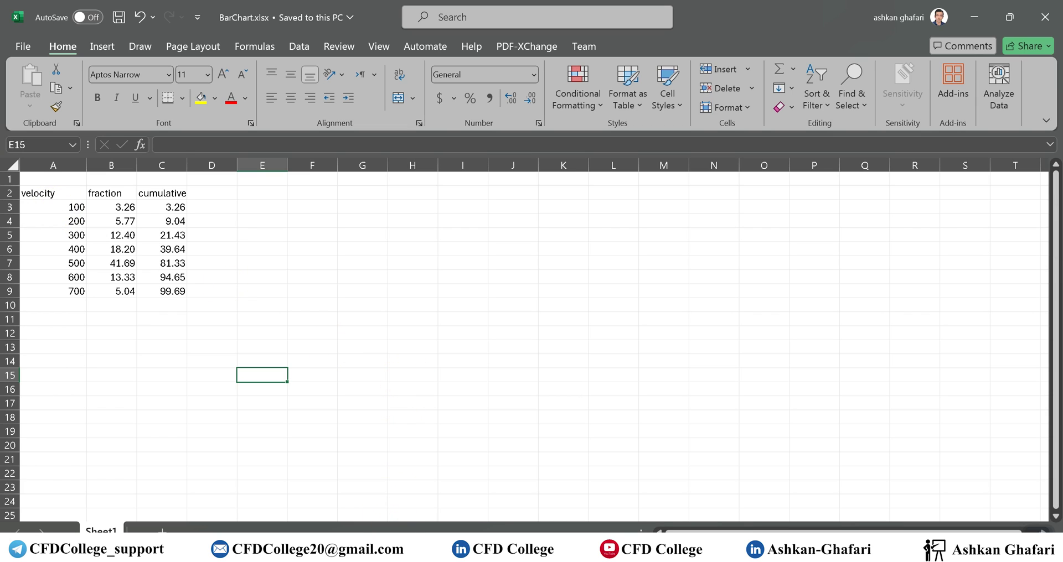
Step: Switch to the Chart folder in File Explorer and create a text document there named Barchart.txt
mouse_move(385, 548)
key(alt+Tab)
right_click(350, 357)
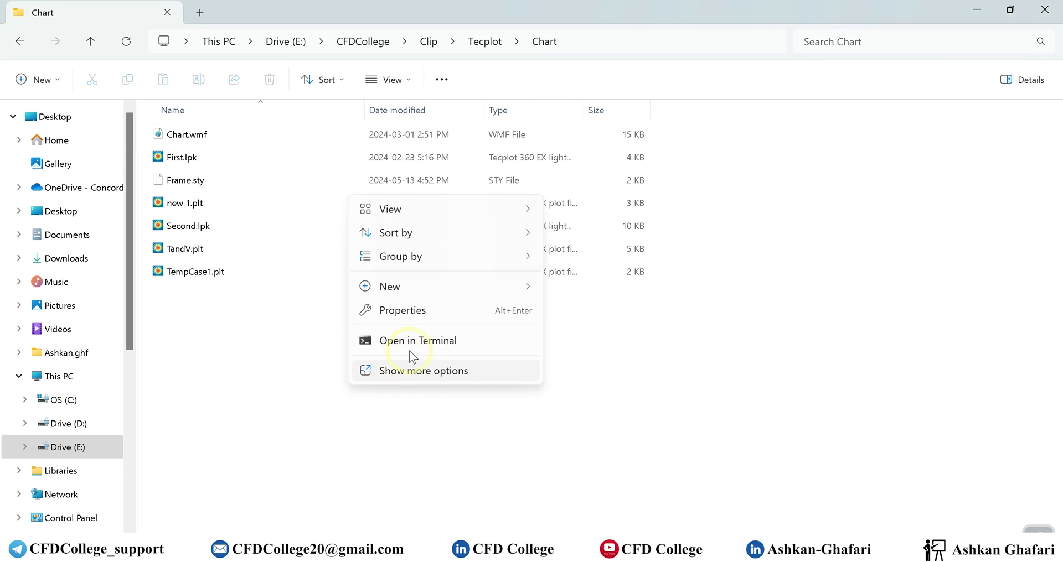
mouse_move(479, 293)
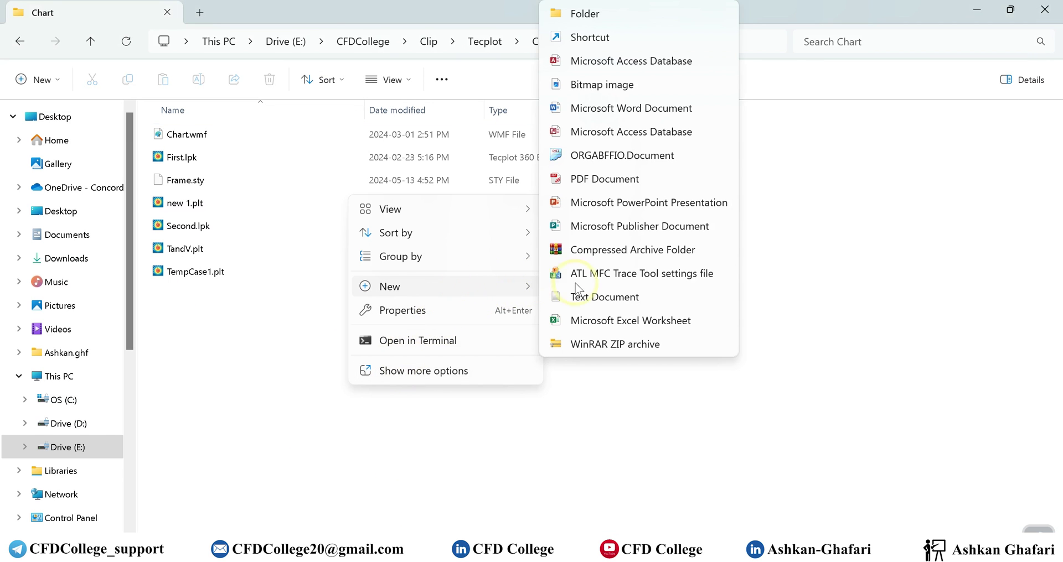
click(631, 293)
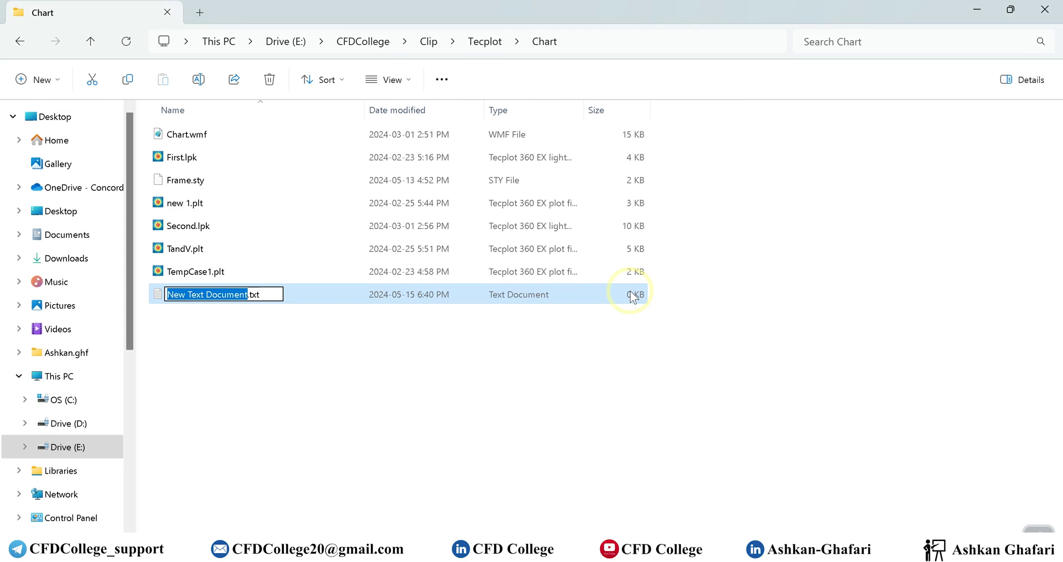
text(BArchart)
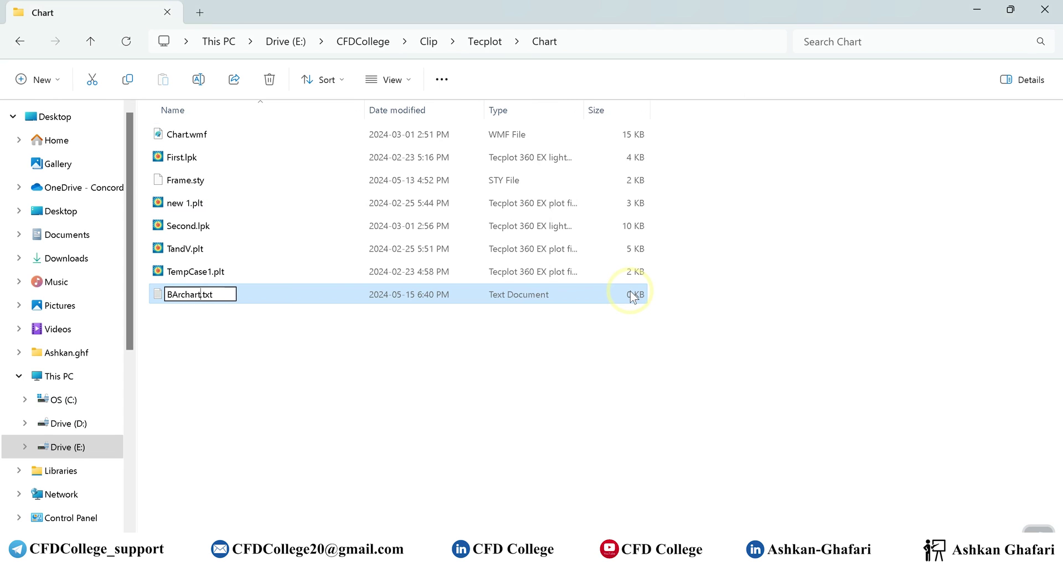
key(Return)
key(F2)
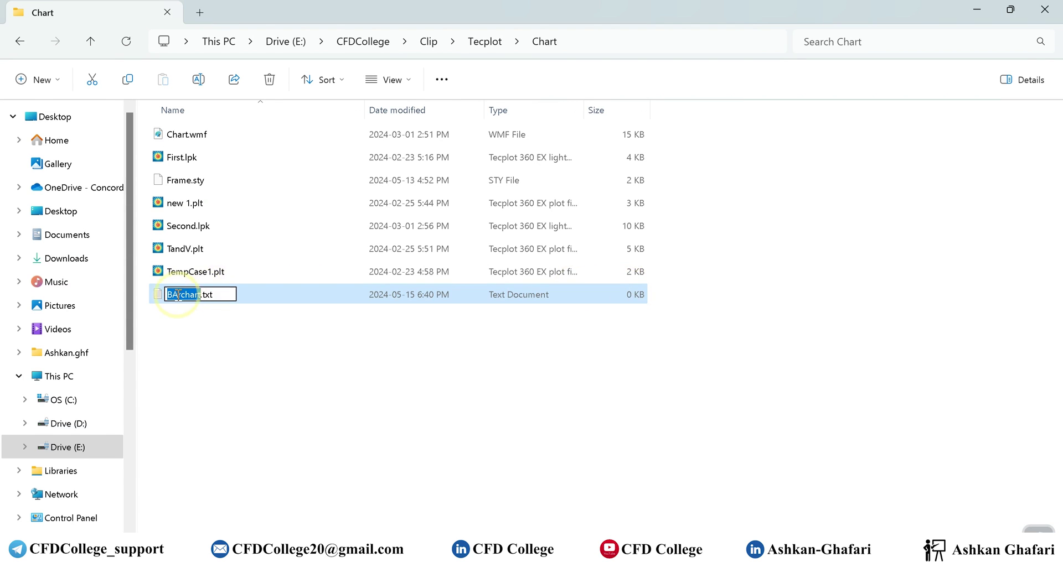
text(Barchart)
key(Return)
Step: Open Barchart.txt and copy the velocity and fraction columns with their headers (A2:B9) from the Excel sheet into it
double_click(227, 301)
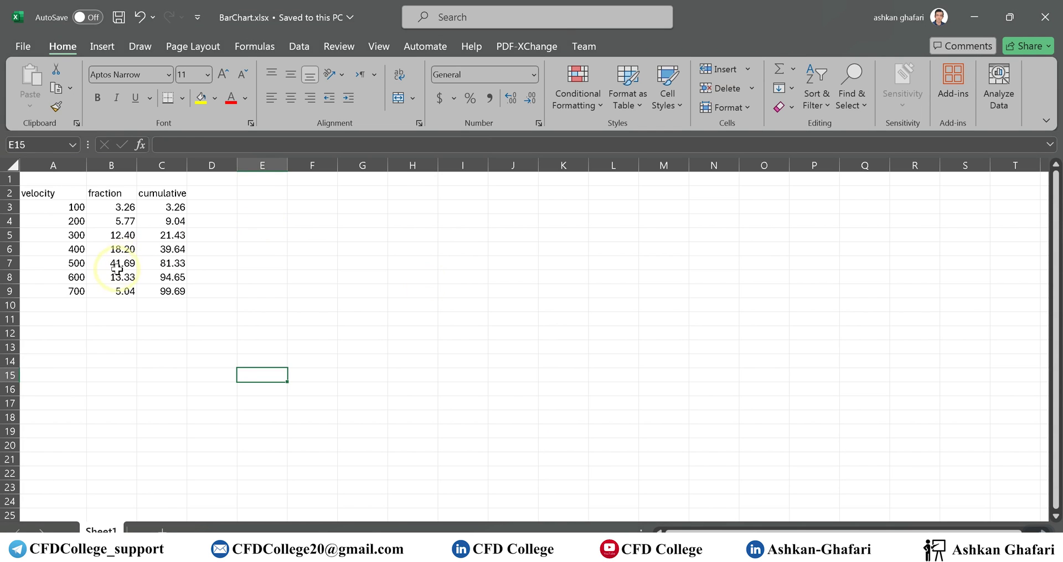
drag(116, 292, 53, 194)
key(ctrl+c)
click(985, 22)
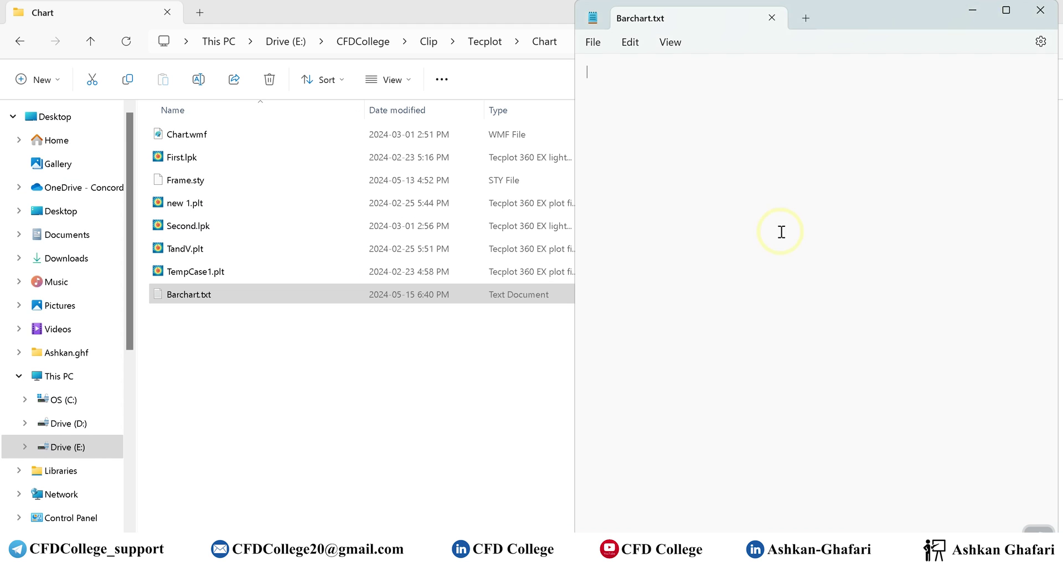
key(ctrl+v)
click(598, 99)
Step: Turn the header row of the text file into Variables = "Velocity [m/s]" , "Fraction [%]"
key(ctrl+Home)
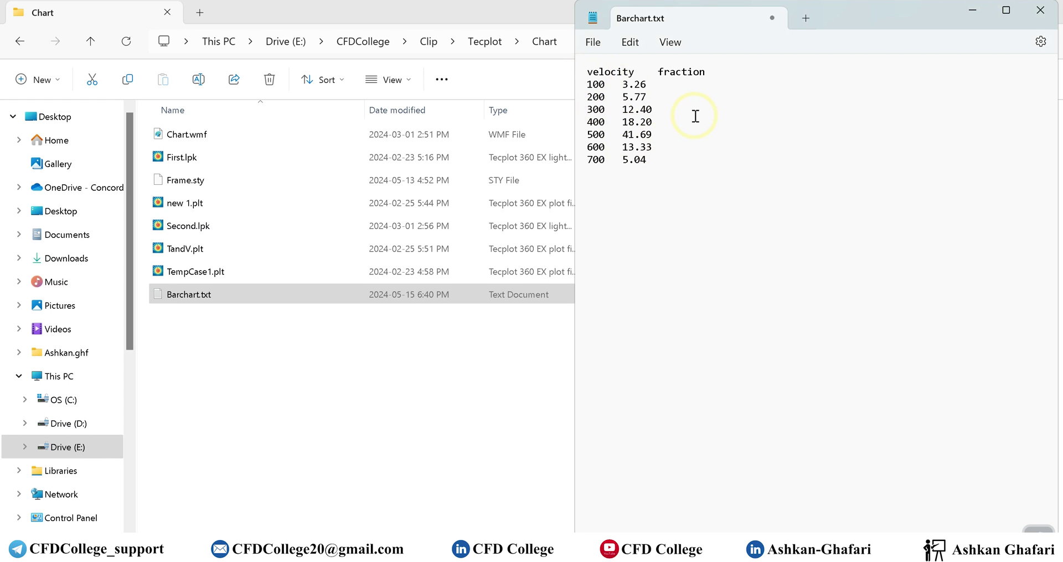
text(Variables)
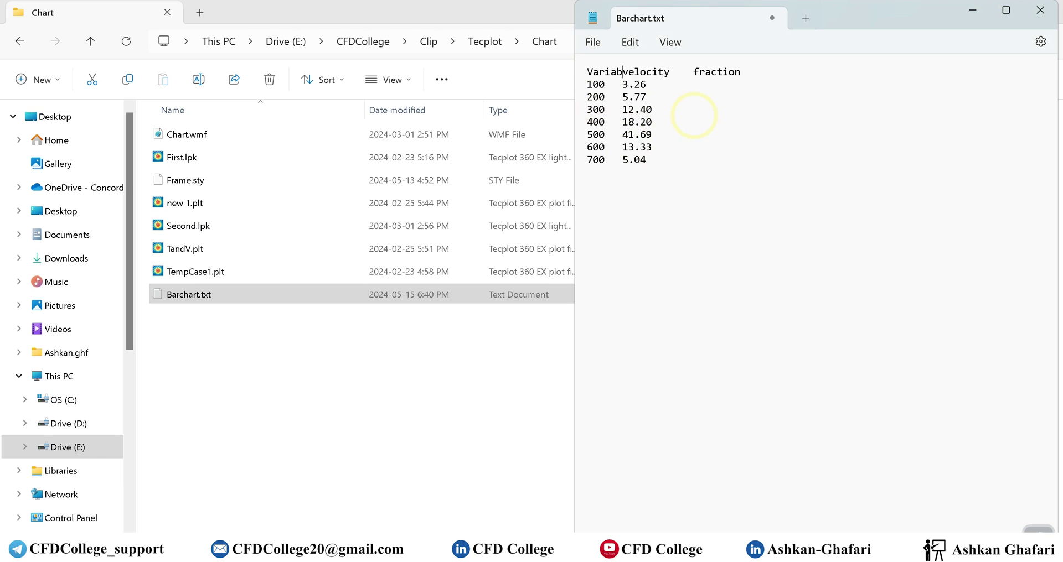
text( = "velocity)
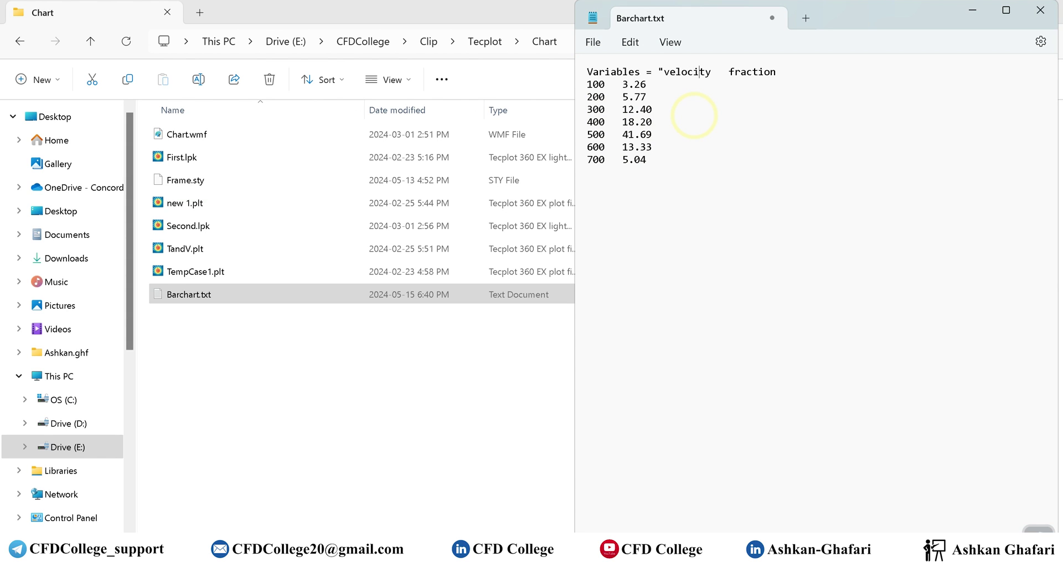
text(")
key(BackSpace)
text(Velocity [m/s])
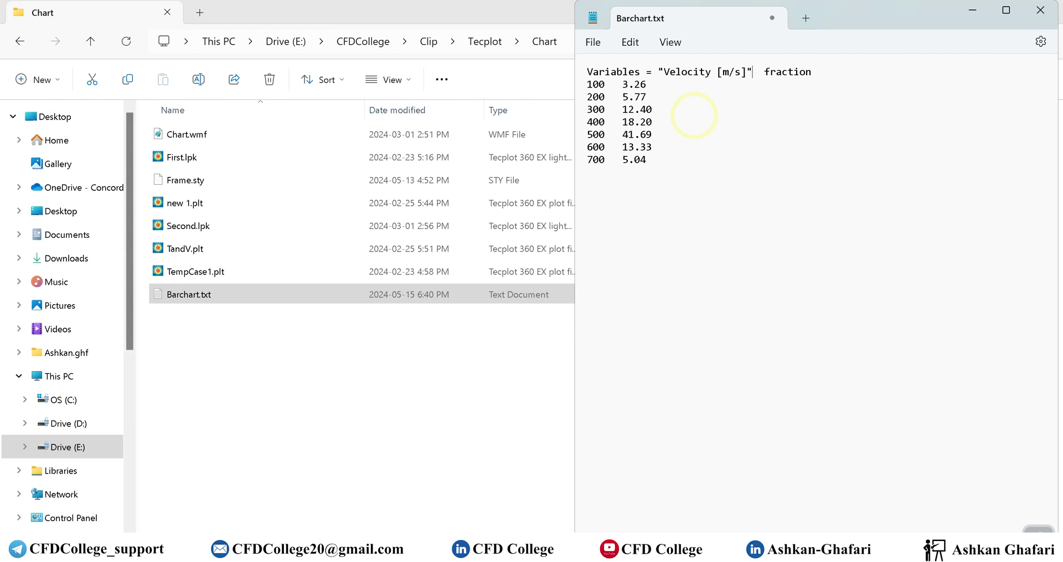
key(BackSpace)
key(BackSpace)
text(, ")
key(BackSpace)
text(F)
text( [%]")
Step: Add the line ZONE T = "barchart" below the variables line, then save and close the file
key(Return)
text(Zone)
key(BackSpace)
key(BackSpace)
key(BackSpace)
text(ONE)
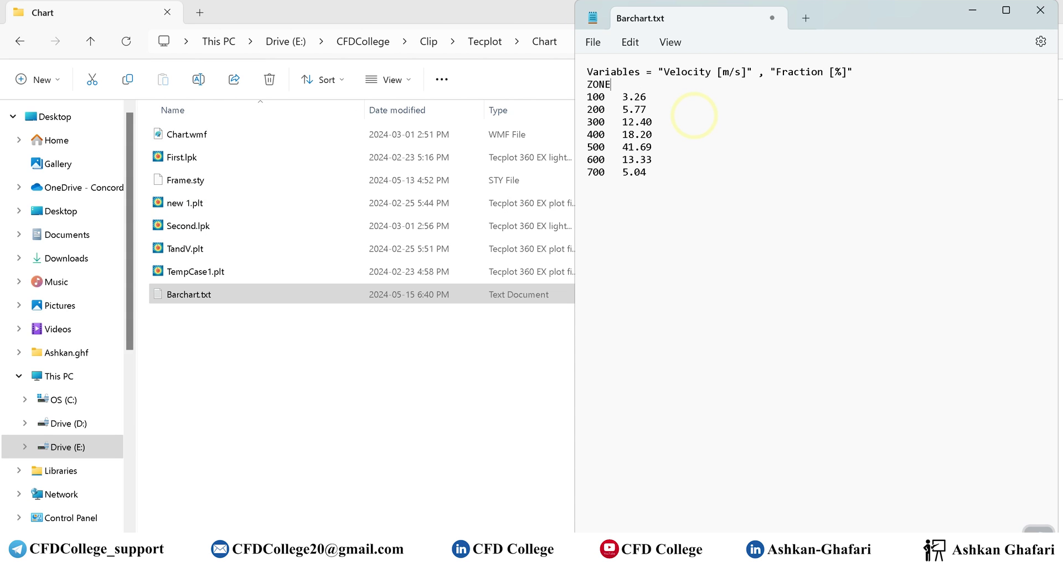
text( T = "barchart))
key(BackSpace)
text(")
key(ctrl+s)
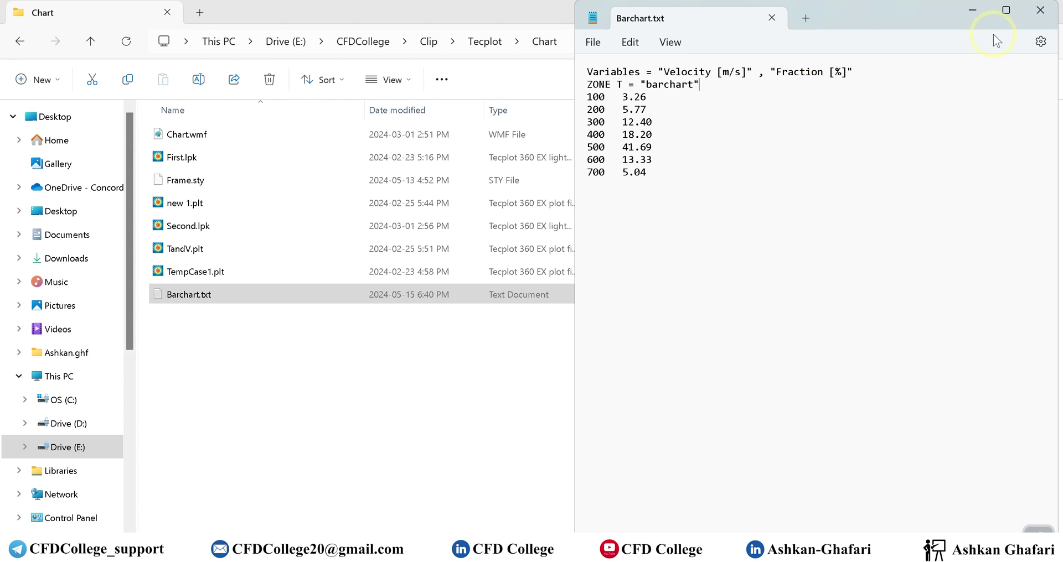
click(1040, 10)
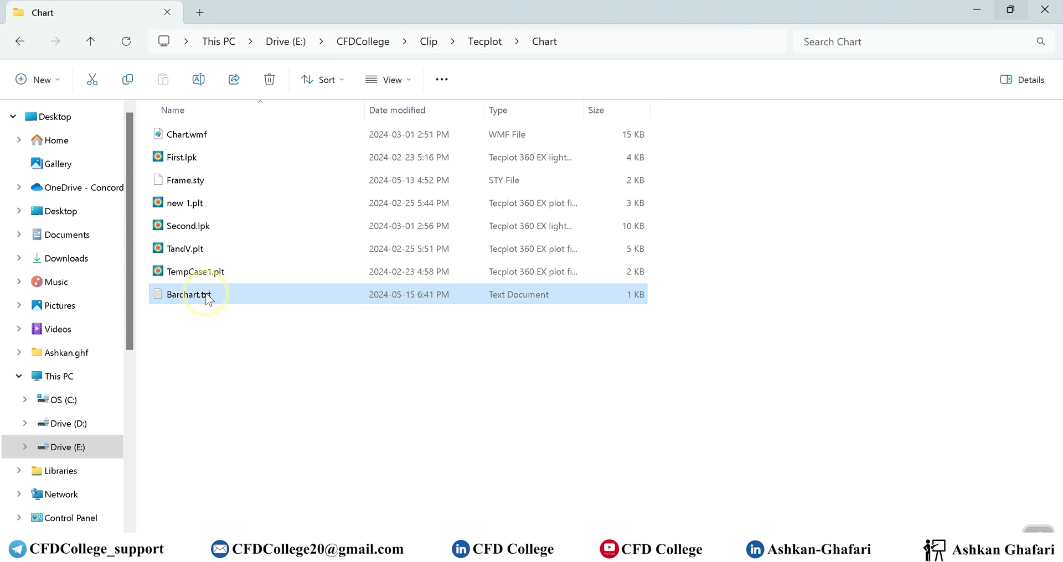
Step: Change the extension of Barchart.txt so the file is named Barchart.plt
right_click(206, 295)
click(197, 309)
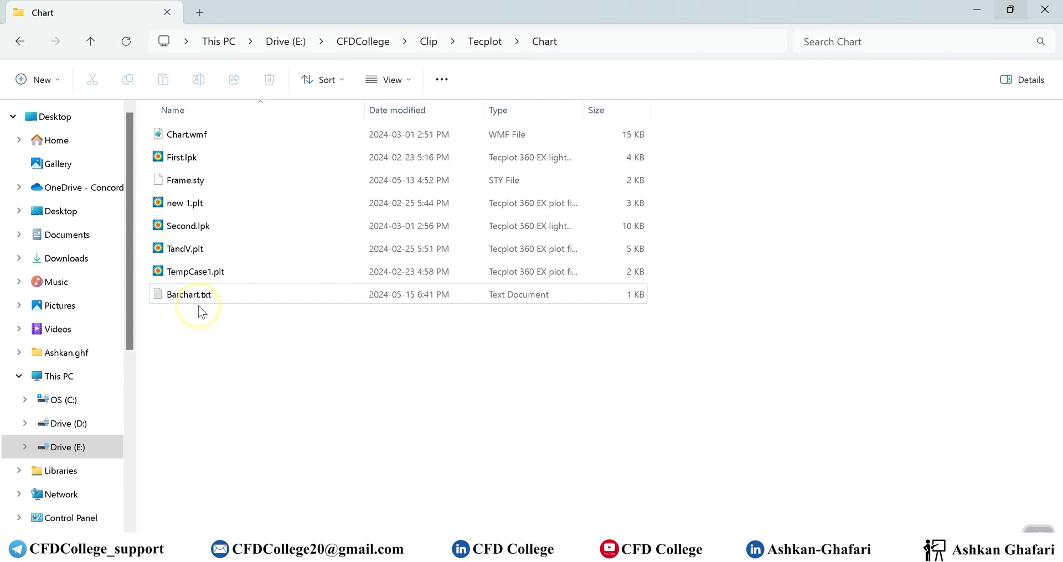
click(182, 299)
click(183, 298)
key(End)
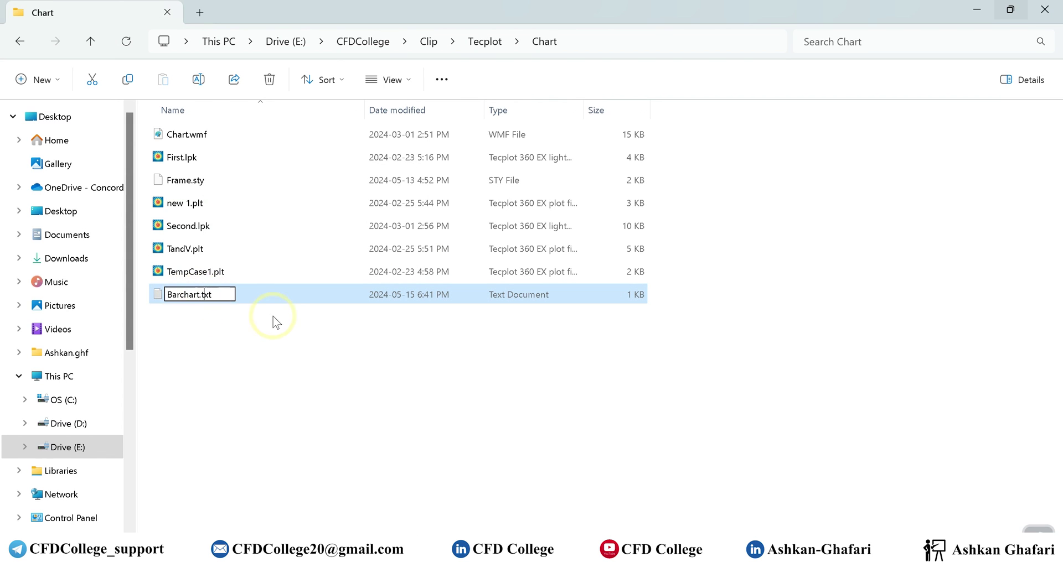
key(BackSpace)
key(BackSpace)
text(pl)
key(Return)
Step: Load Barchart.plt into Tecplot 360
click(593, 297)
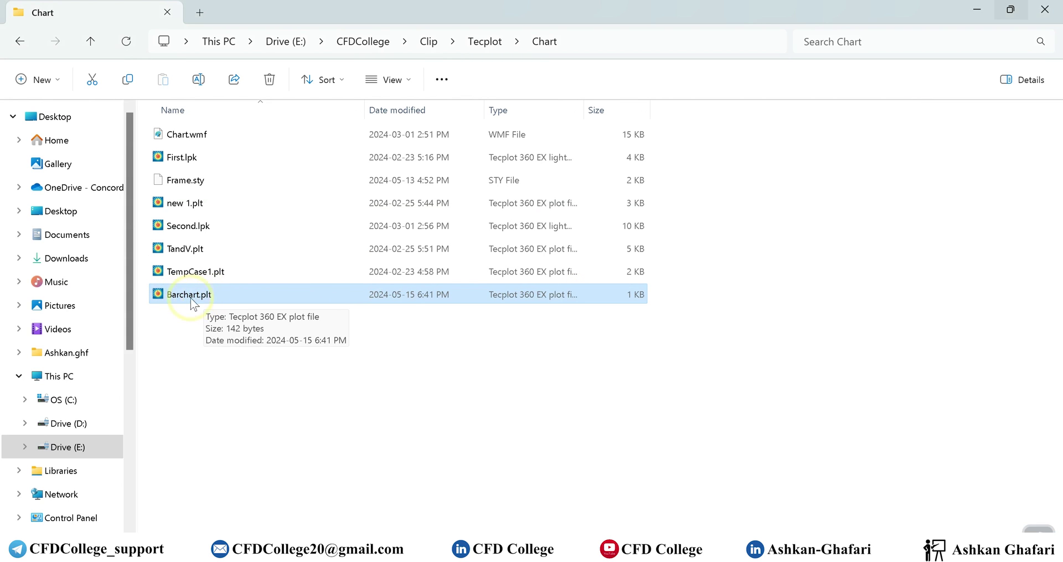
drag(192, 304, 642, 362)
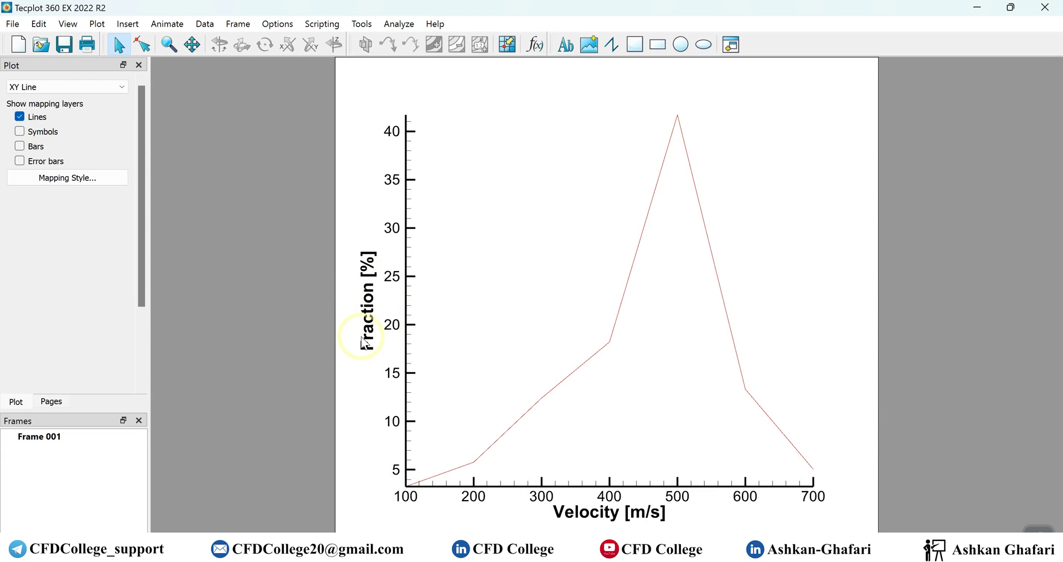
Step: Set the active frame's width and height to 4 and move the frame toward the middle of the workspace
double_click(878, 303)
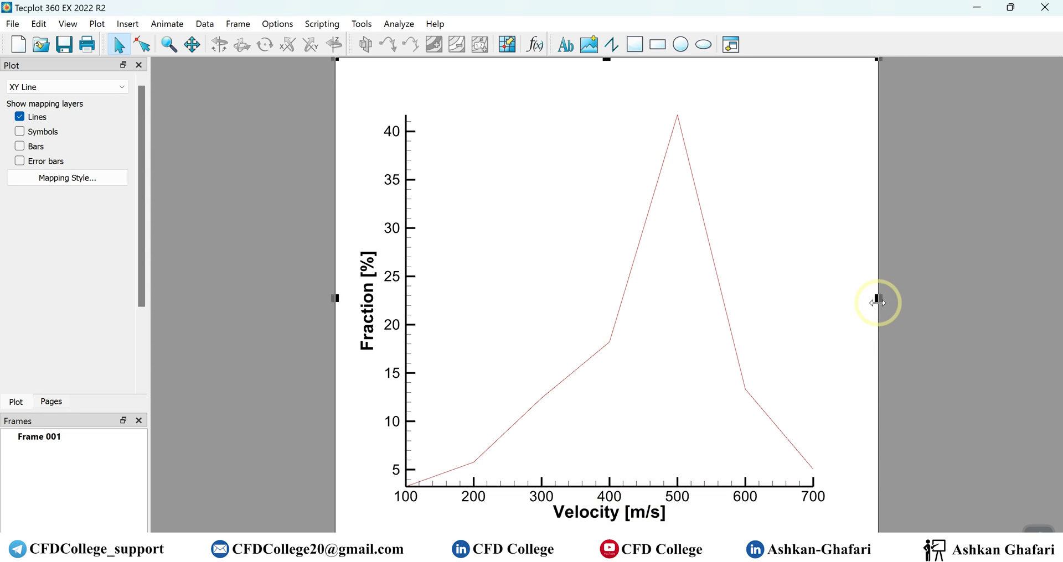
click(600, 220)
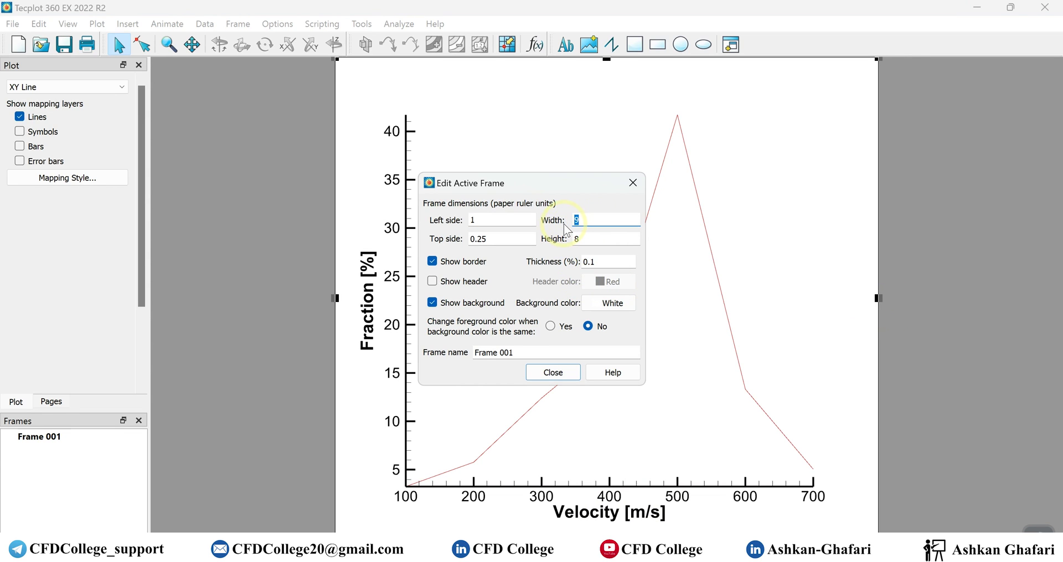
text(4)
key(Tab)
text(4)
click(595, 221)
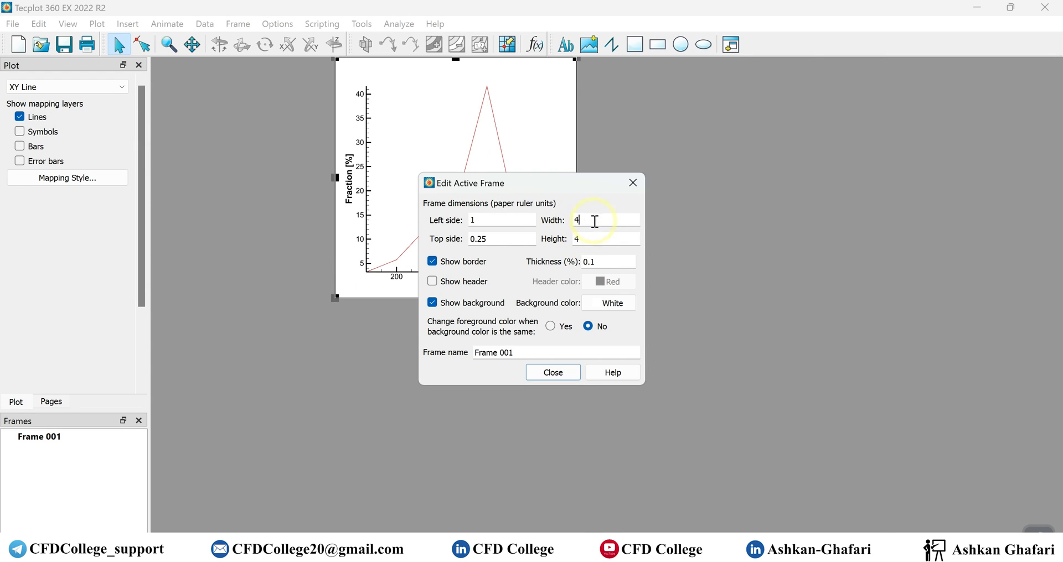
click(553, 372)
drag(553, 301, 617, 420)
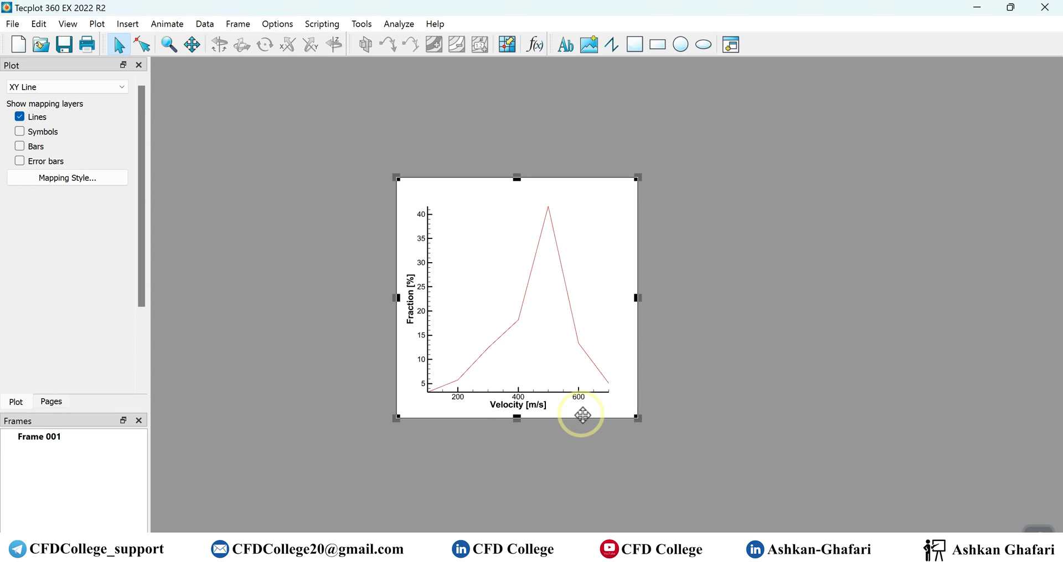
Step: Open the Y1 axis details, move the frame clear of the dialog, and show the grid border around the plot
double_click(410, 299)
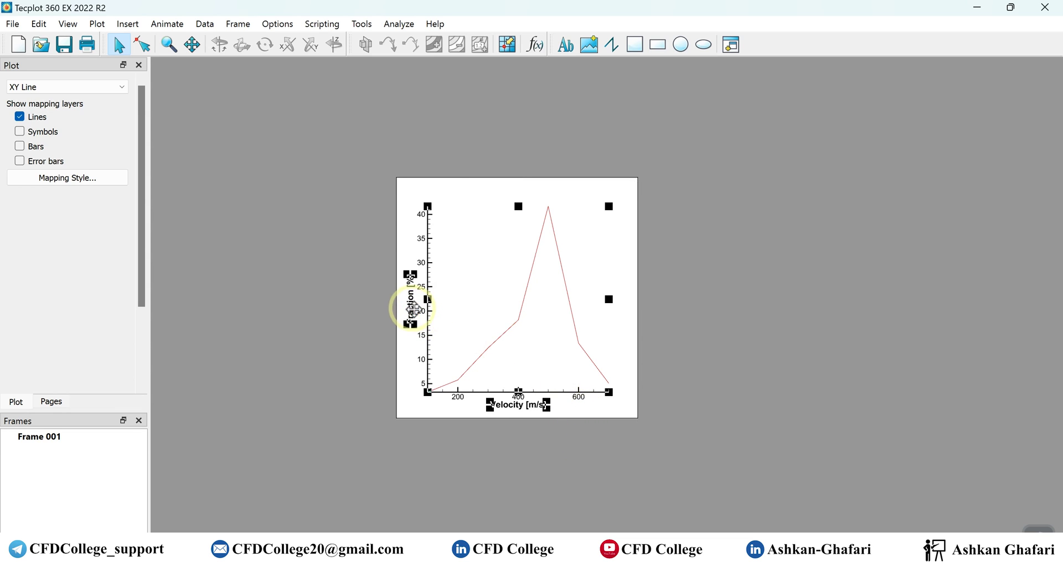
drag(548, 145, 811, 101)
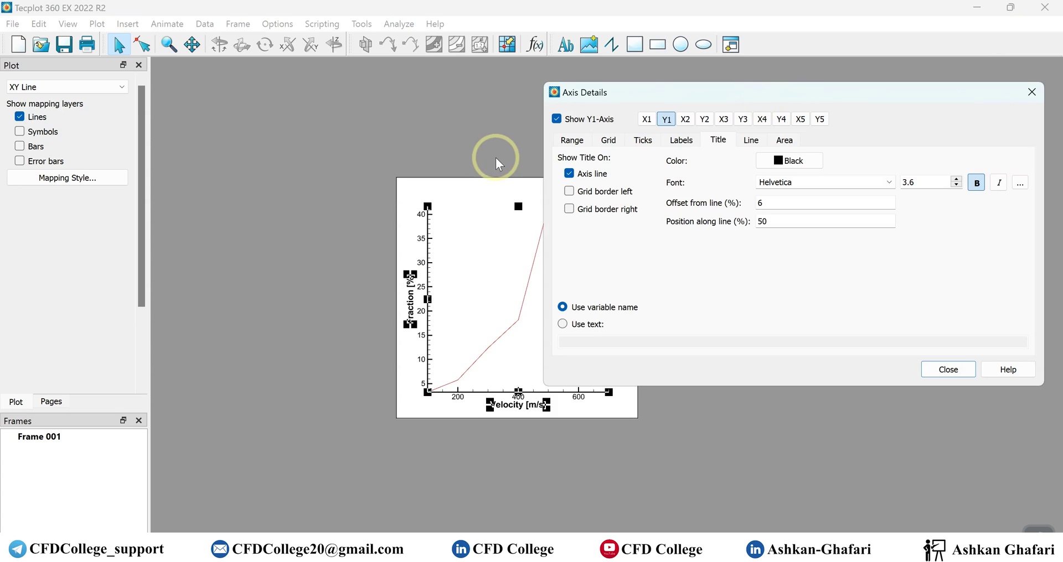
click(502, 184)
drag(477, 177, 330, 189)
click(751, 140)
click(565, 239)
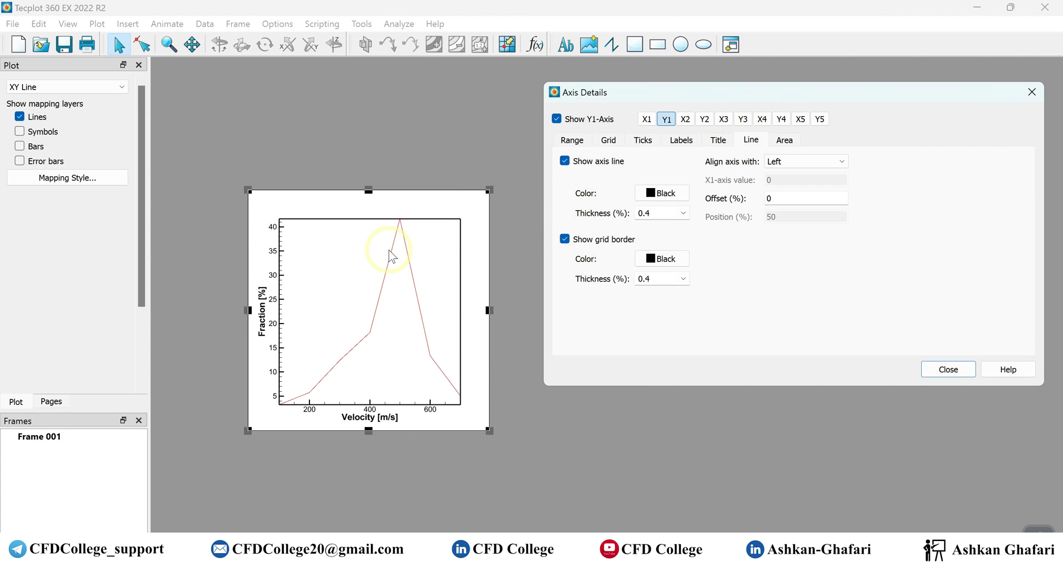
Step: Reset the ranges of the Y1 and X1 axes to nice values and close the axis details
click(619, 140)
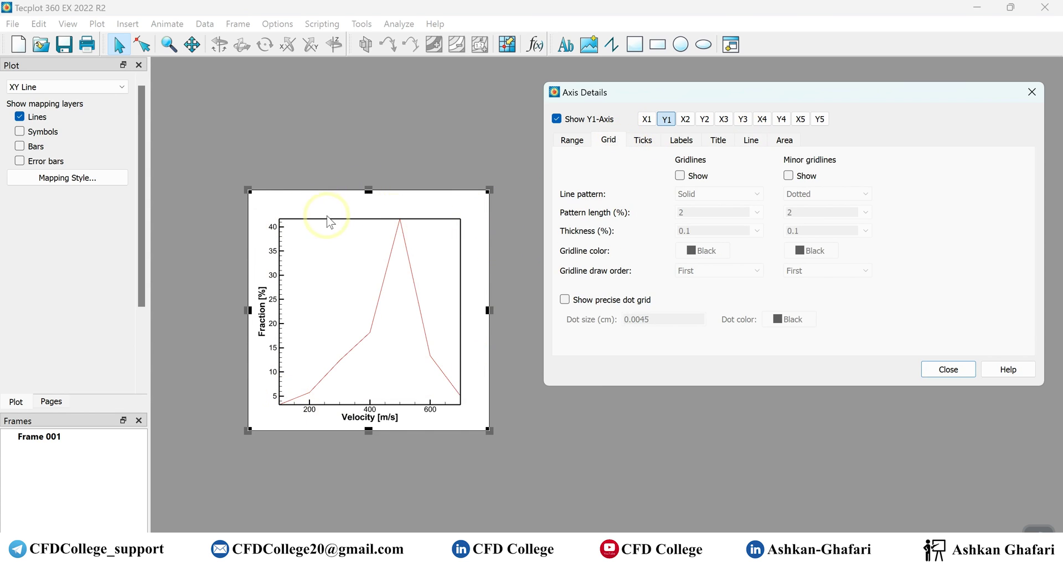
click(572, 140)
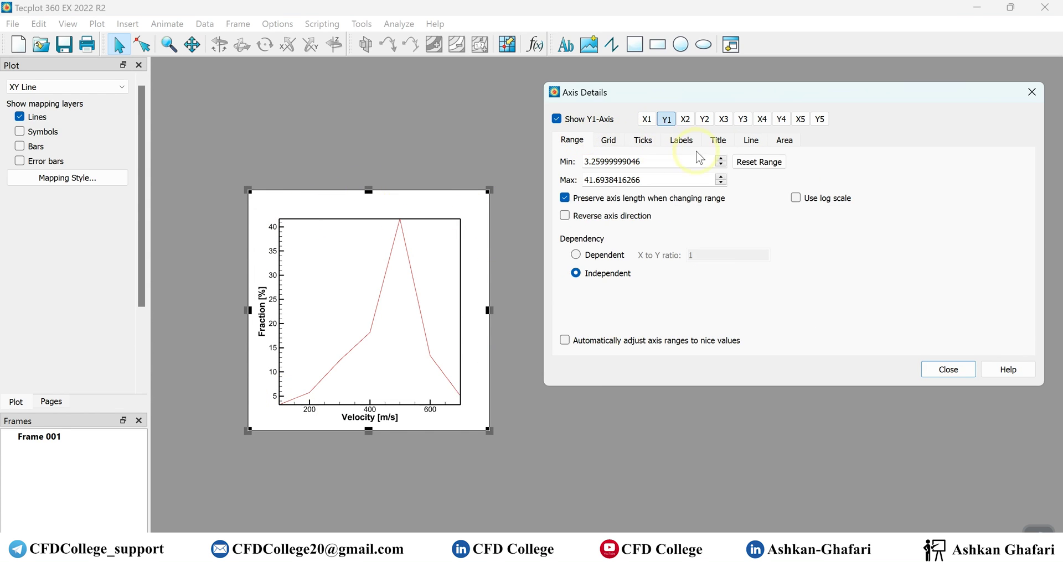
click(760, 162)
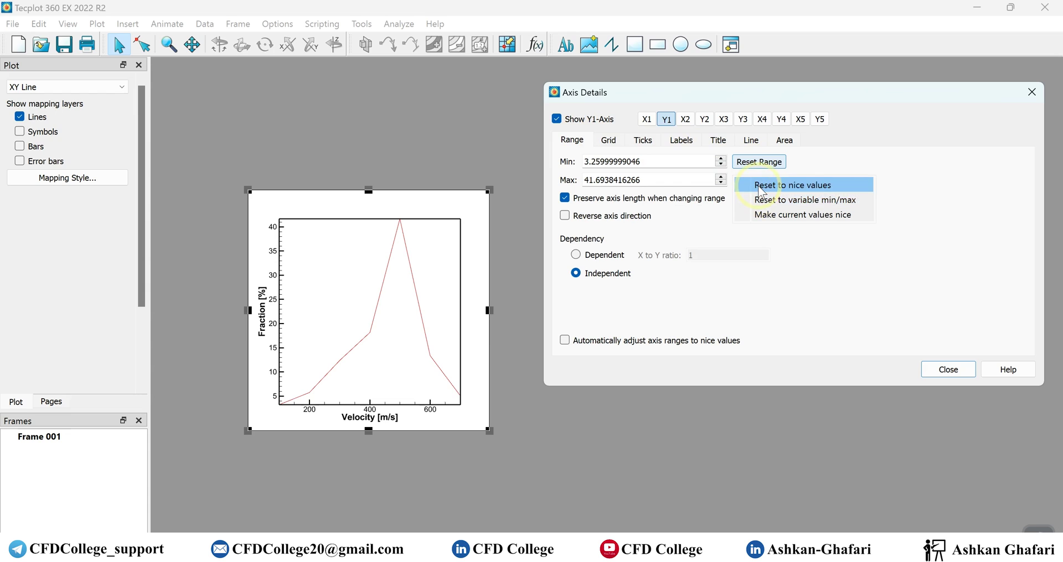
click(764, 185)
click(646, 119)
click(759, 162)
click(765, 186)
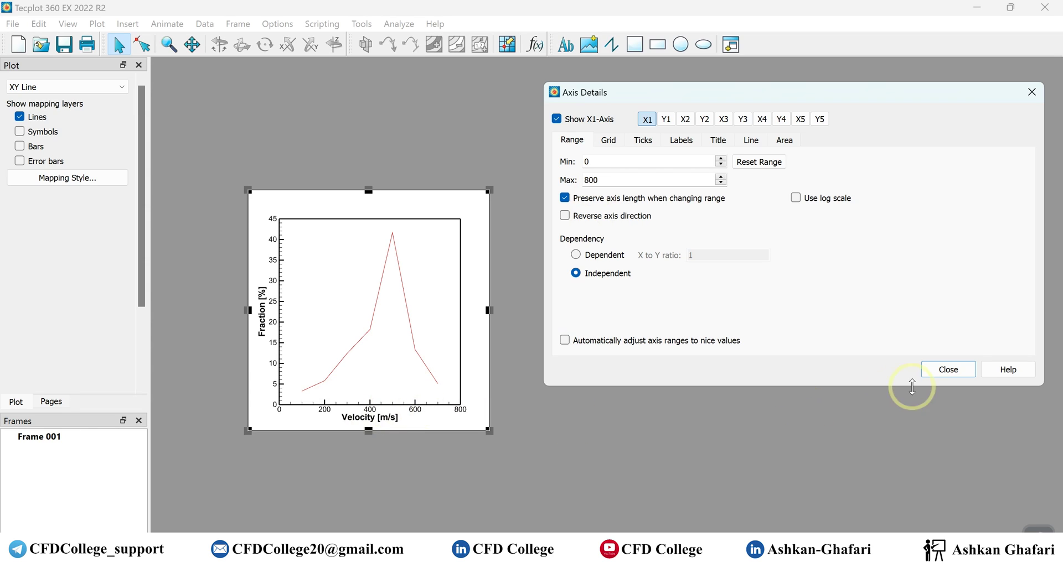
click(957, 371)
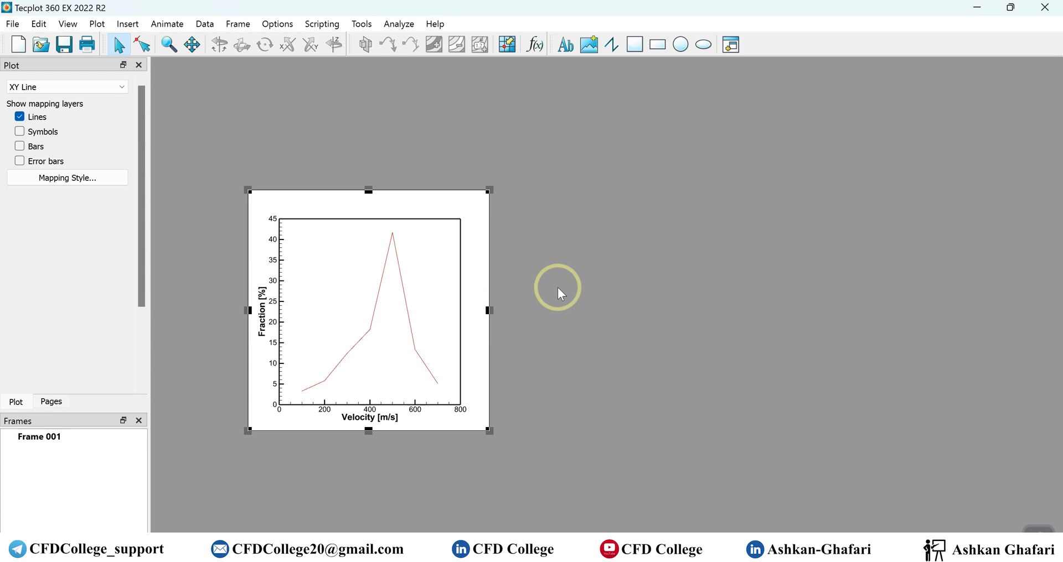
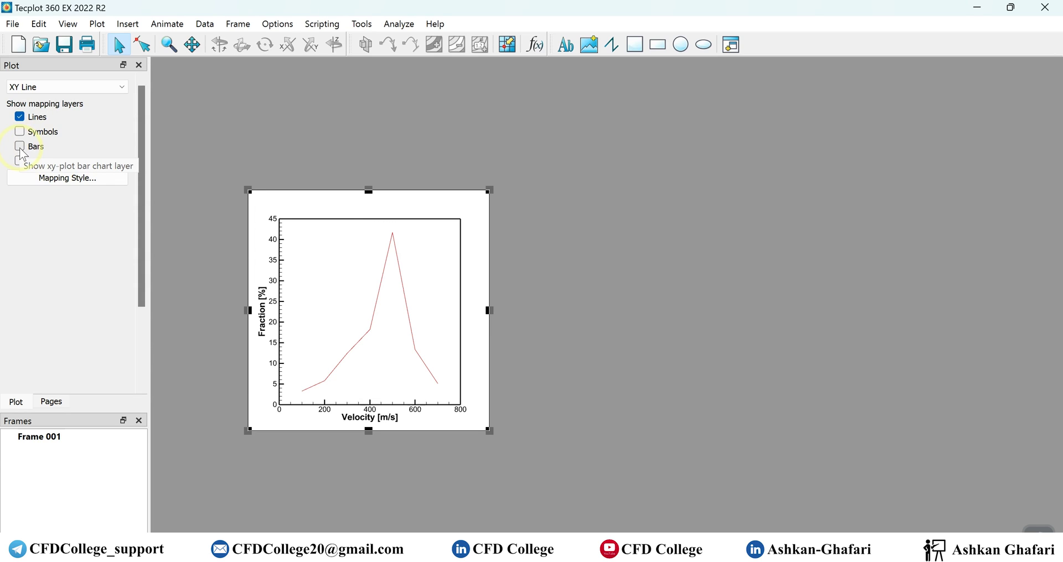
Step: Show the Bars mapping layer and hide the Lines layer so the plot is a bar chart
click(20, 147)
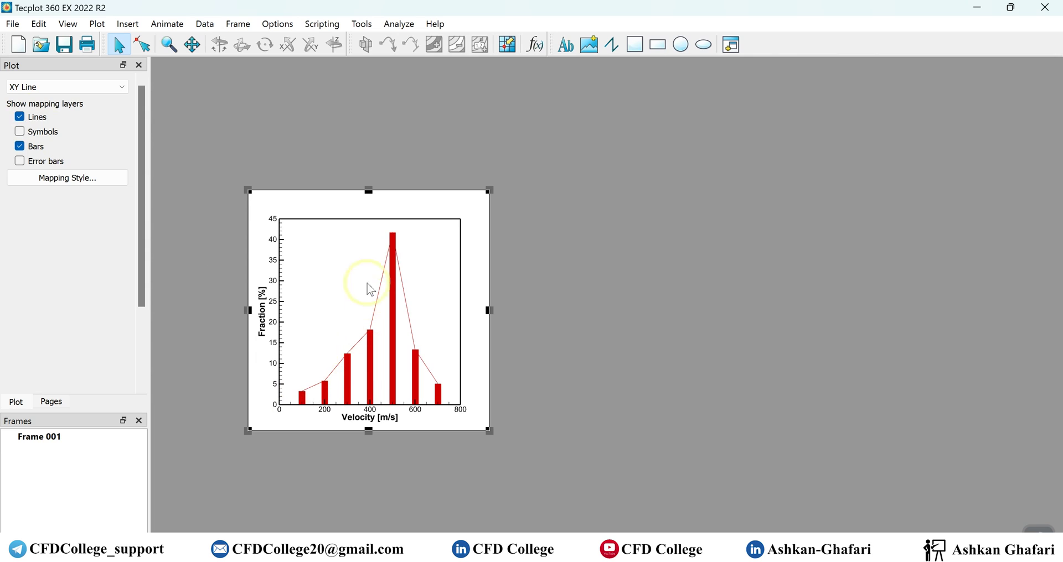
click(28, 121)
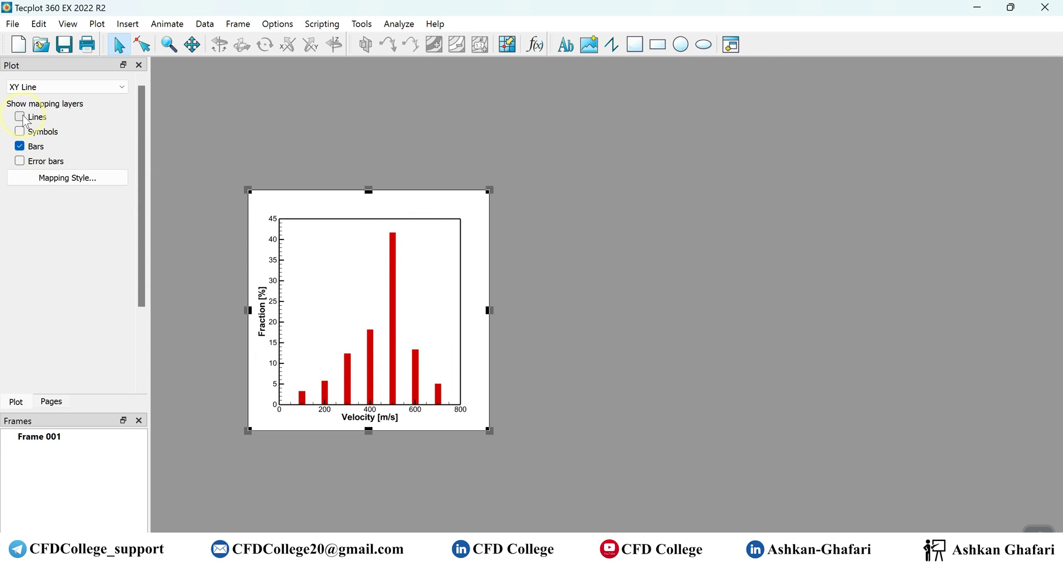
click(28, 121)
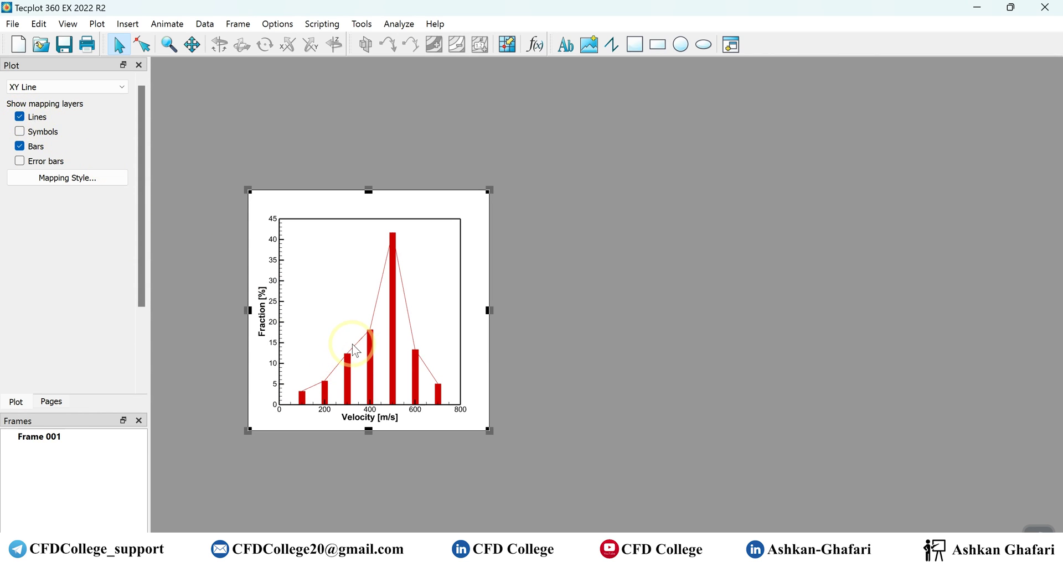
click(20, 119)
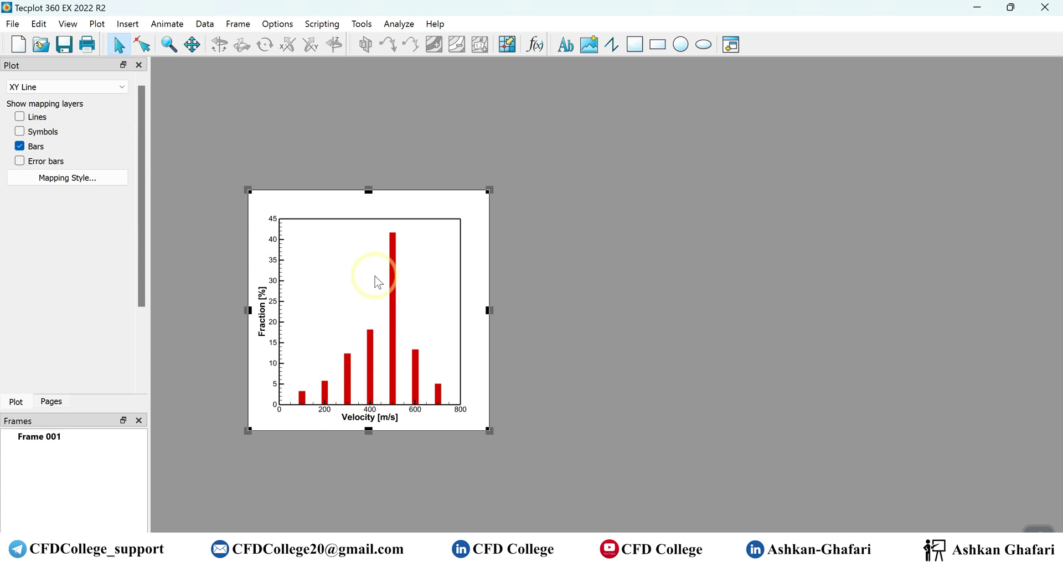
Step: Open the mapping style's bar chart settings clear of the plot and set the bar direction to Horizontal (x=f(y))
click(70, 179)
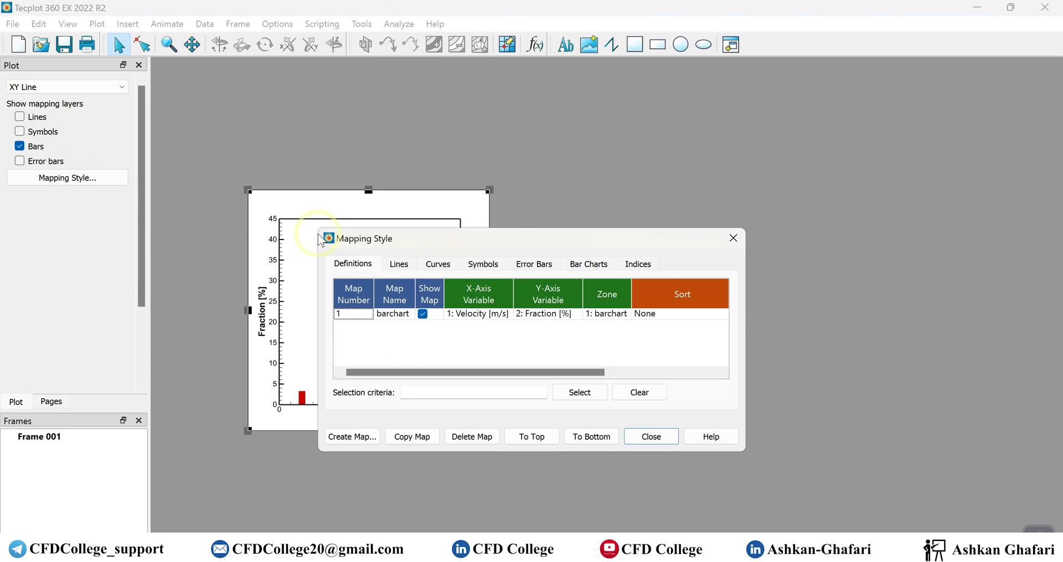
drag(524, 244, 720, 225)
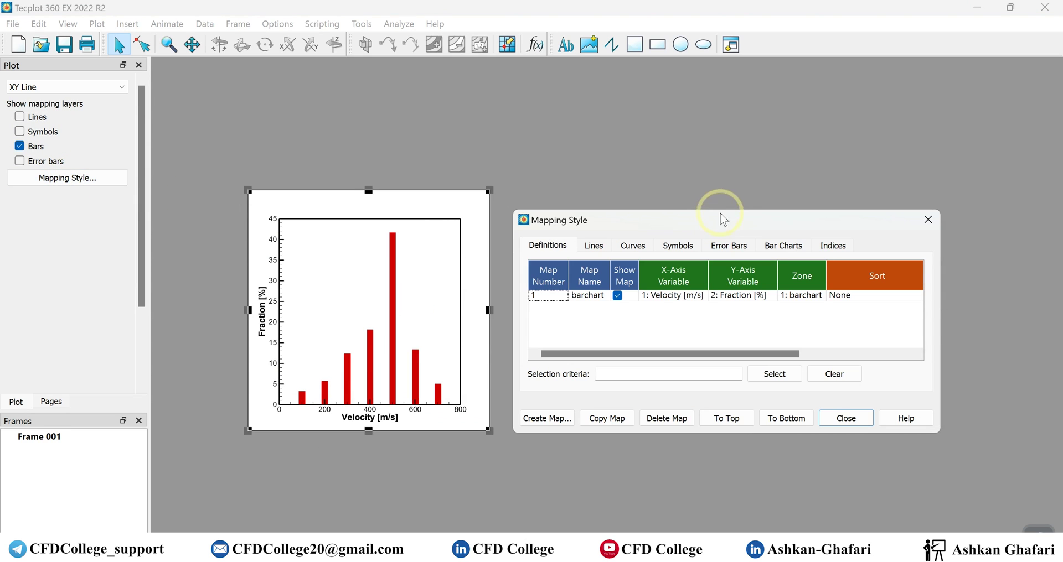
click(783, 248)
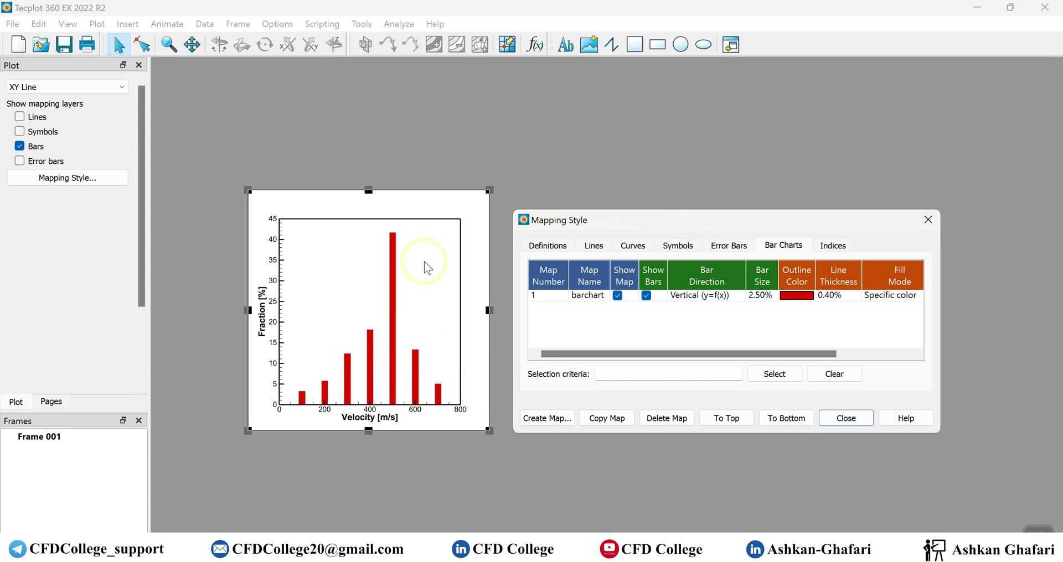
click(722, 297)
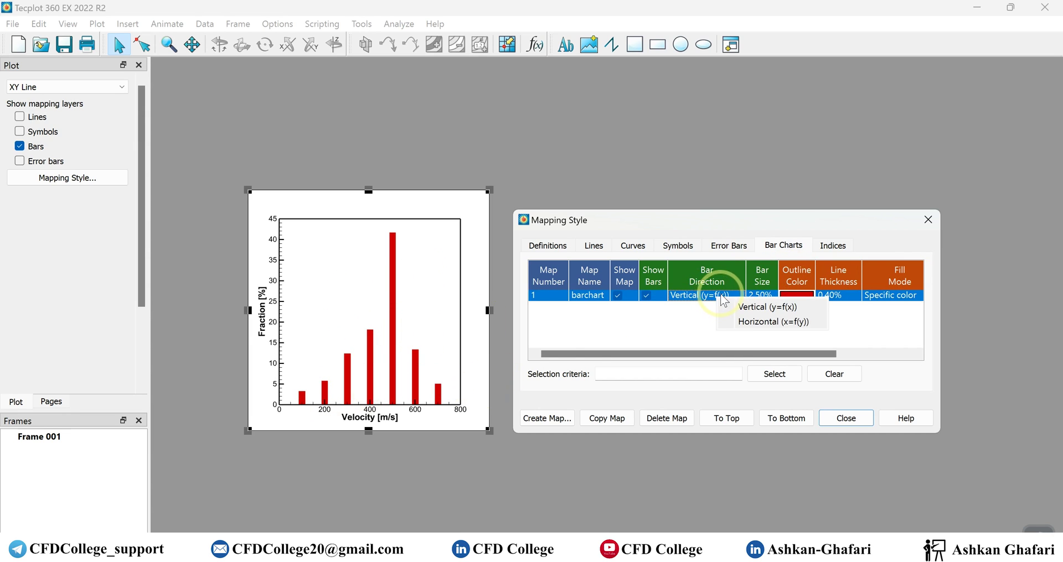
click(746, 323)
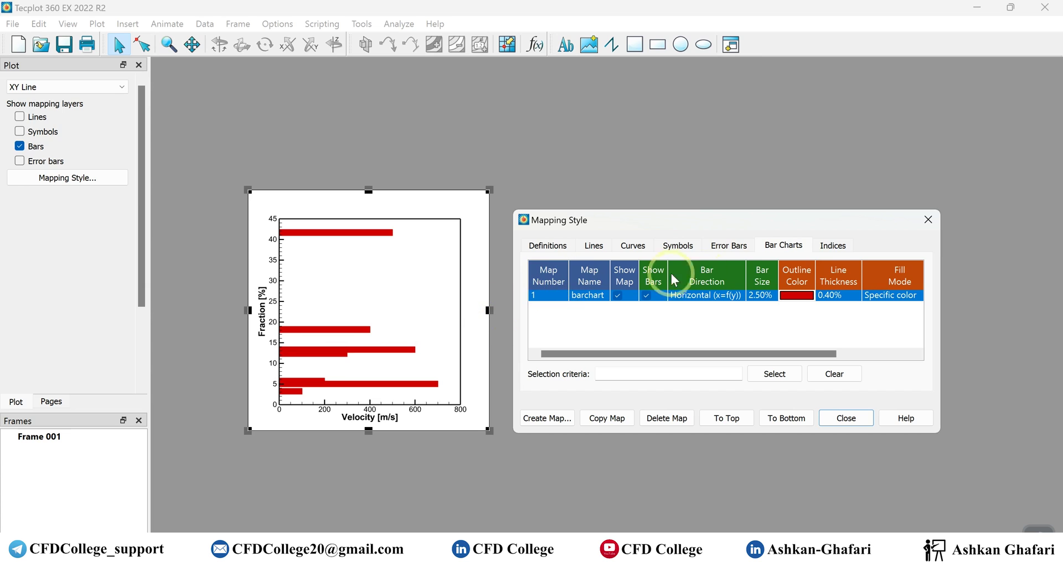
Step: Check the map's axis variable definitions against the velocity and fraction columns in the Excel workbook, and return to Tecplot
click(590, 247)
click(548, 245)
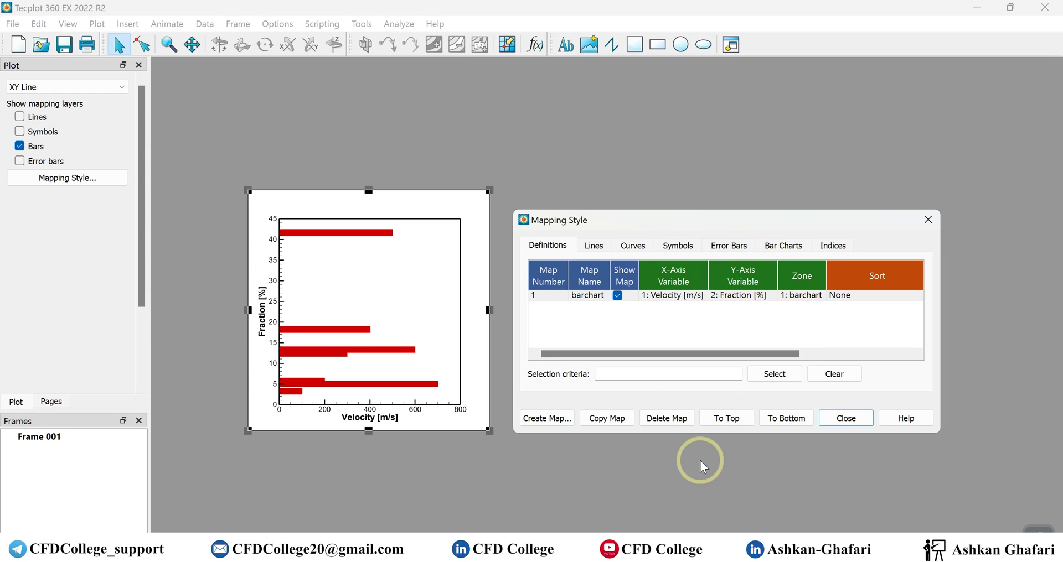
click(774, 553)
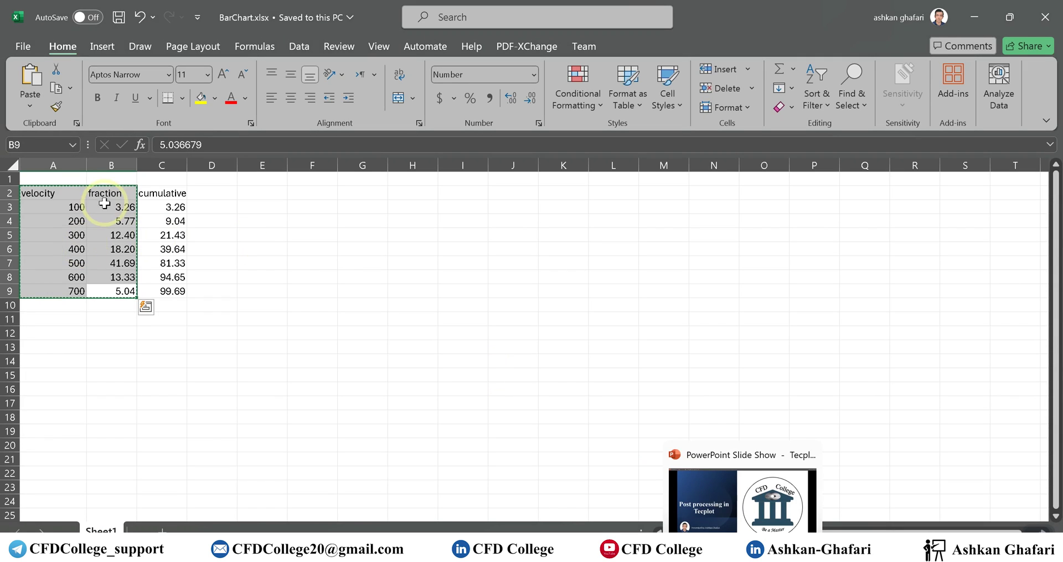
click(975, 13)
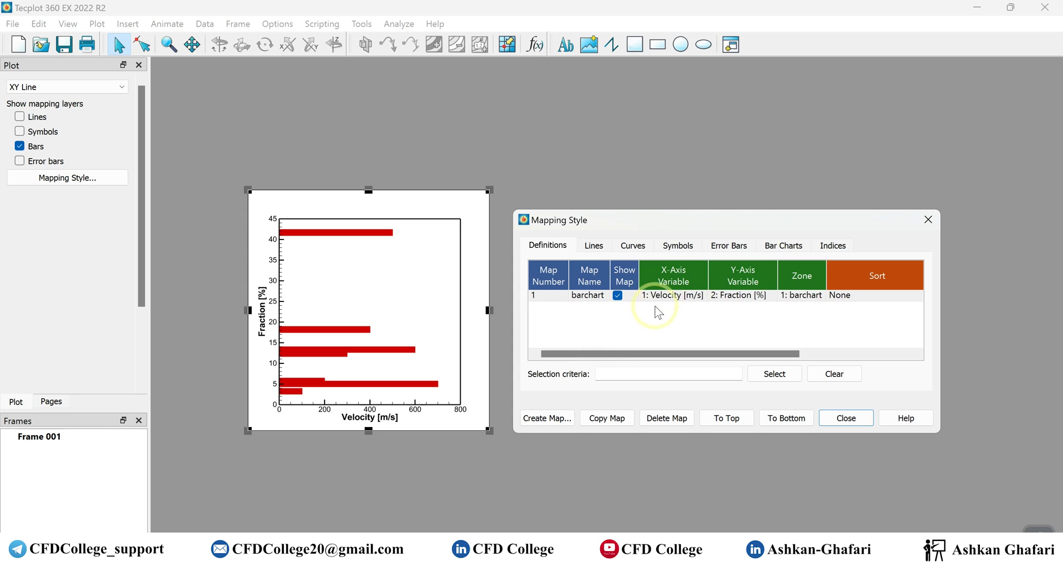
Step: Set the bar direction of the barchart map back to Vertical (y=f(x))
click(724, 244)
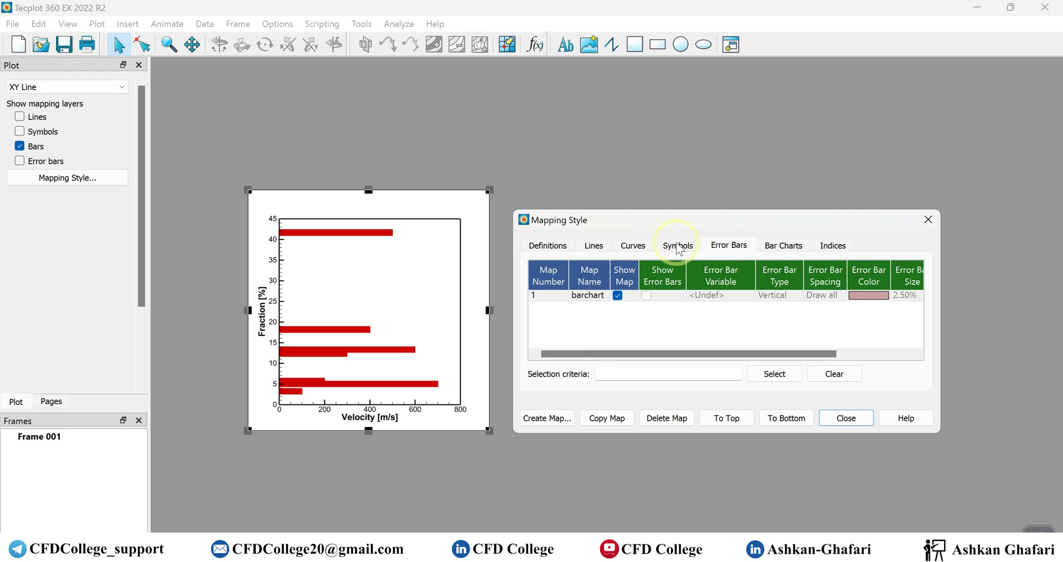
click(783, 245)
click(697, 295)
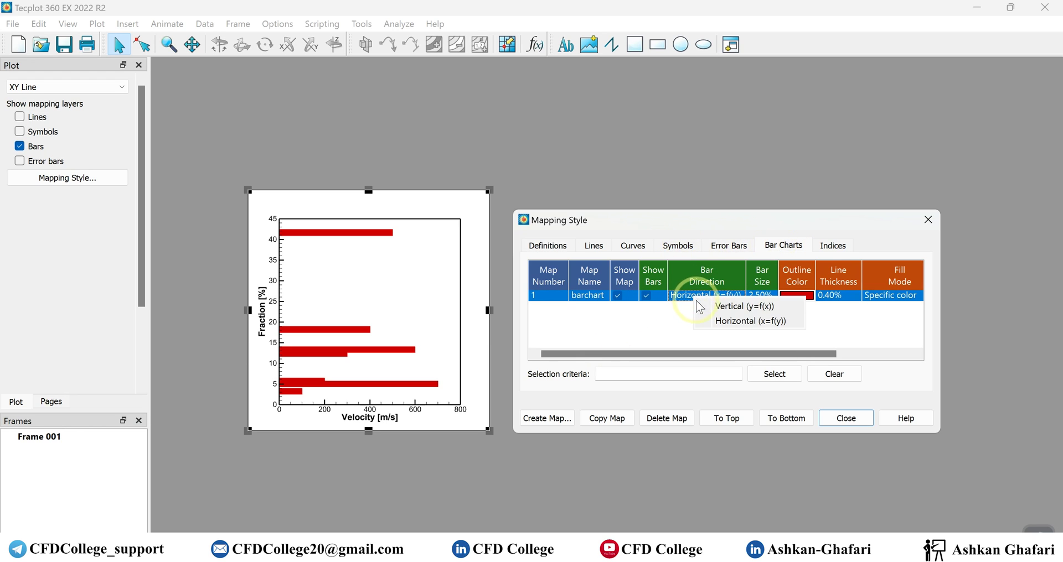
click(701, 308)
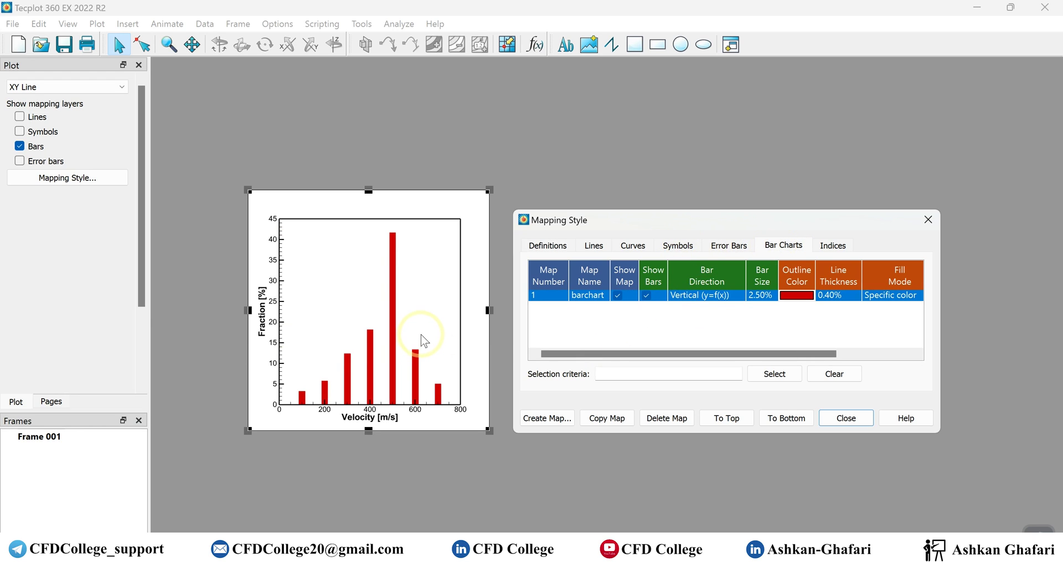
Step: Widen the bars by trying a bar size of 4.00% and settling on 8.00%
click(764, 295)
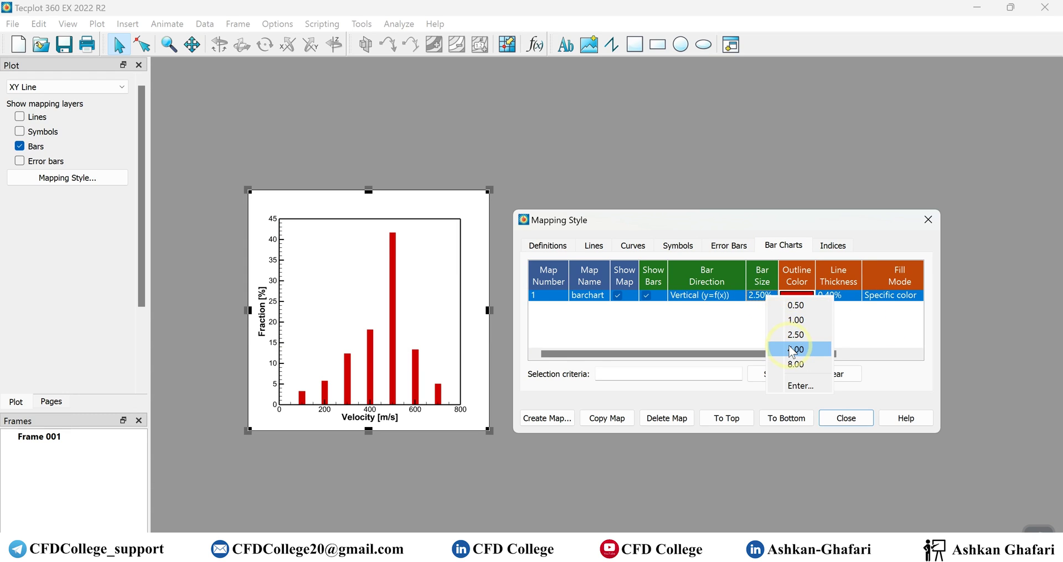
click(791, 351)
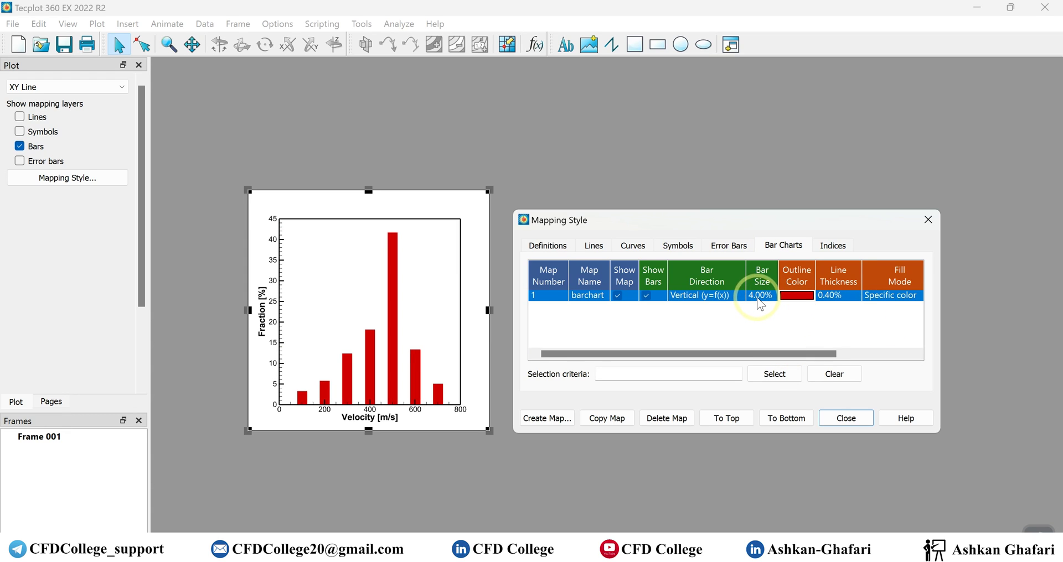
click(760, 297)
click(792, 364)
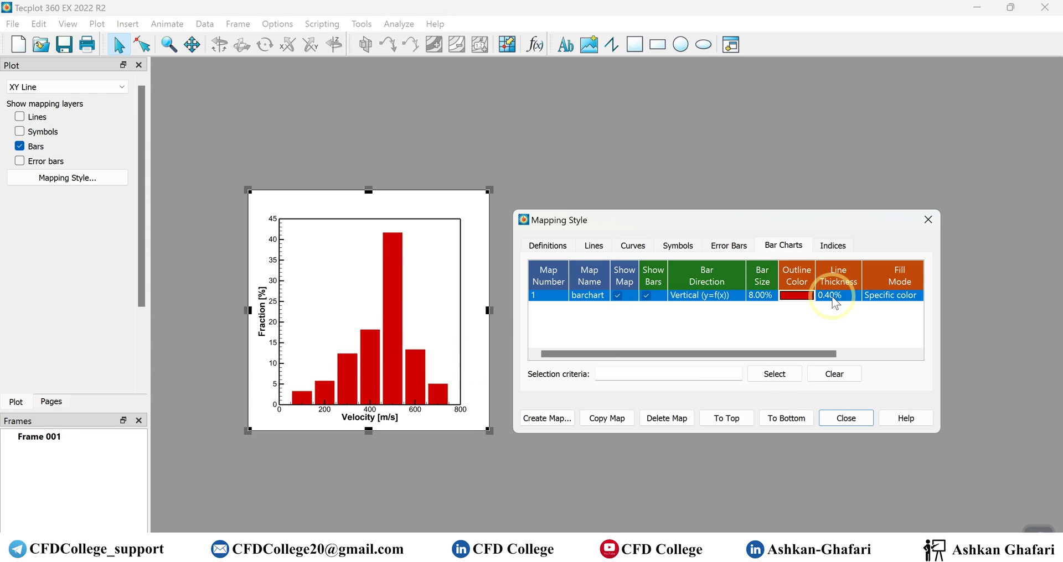
Step: Set the bars' fill mode to None so only their outlines are drawn
drag(772, 354, 835, 354)
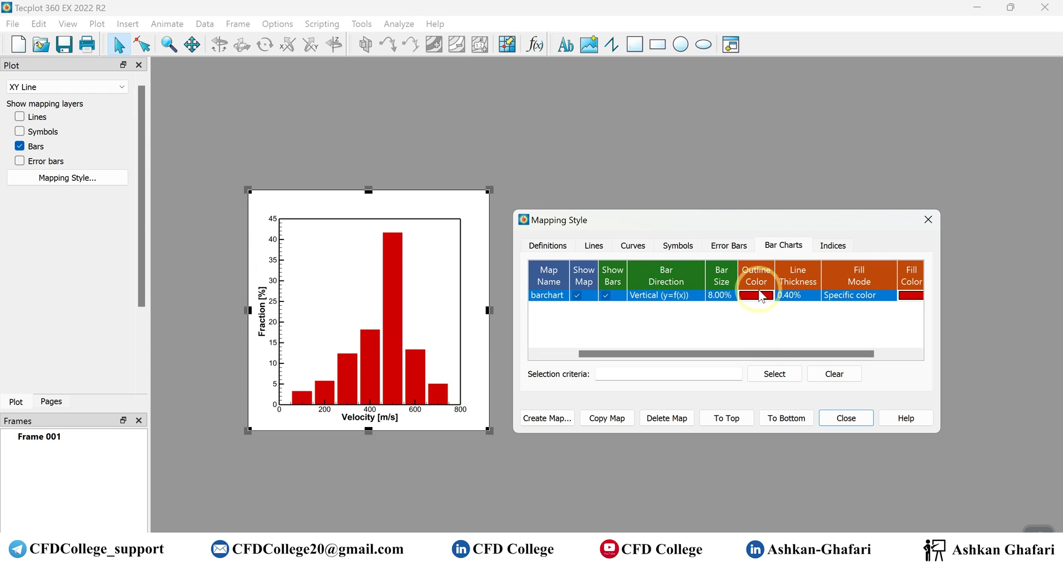
drag(765, 353, 803, 353)
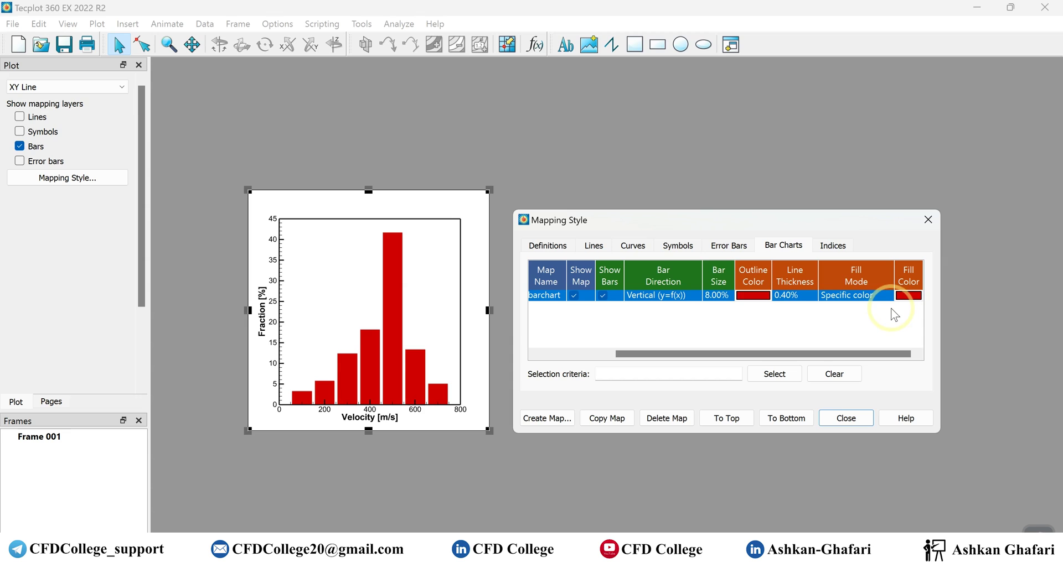
click(843, 297)
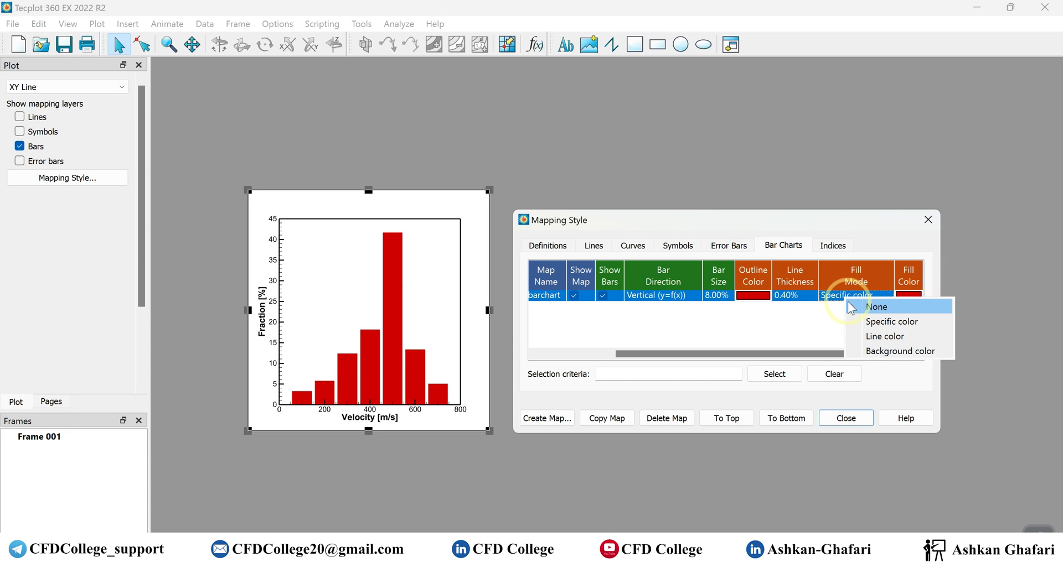
click(876, 307)
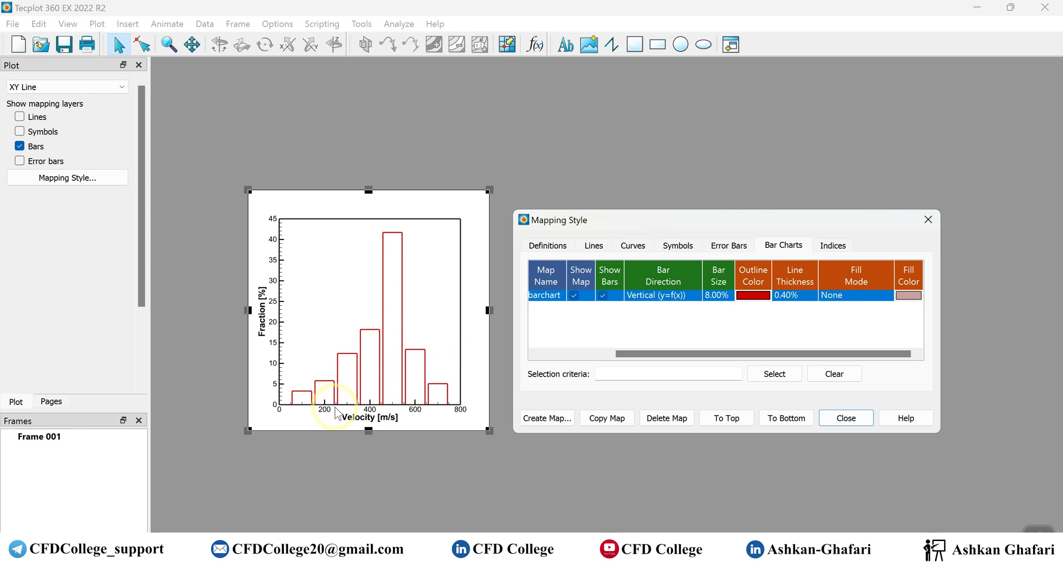
Step: Compare bar outline thicknesses of 0.80% and 1.50%, and settle on 0.80%
click(792, 295)
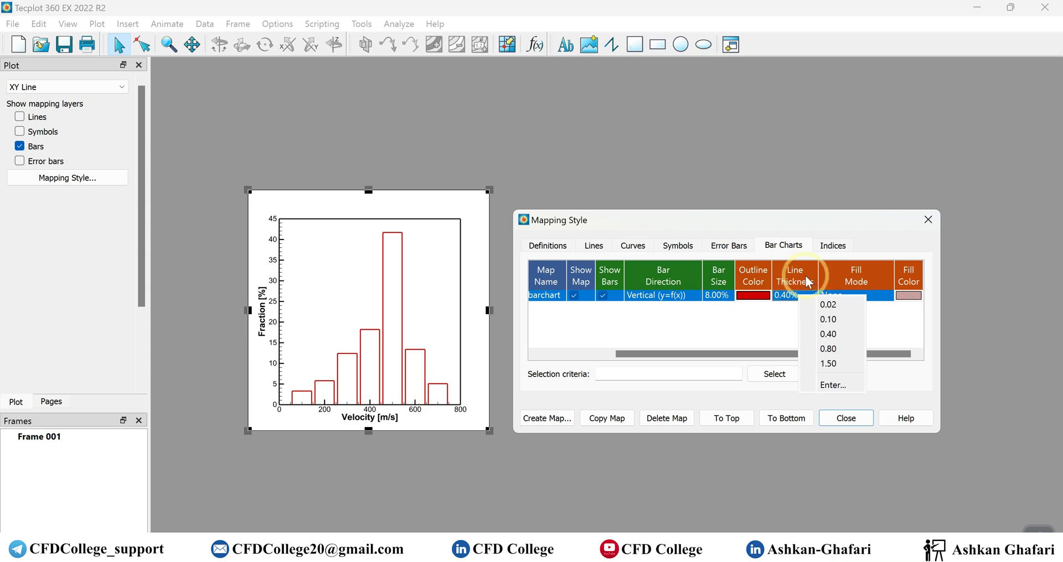
click(828, 349)
click(798, 302)
click(830, 363)
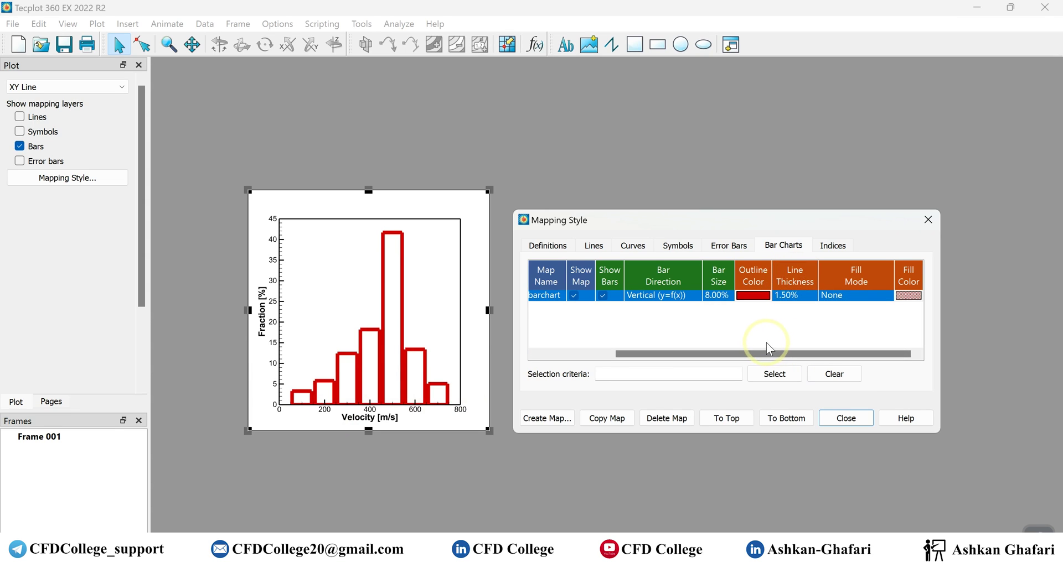
click(791, 300)
click(827, 350)
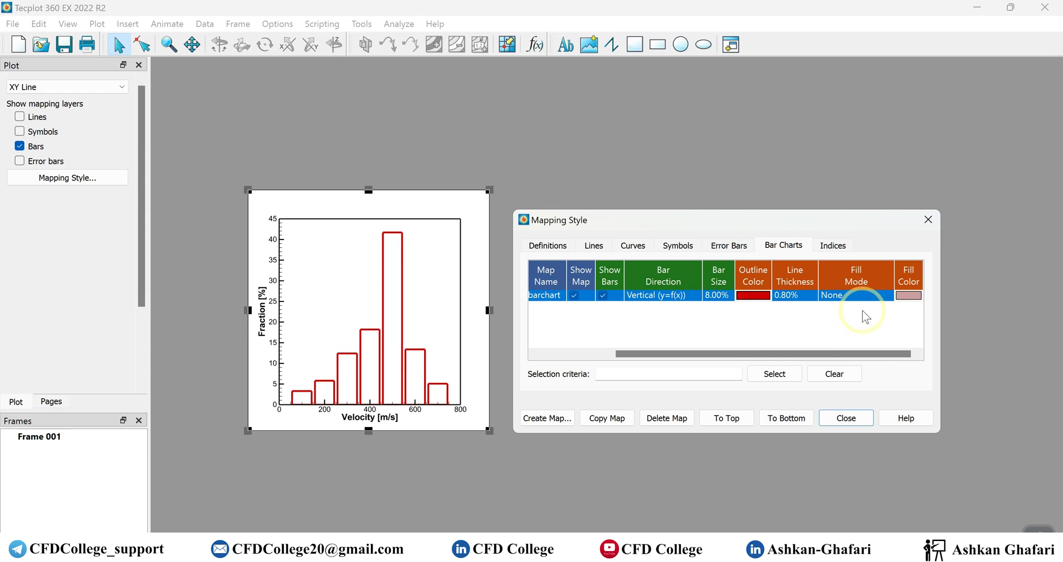
Step: Set the outline color of the bars to dark navy blue
click(760, 297)
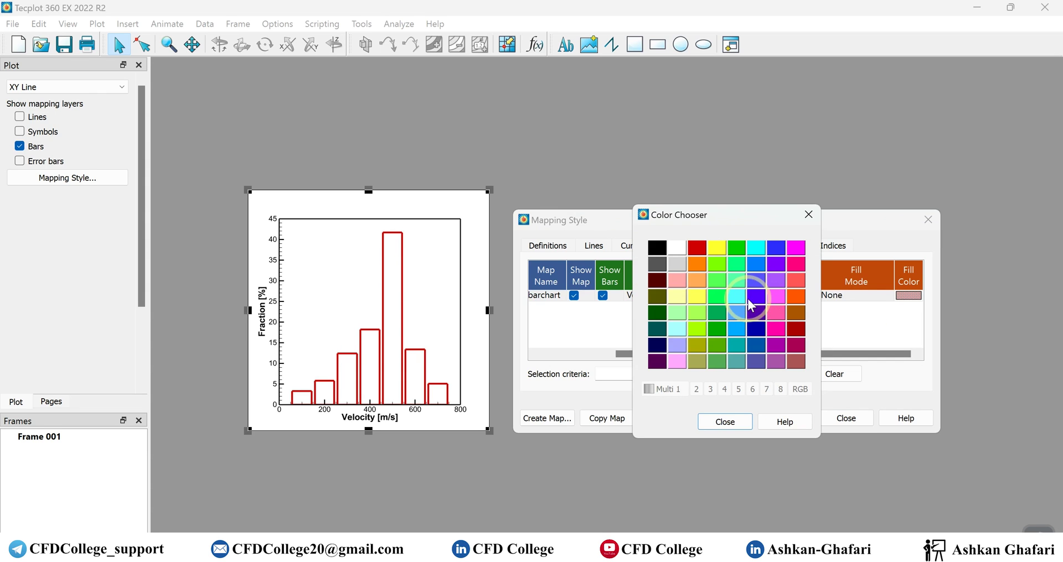
click(781, 247)
click(744, 296)
click(656, 346)
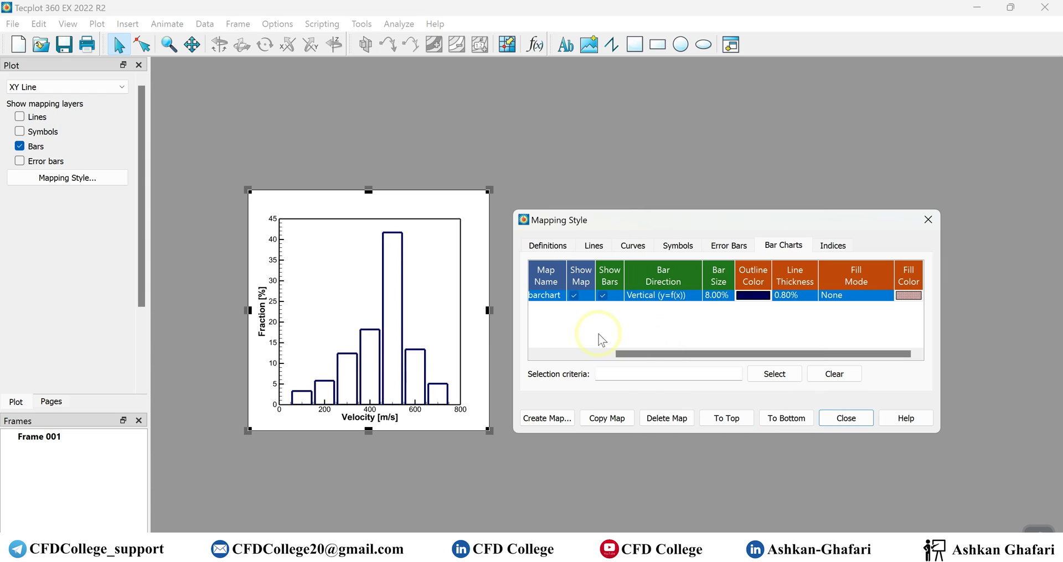
Step: Try filling the bars with the line color, and settle on the Specific color fill mode
click(855, 302)
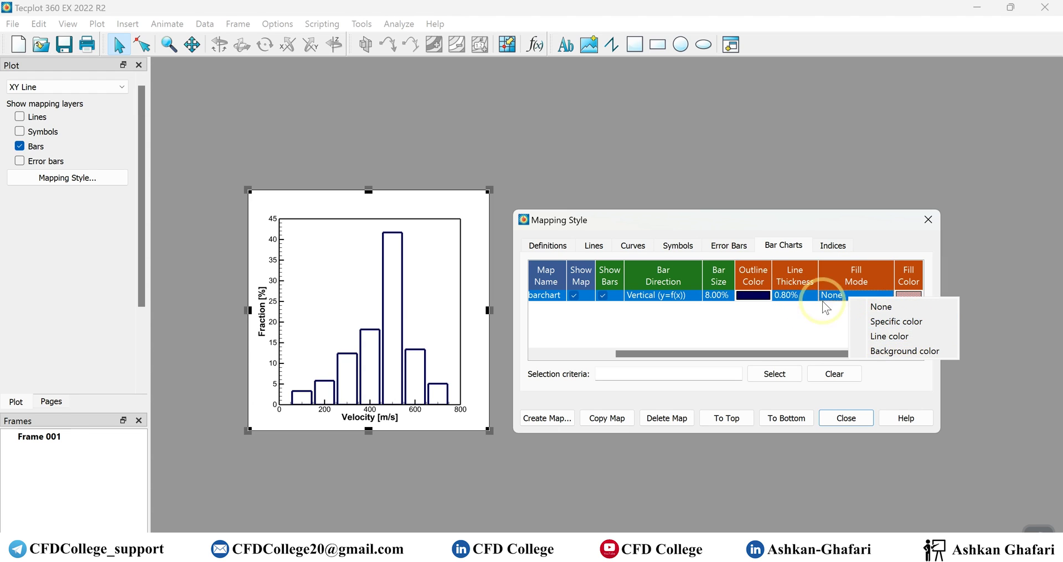
click(889, 337)
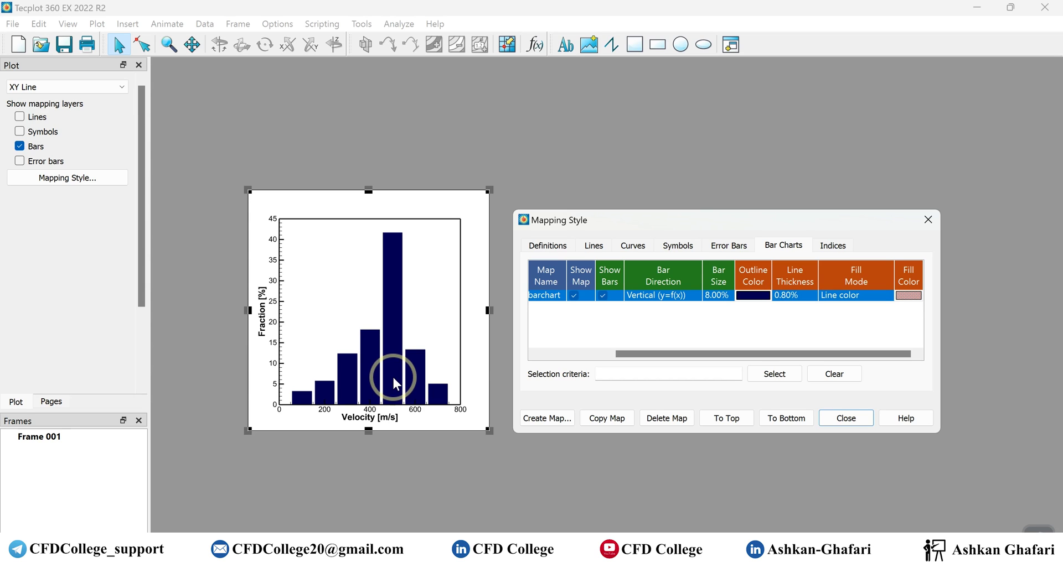
click(836, 303)
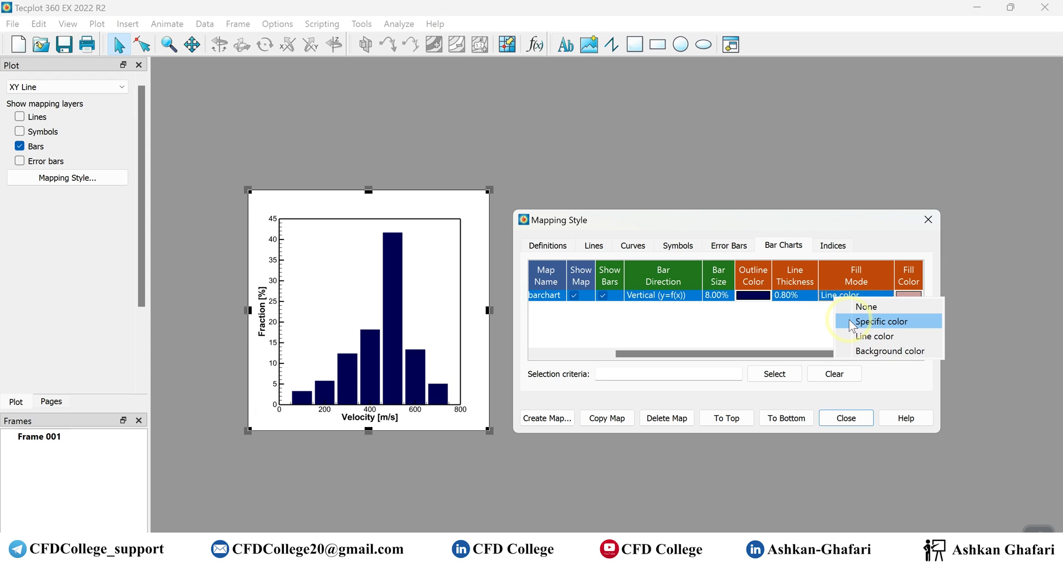
click(850, 321)
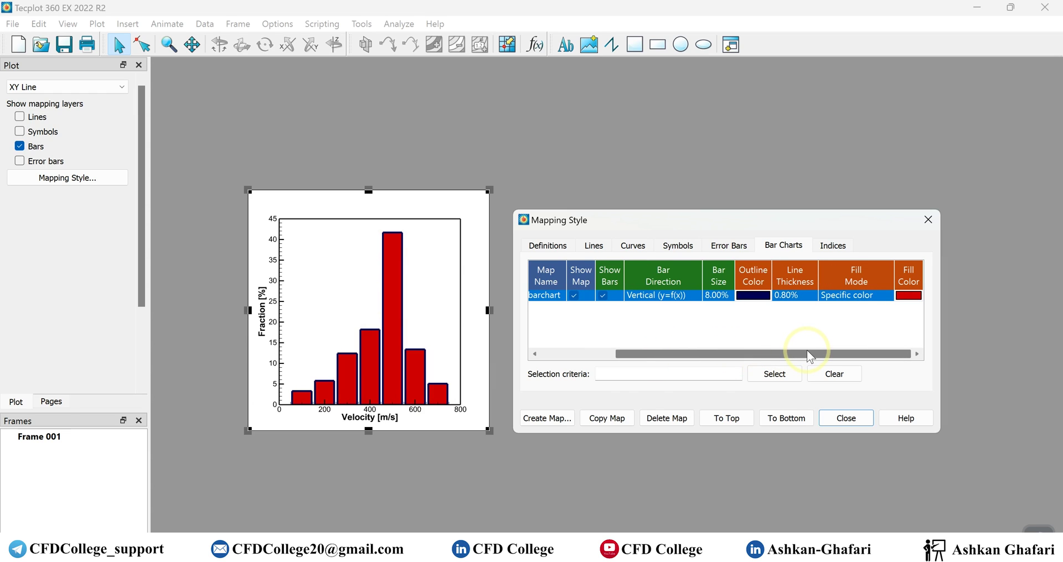
Step: Open the color choices for the bar fill, keep the red fill, and close the mapping style settings
click(918, 297)
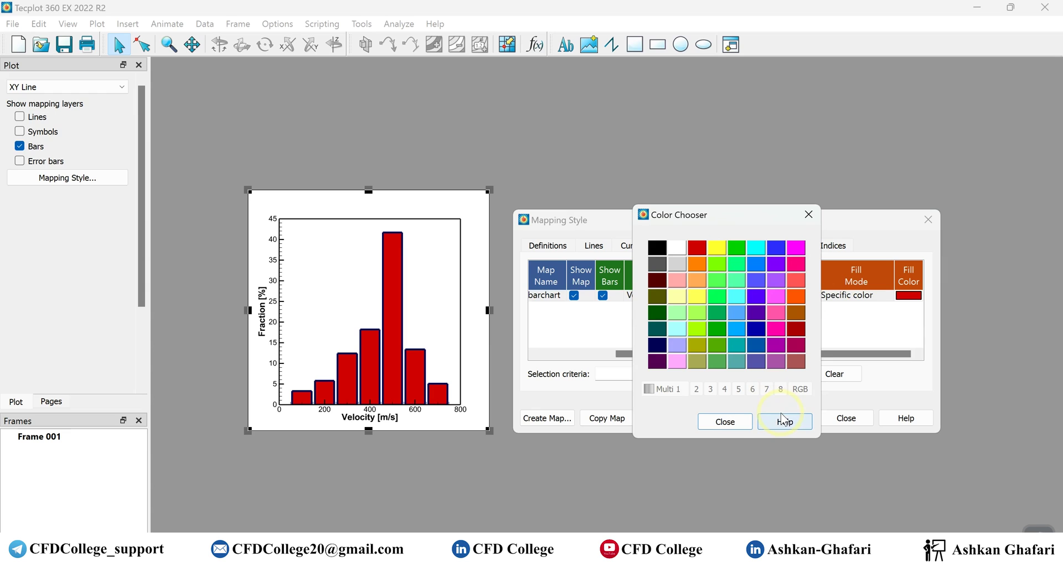
click(748, 422)
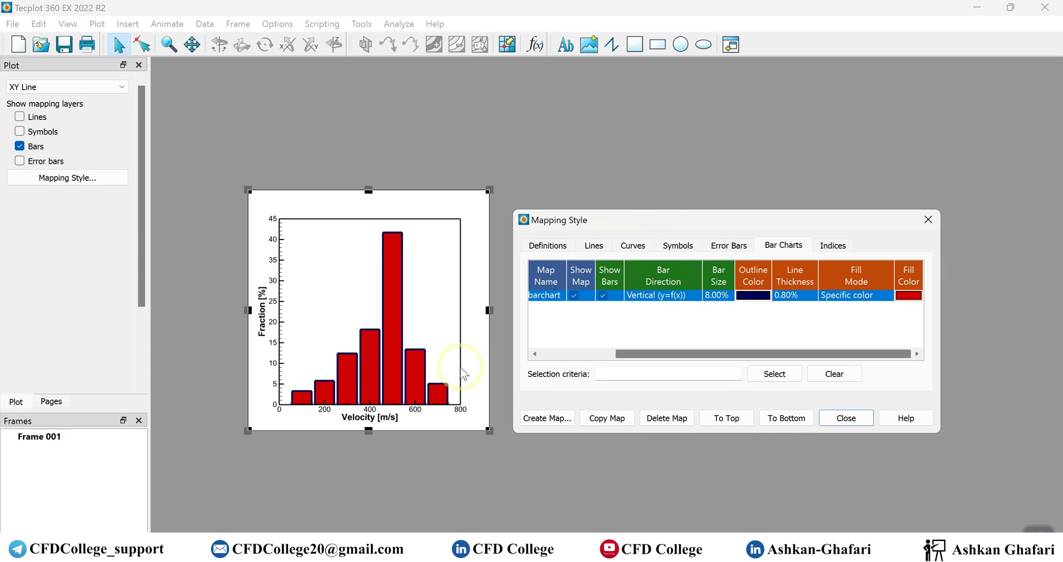
click(847, 417)
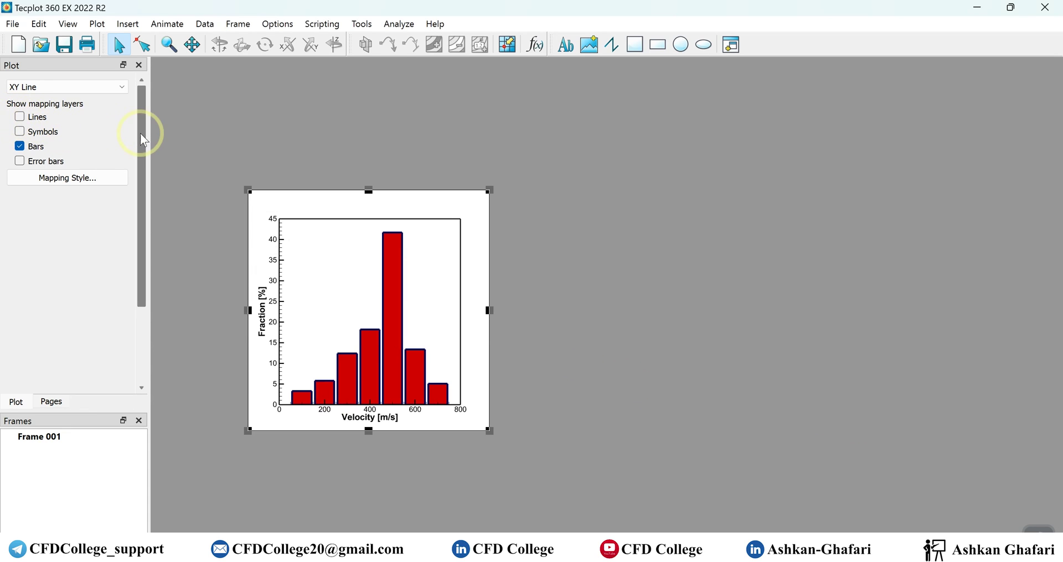
Step: Save the layout in the Chart folder as a Packaged Data file named BarChart.lpk and dismiss the licence alert
click(65, 47)
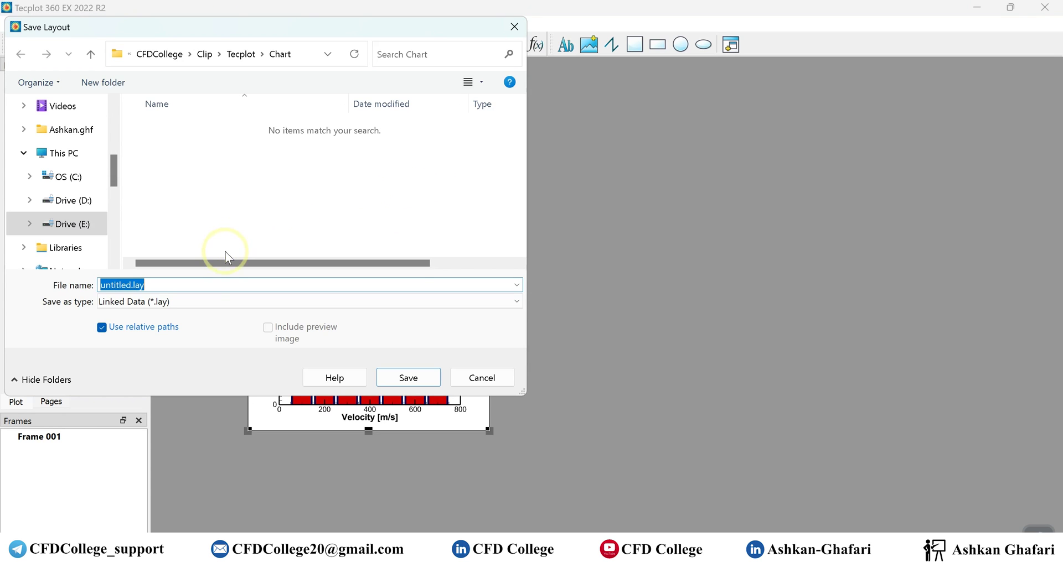
click(189, 302)
click(187, 325)
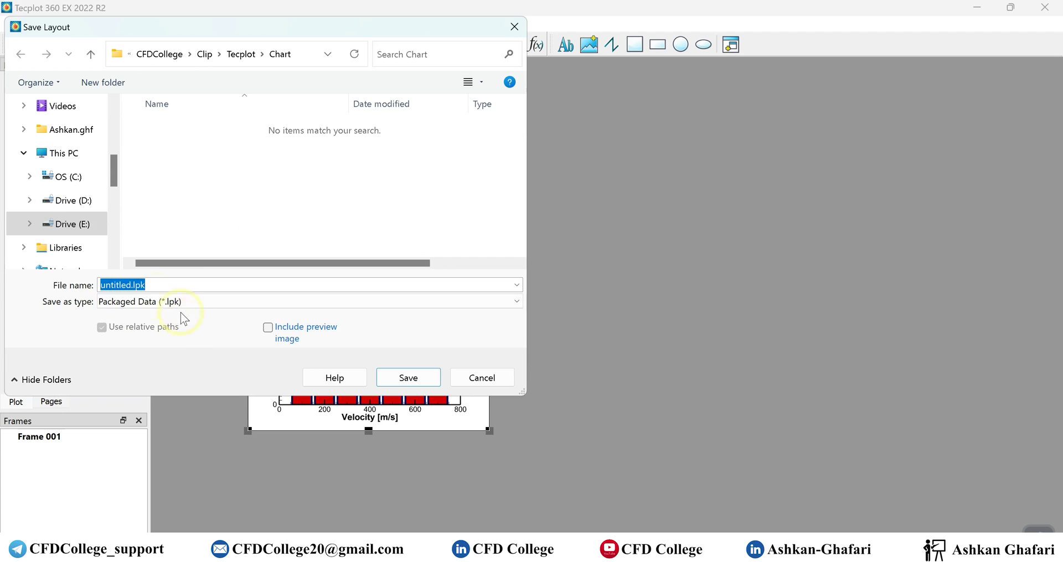
click(133, 285)
drag(133, 285, 89, 288)
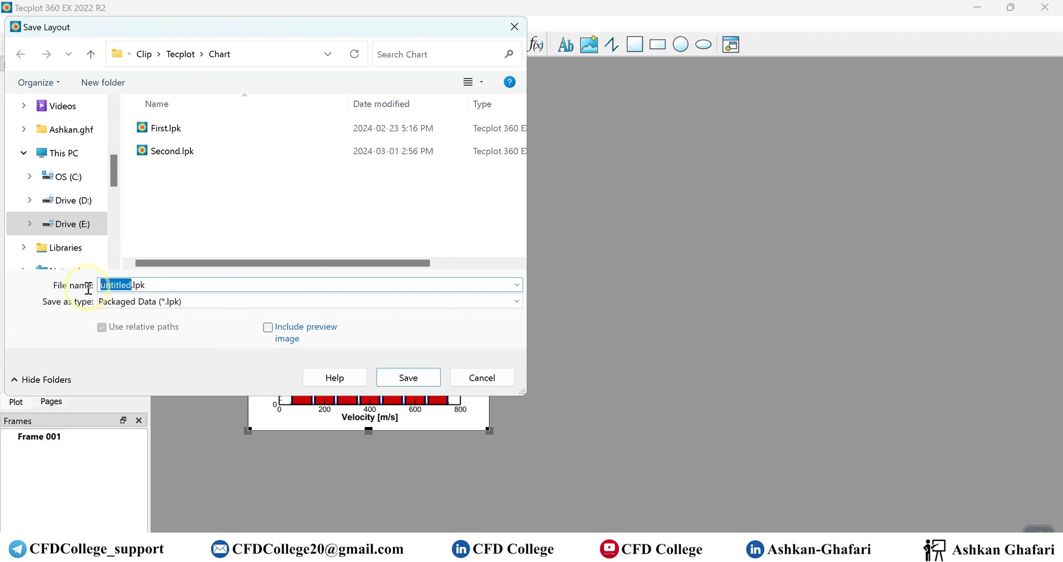
click(195, 299)
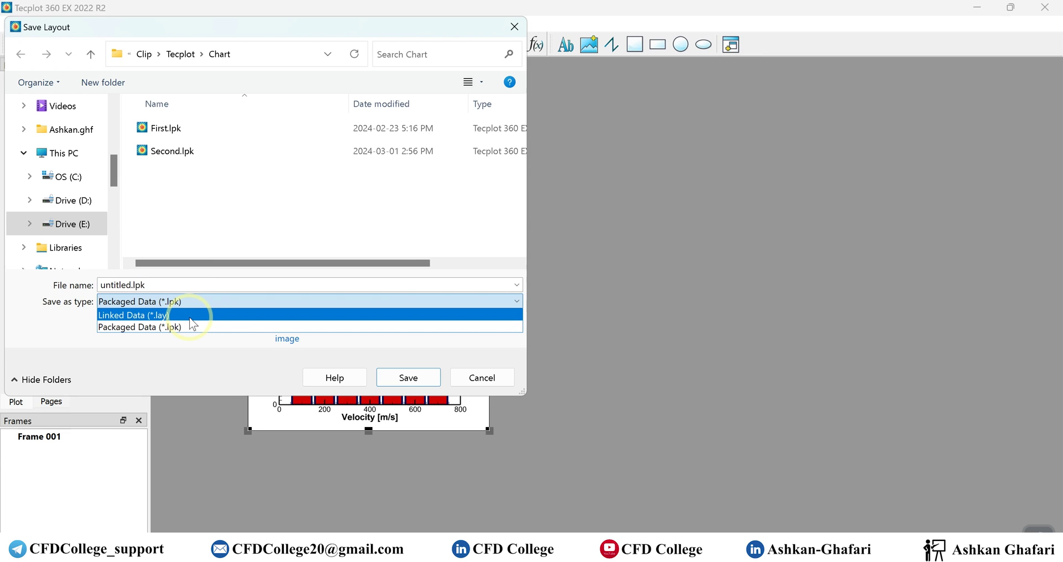
click(177, 303)
double_click(130, 284)
double_click(123, 284)
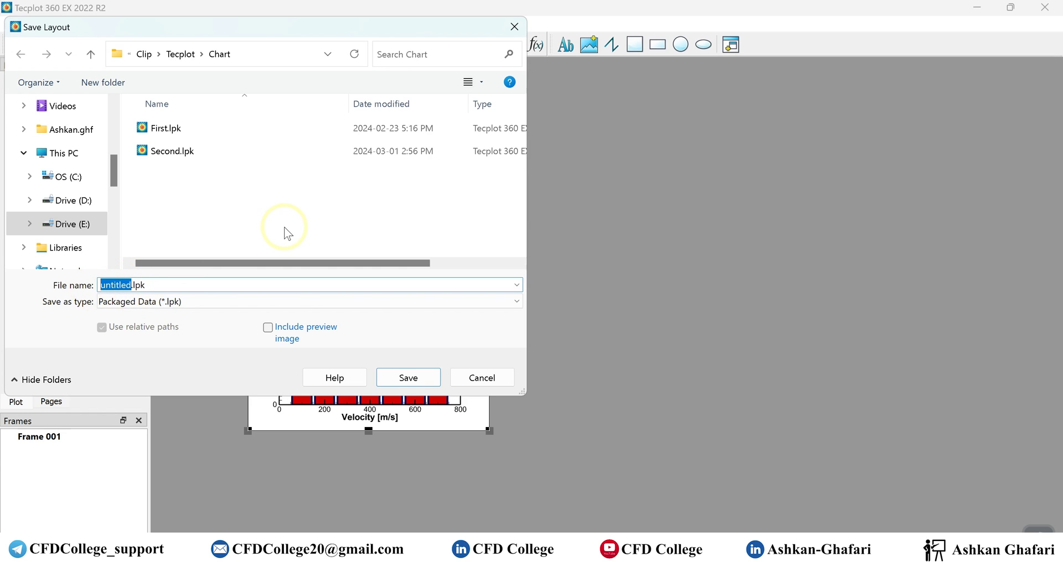
text(BarChart)
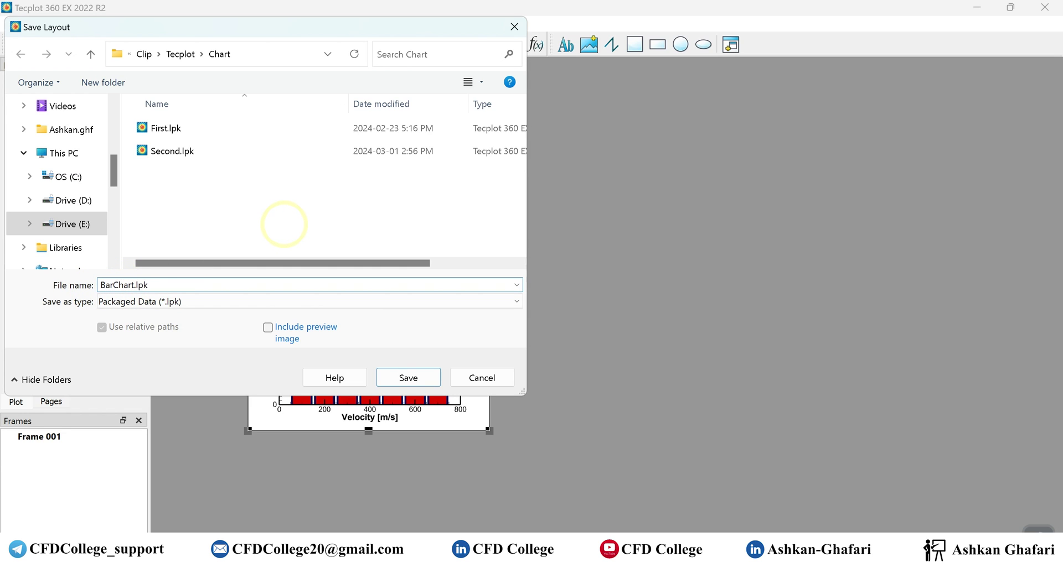
key(Return)
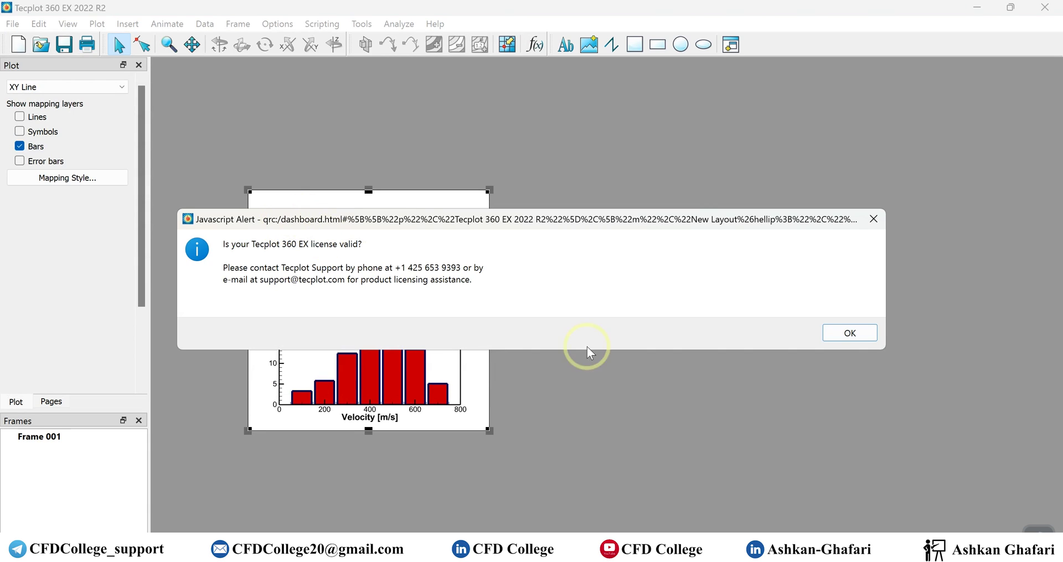
click(855, 335)
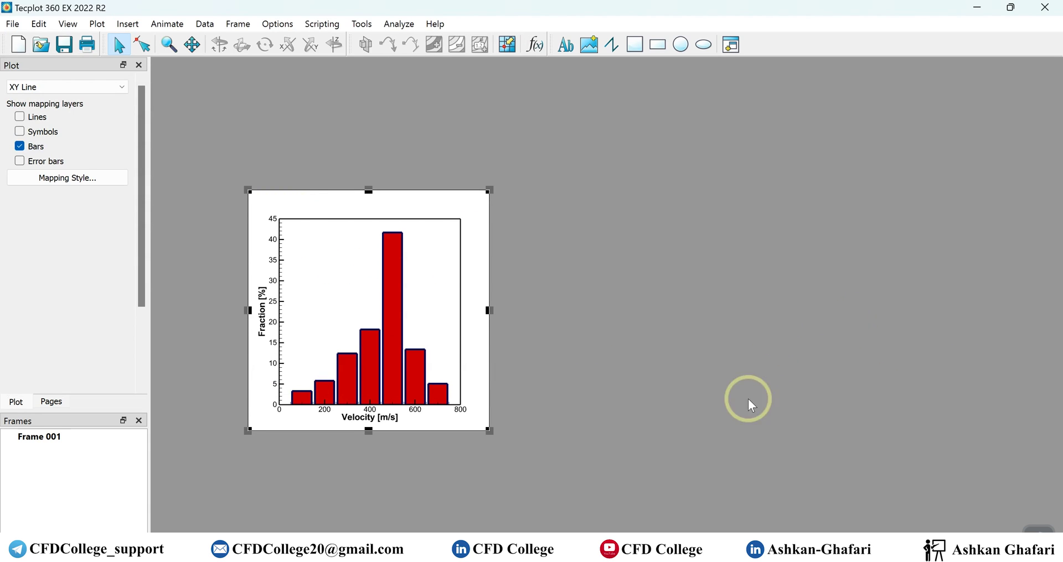
Step: Switch to BarChart.xlsx in Excel and copy the cumulative column with its header to the range starting at B12
mouse_move(742, 553)
mouse_move(814, 553)
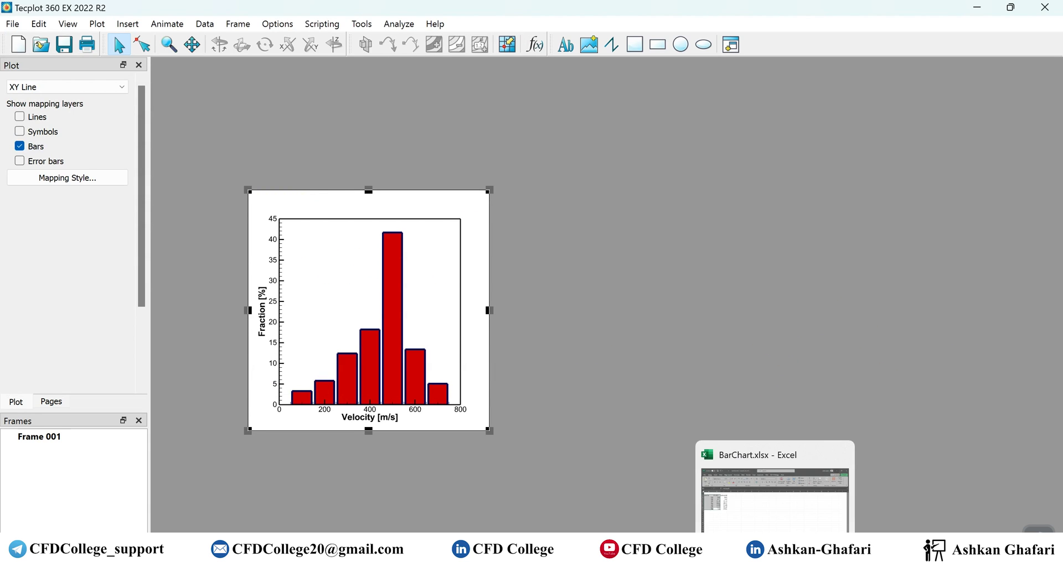
click(813, 487)
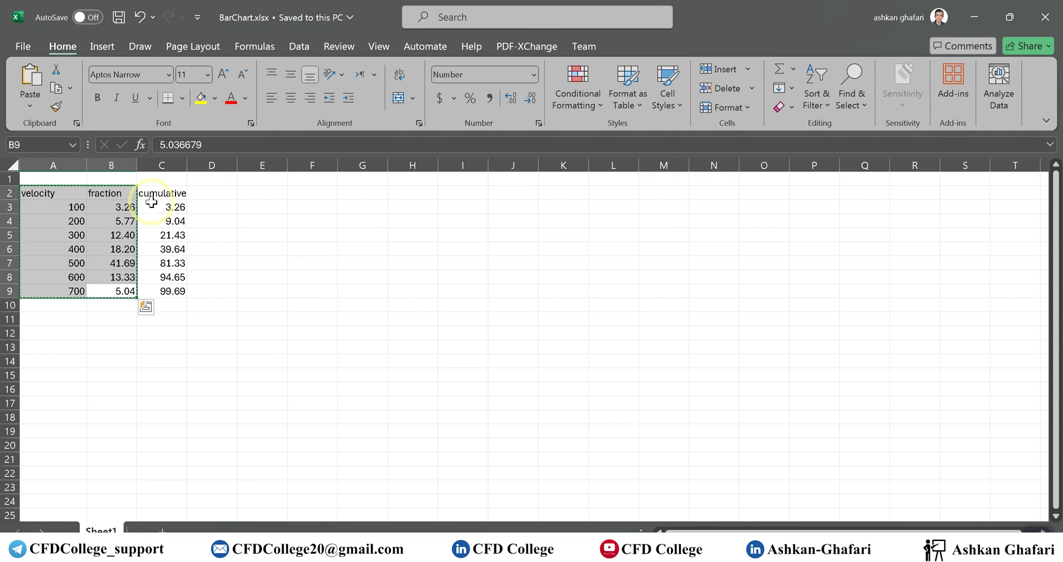
click(714, 527)
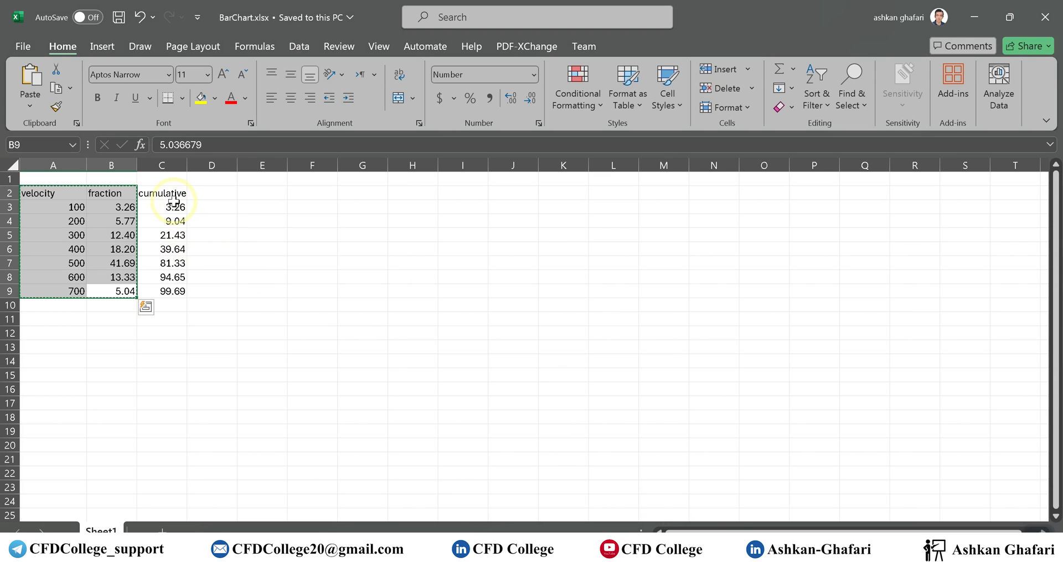
drag(162, 208, 160, 287)
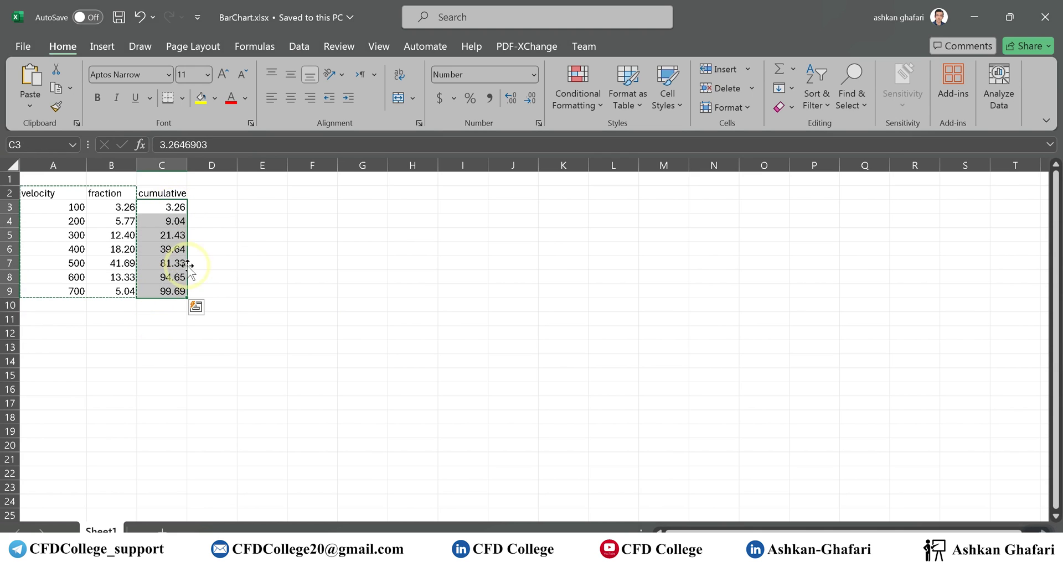
click(217, 249)
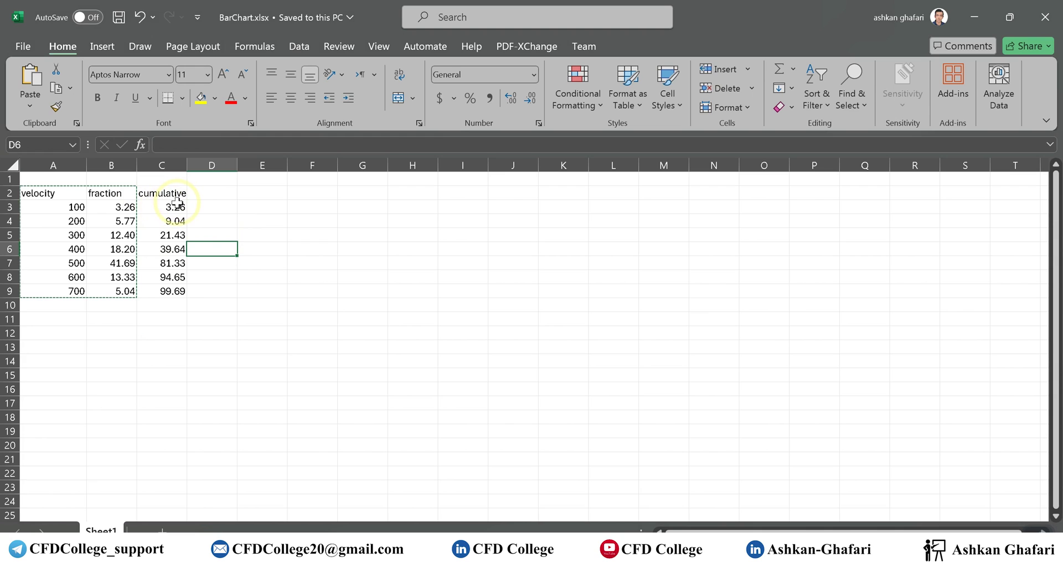
drag(176, 203, 169, 280)
drag(163, 193, 159, 290)
key(ctrl+c)
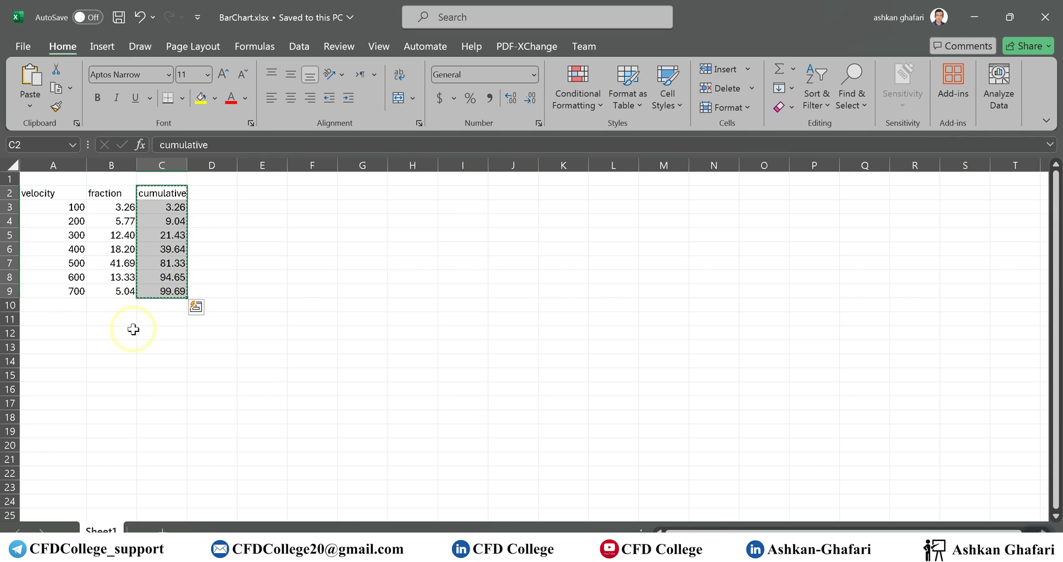
click(122, 333)
key(ctrl+v)
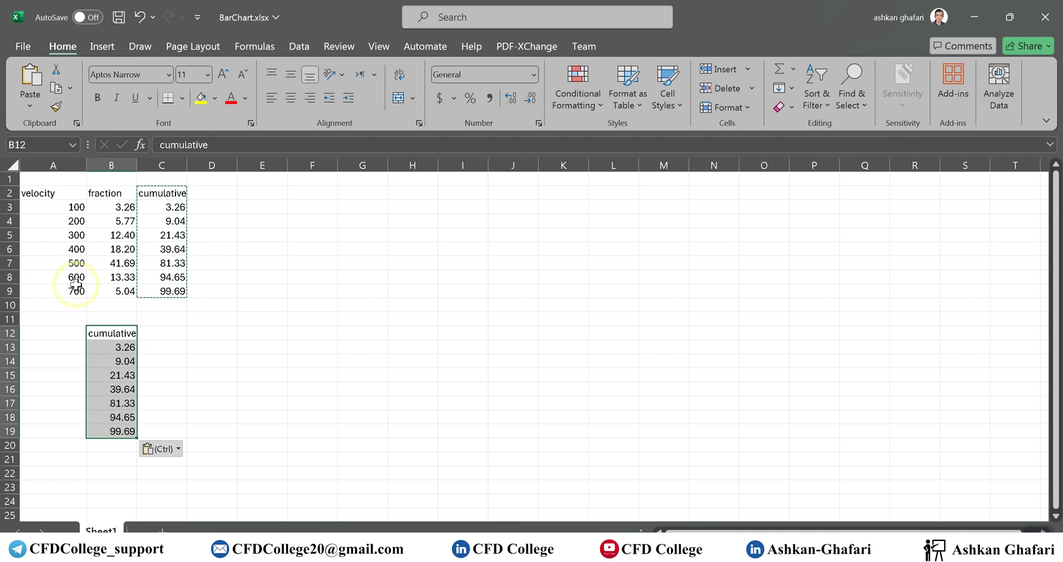
Step: Copy the velocity column with its header to A12, beside the copied cumulative values
drag(47, 195, 55, 291)
key(ctrl+c)
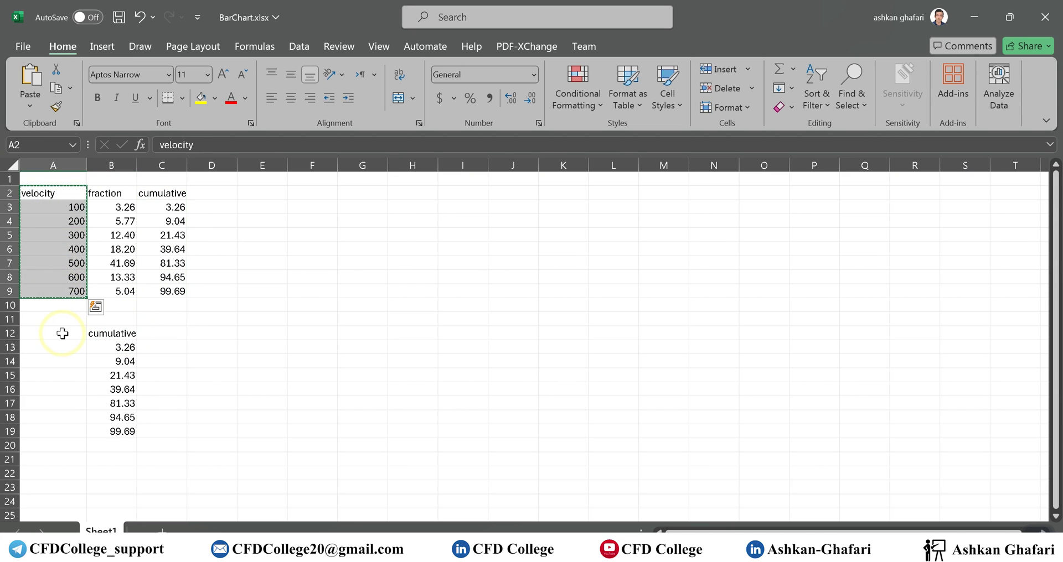
click(63, 333)
key(ctrl+v)
click(203, 379)
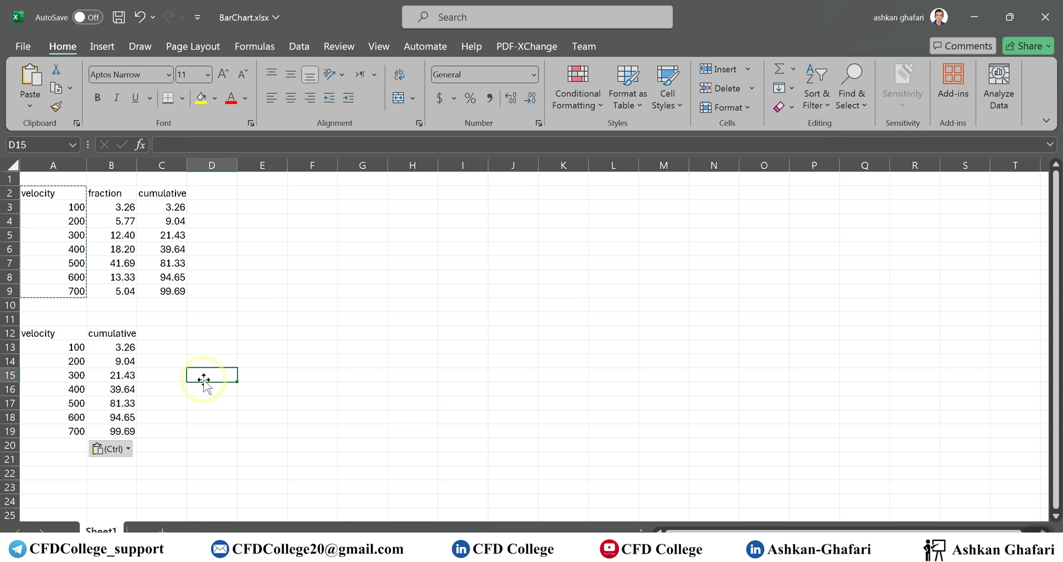
key(Escape)
drag(127, 431, 63, 340)
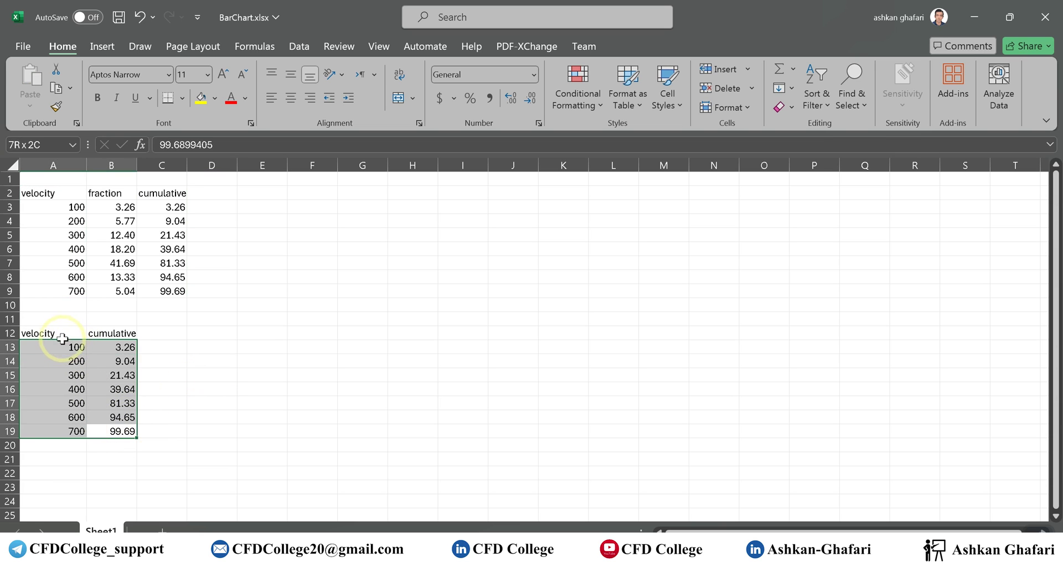
click(384, 393)
Step: Switch to the Chart folder in File Explorer, duplicate Barchart.plt, and rename the copy Barchart-line.plt
click(387, 551)
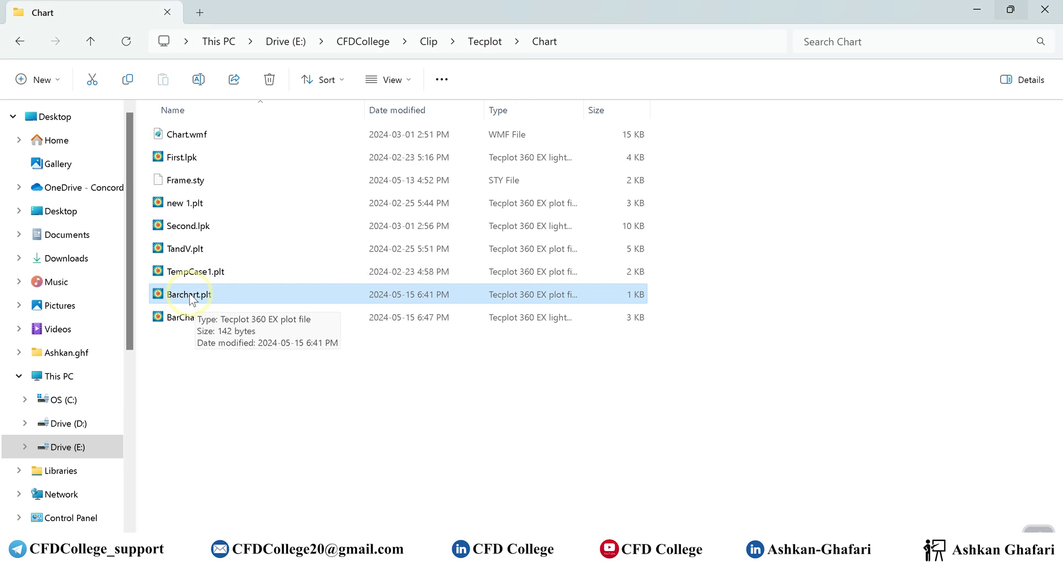
double_click(190, 301)
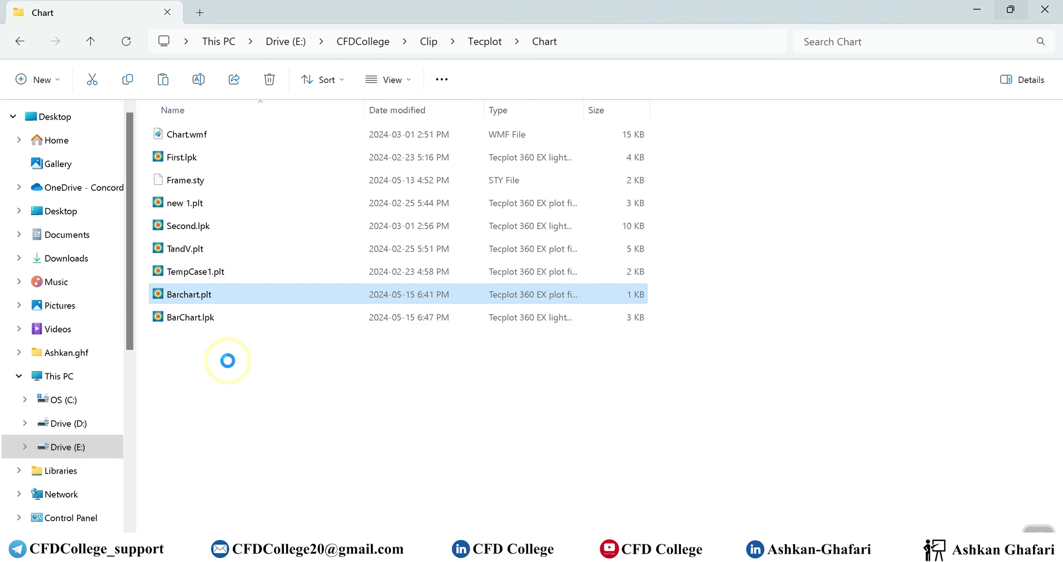
key(ctrl+v)
key(F2)
drag(229, 344, 201, 349)
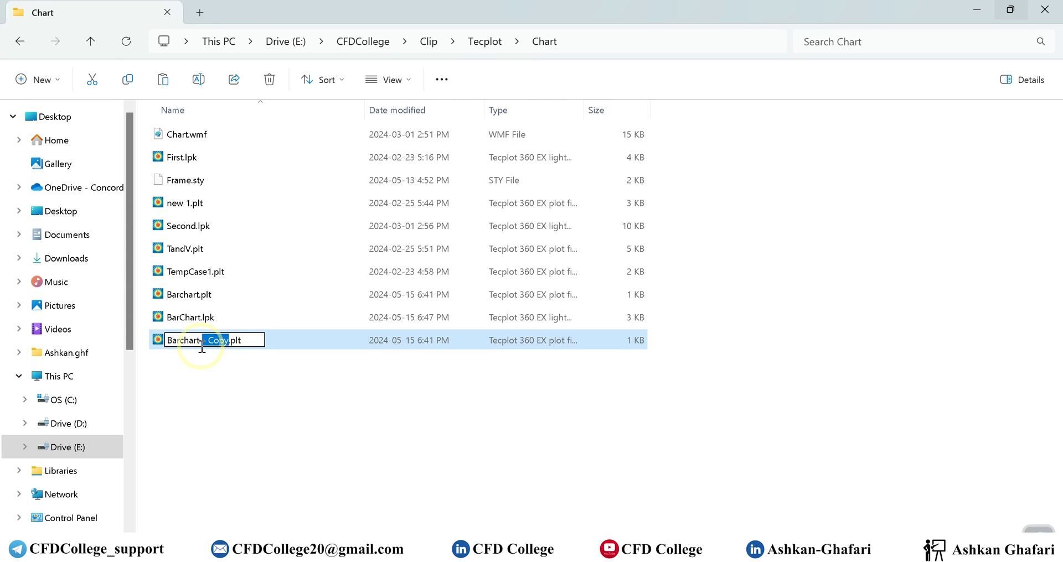
text(-line)
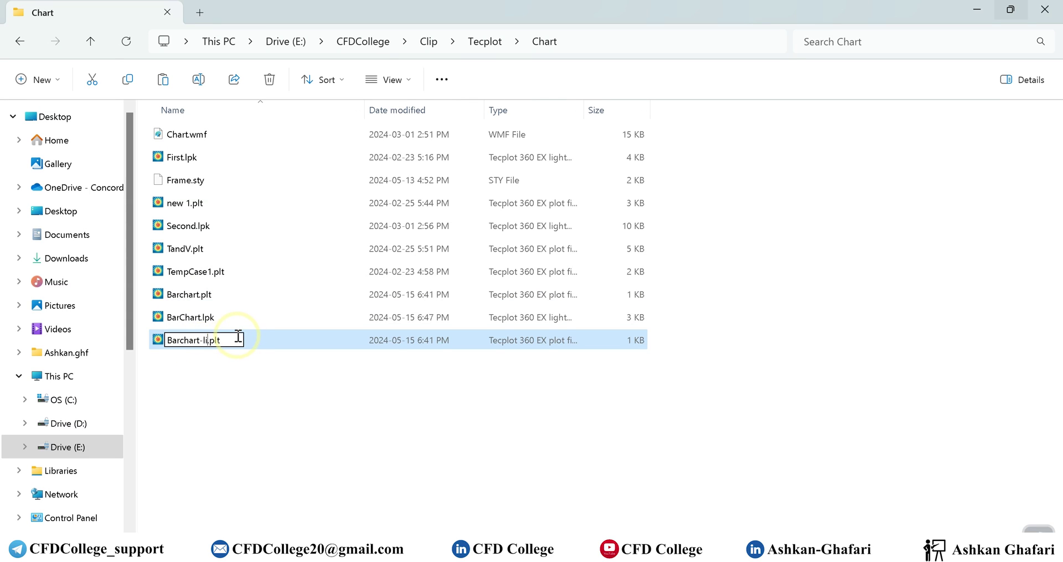
key(Return)
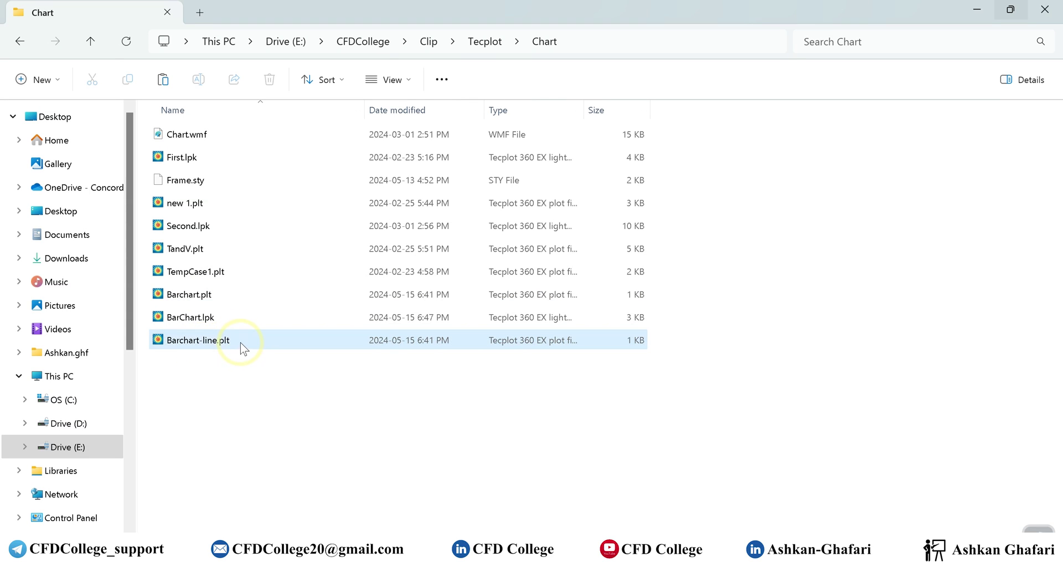
Step: Open Barchart-line.plt in Notepad++ and replace its data rows with the velocity and cumulative values from Excel cells A13:B19
right_click(212, 348)
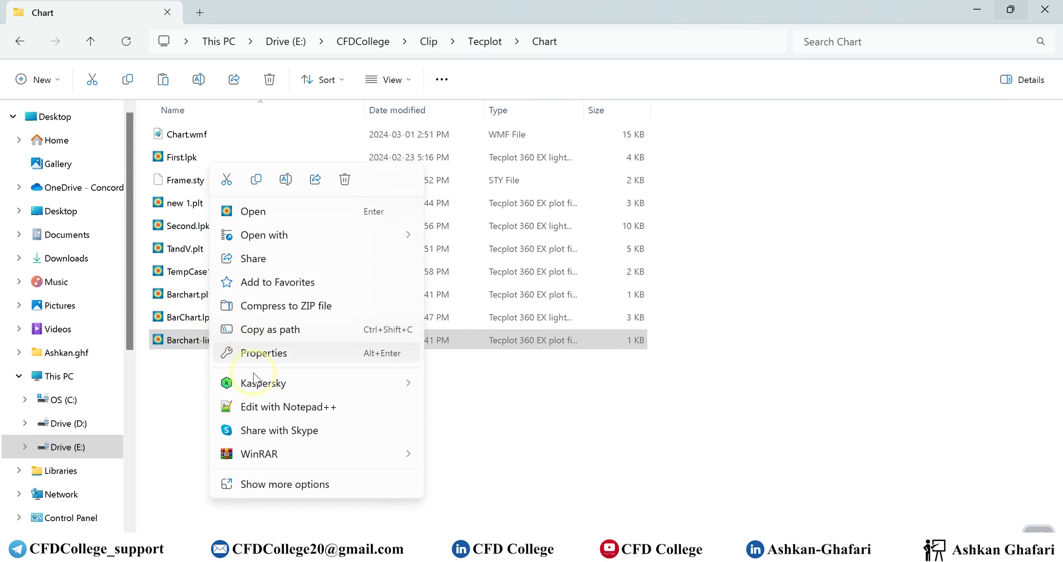
click(265, 408)
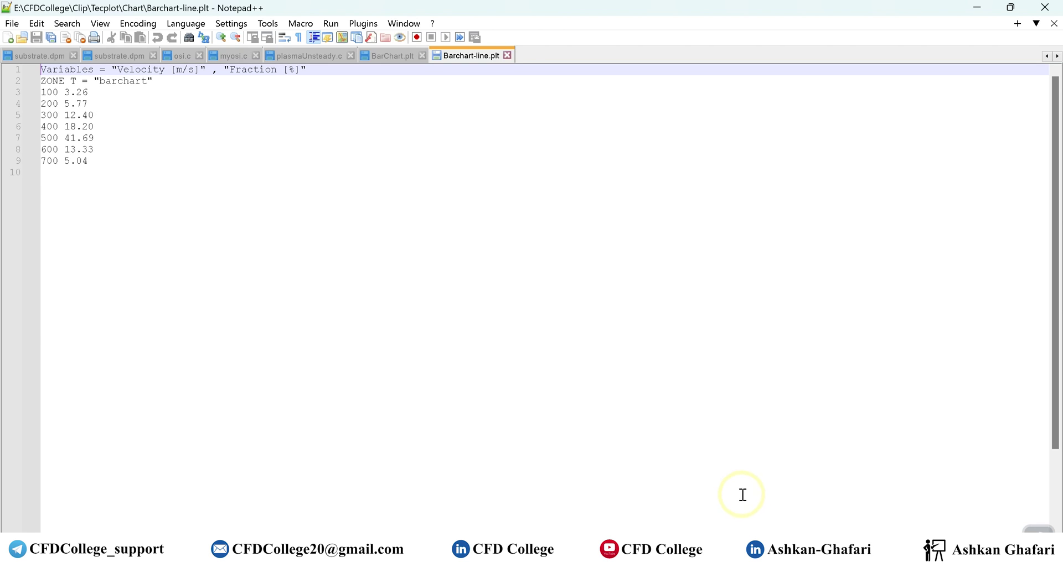
click(747, 553)
drag(71, 337, 114, 429)
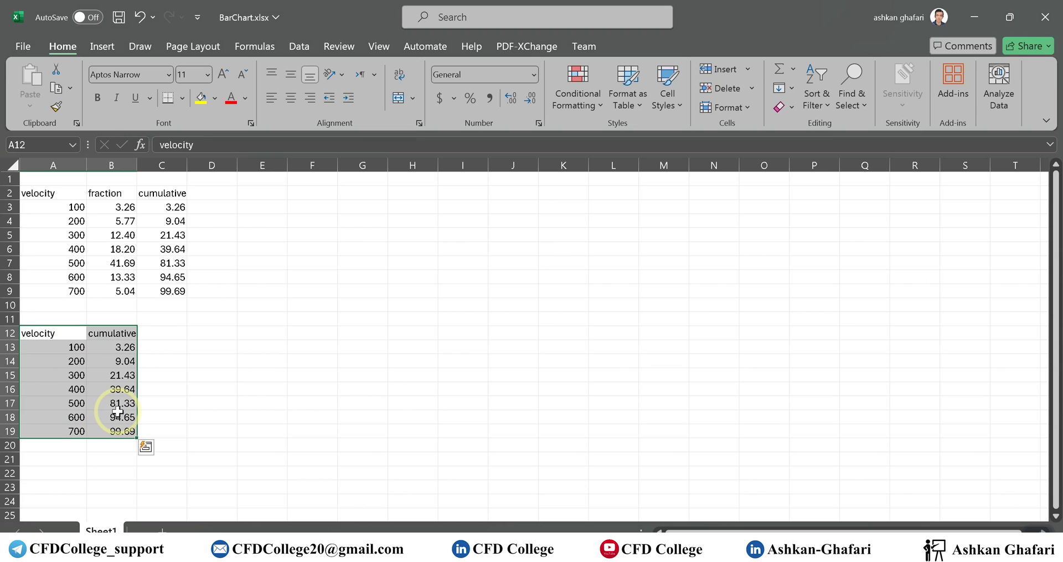
key(ctrl+c)
drag(72, 347, 90, 433)
click(708, 553)
drag(107, 166, 41, 92)
key(ctrl+v)
Step: Rename the second variable in the file's header line to "Cumulative"
drag(199, 70, 118, 69)
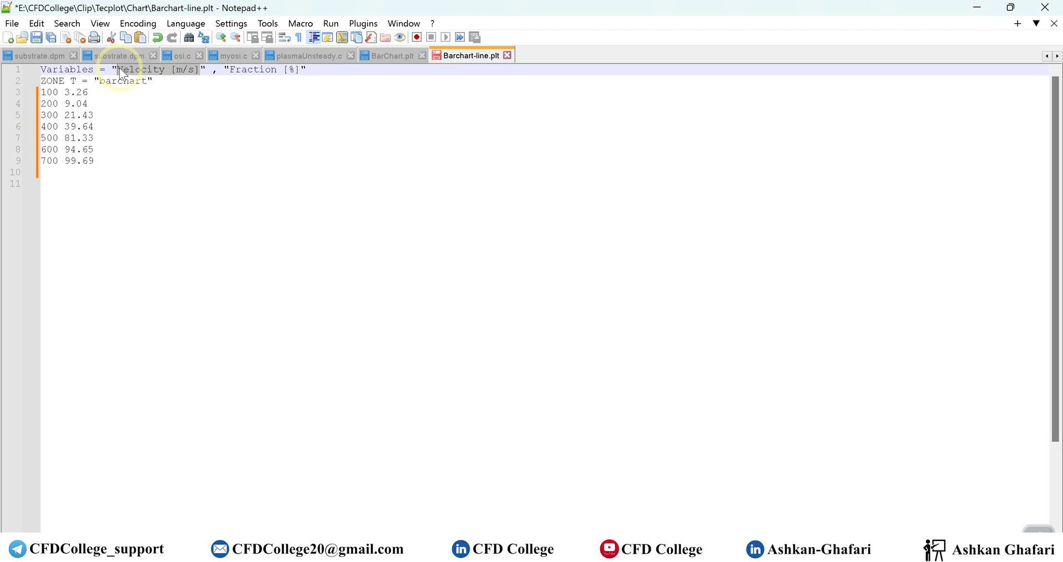
drag(229, 70, 301, 71)
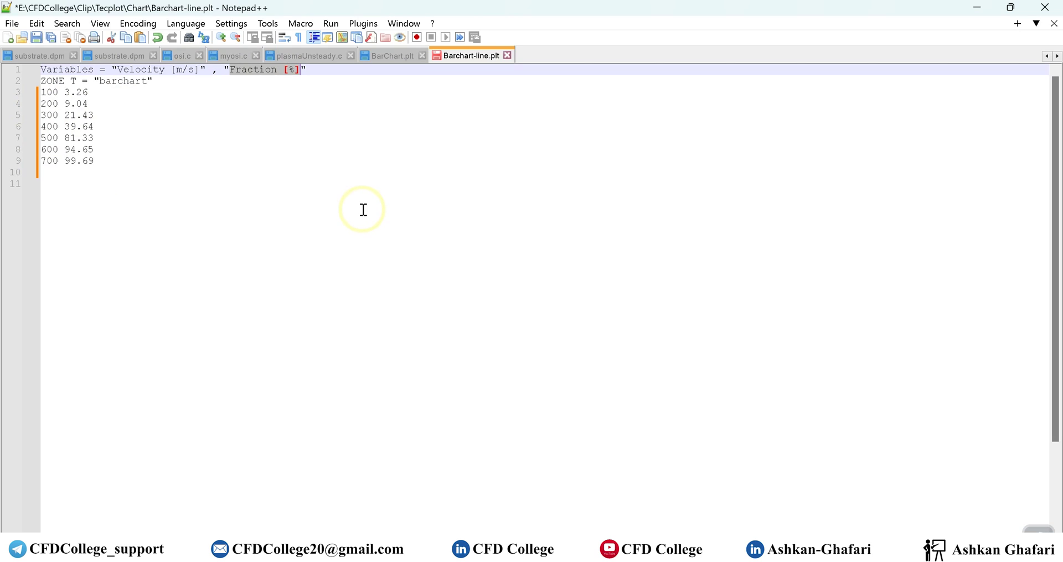
text(Cumula)
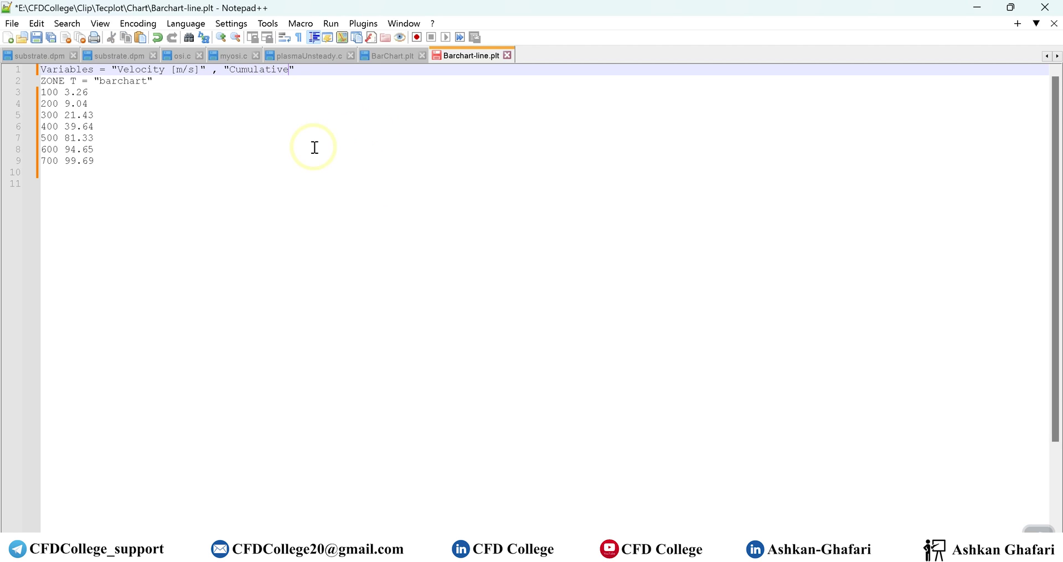
Step: Change the zone title to "line" and save Barchart-line.plt
click(149, 82)
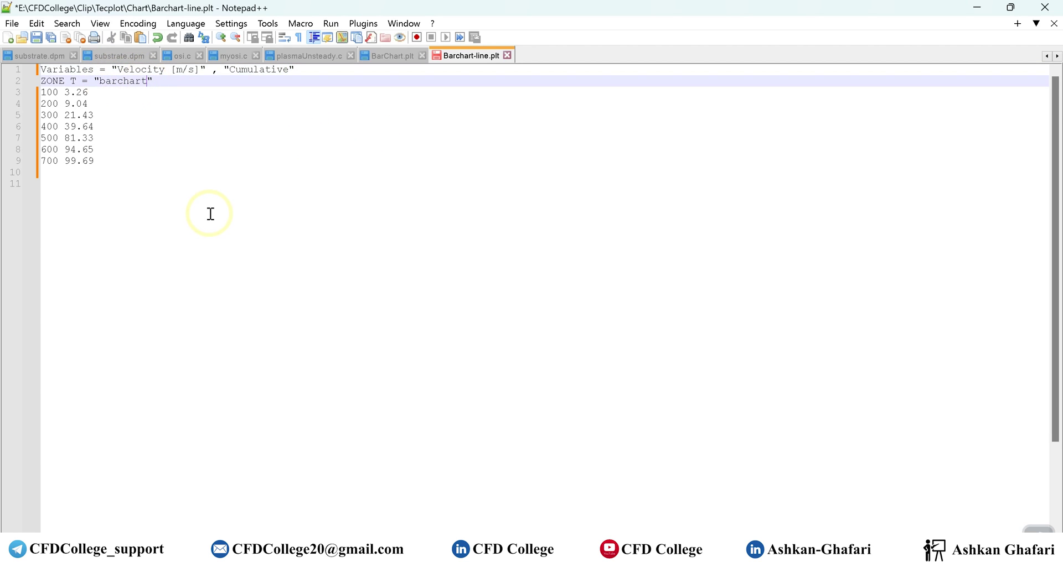
key(BackSpace)
key(BackSpace)
key(BackSpace)
key(ctrl+s)
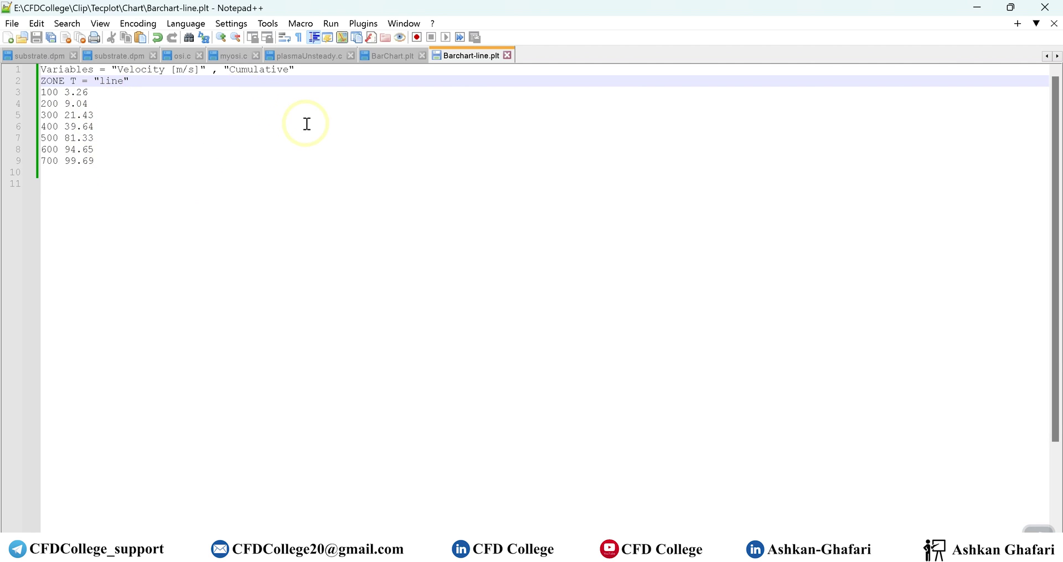
Step: Return to Tecplot 360 and load the bar chart data from the Chart folder into the plot
click(977, 7)
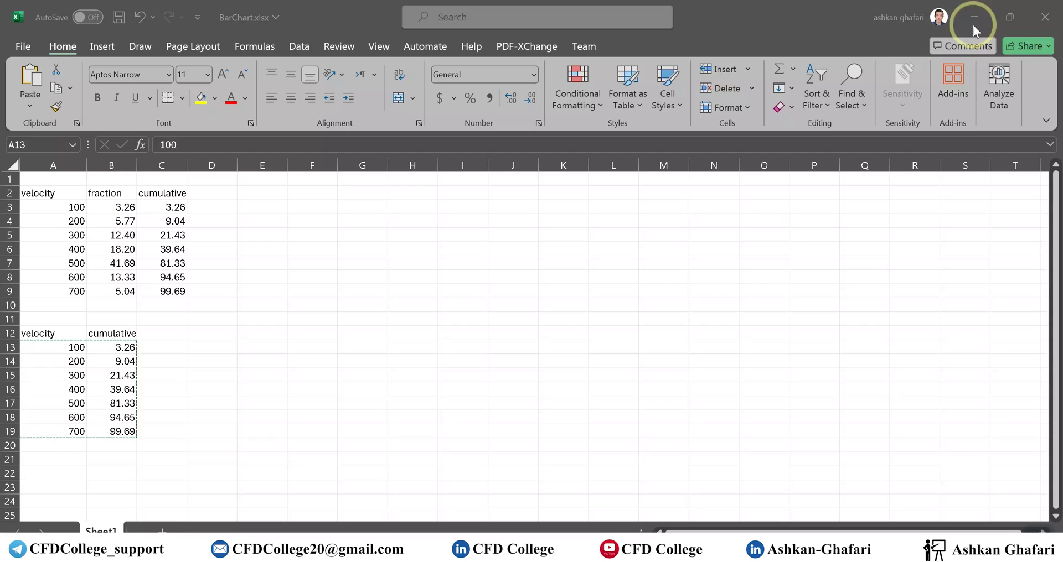
click(659, 291)
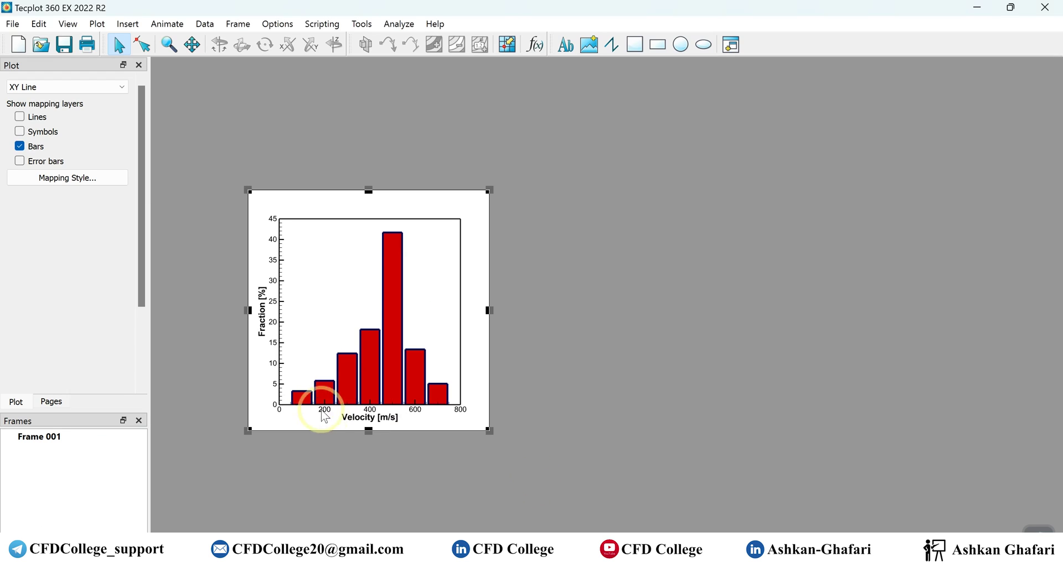
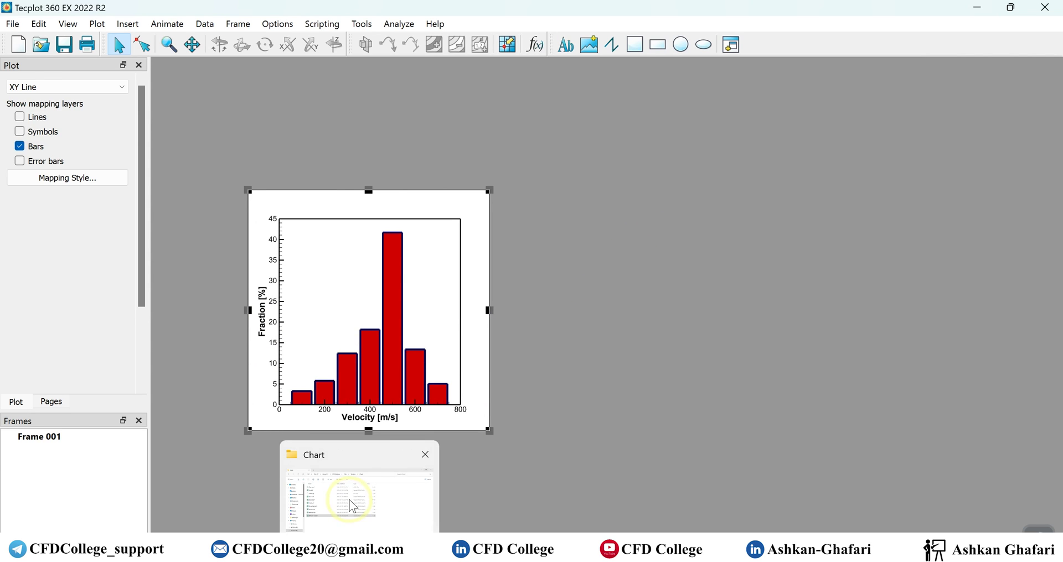
click(354, 507)
drag(194, 327, 660, 412)
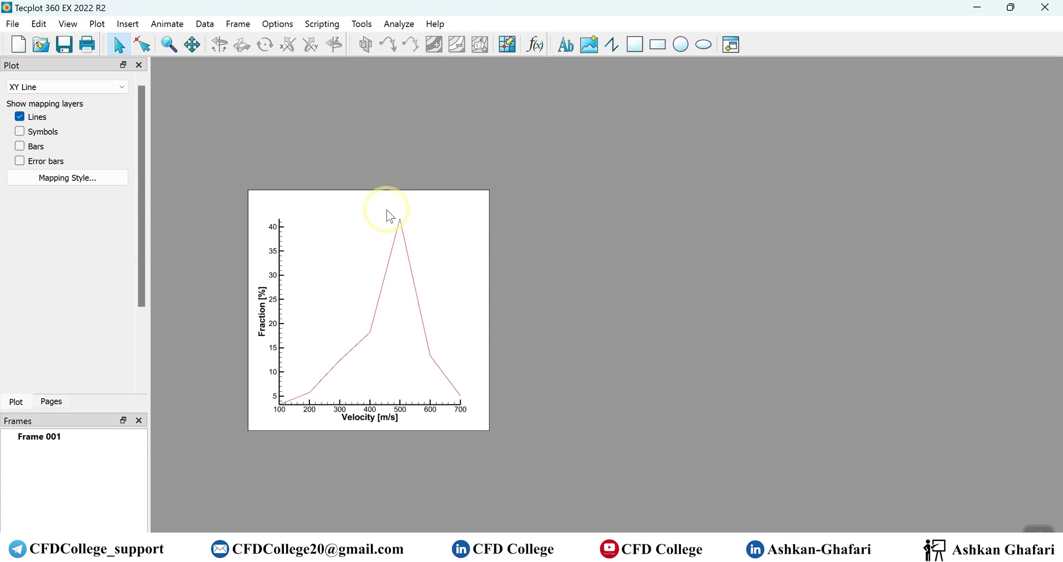
Step: Show the line mapping in the plot and reset the Y1 axis range to nice values
click(103, 177)
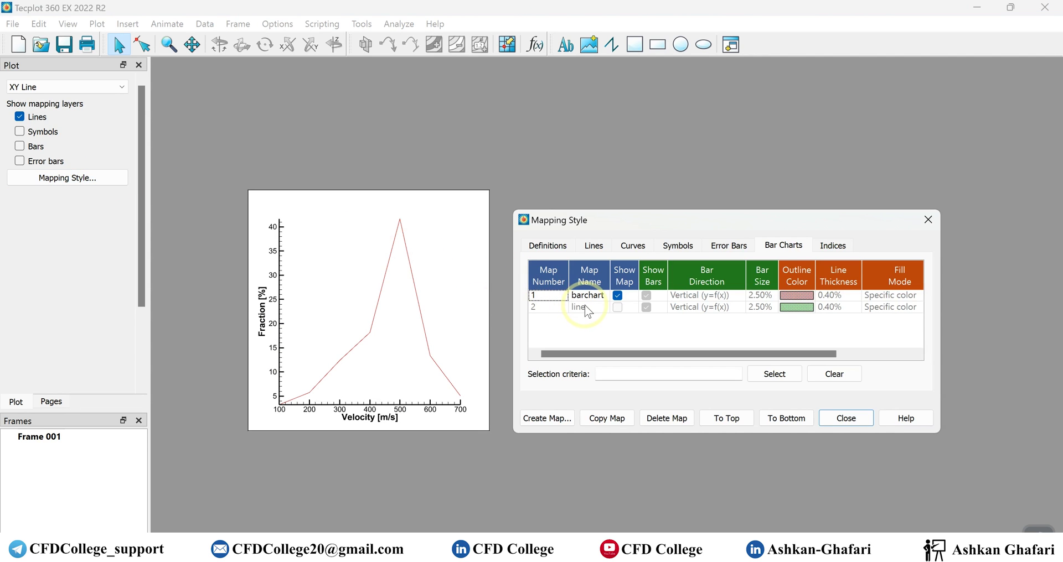
click(618, 308)
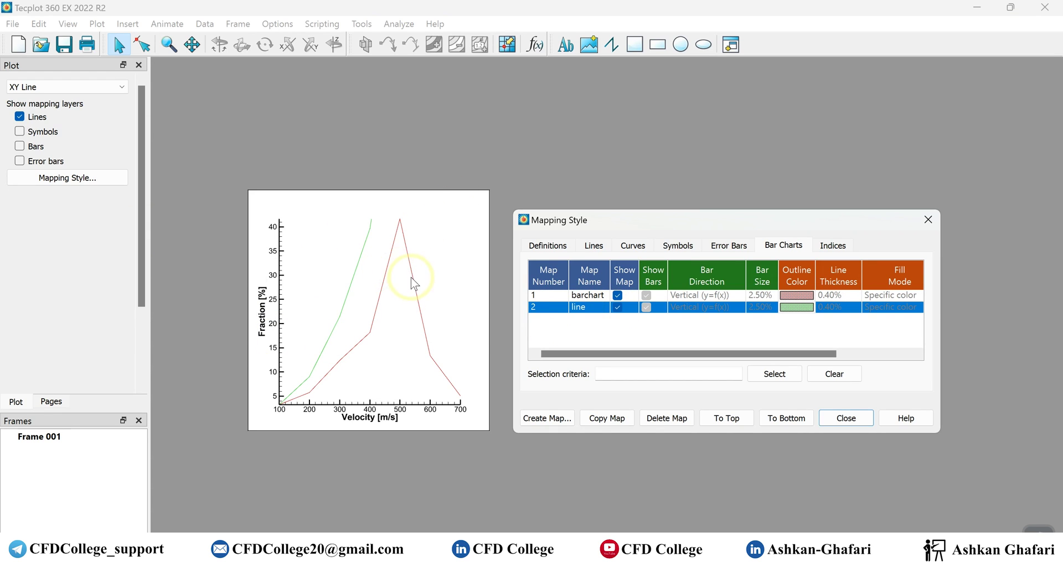
double_click(263, 326)
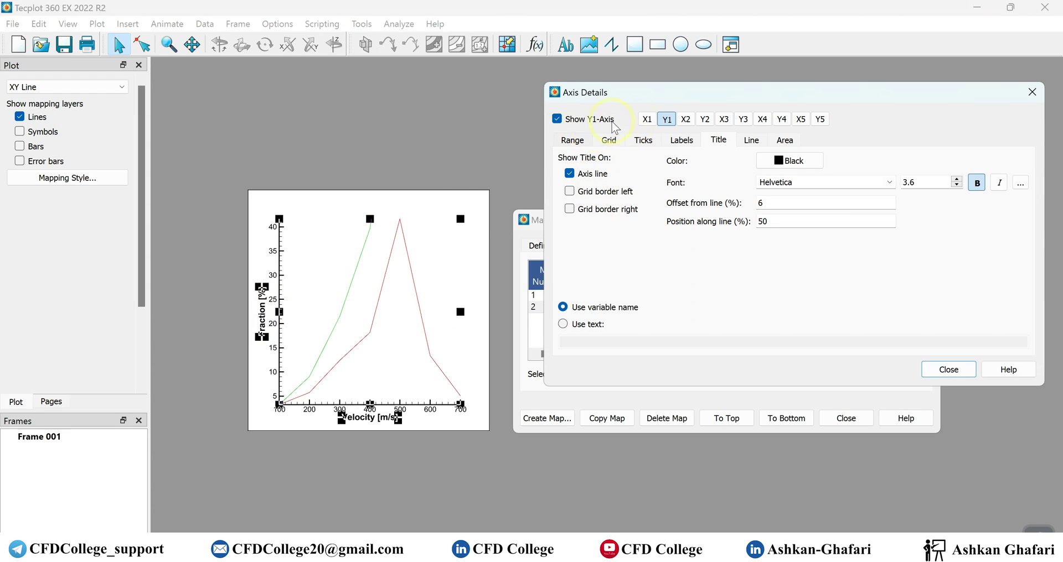
click(573, 140)
click(759, 162)
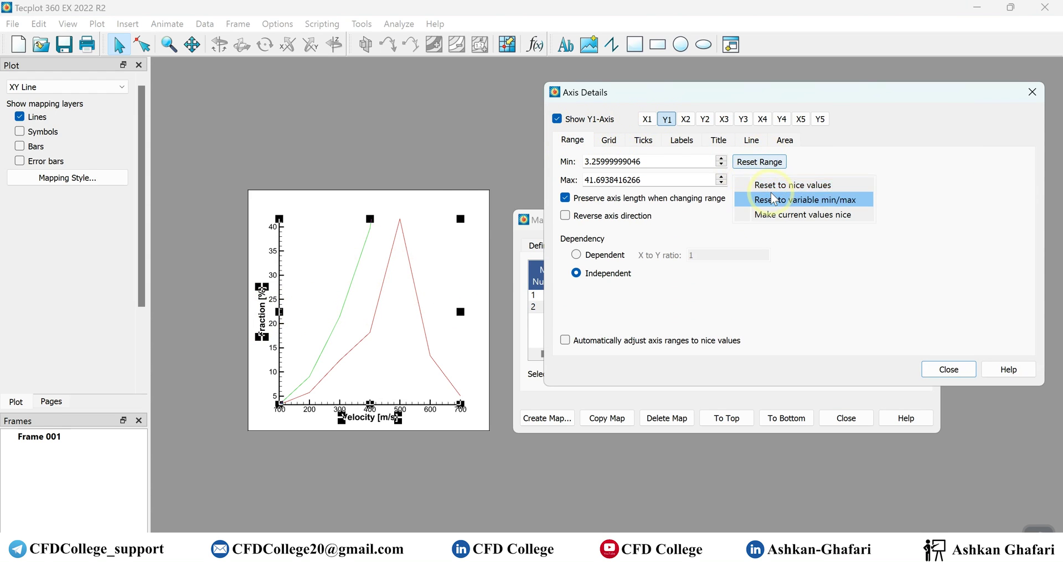
click(777, 189)
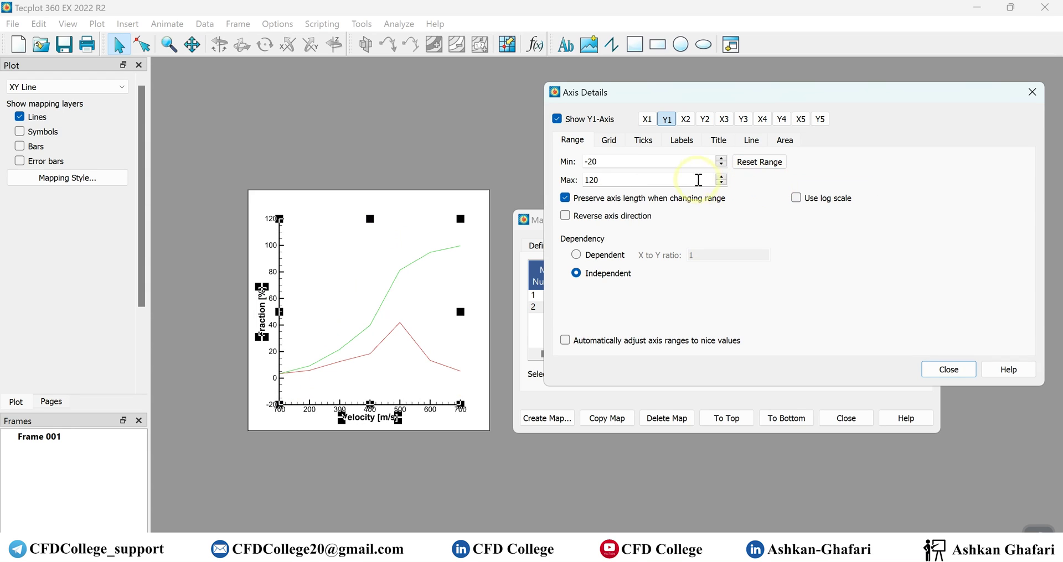
Step: Set the minimum of the Y1 axis range to 0
click(609, 161)
text(0)
click(620, 176)
click(613, 162)
key(BackSpace)
key(BackSpace)
text(0)
click(610, 181)
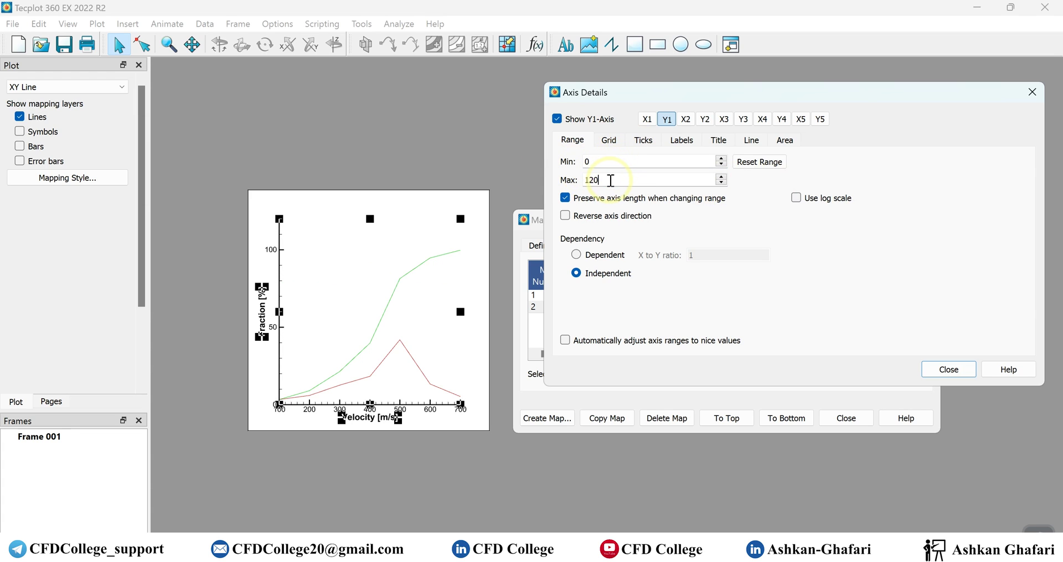
Step: Reset the X1 axis range to nice values, close the axis details and deselect the axes
click(647, 119)
click(764, 166)
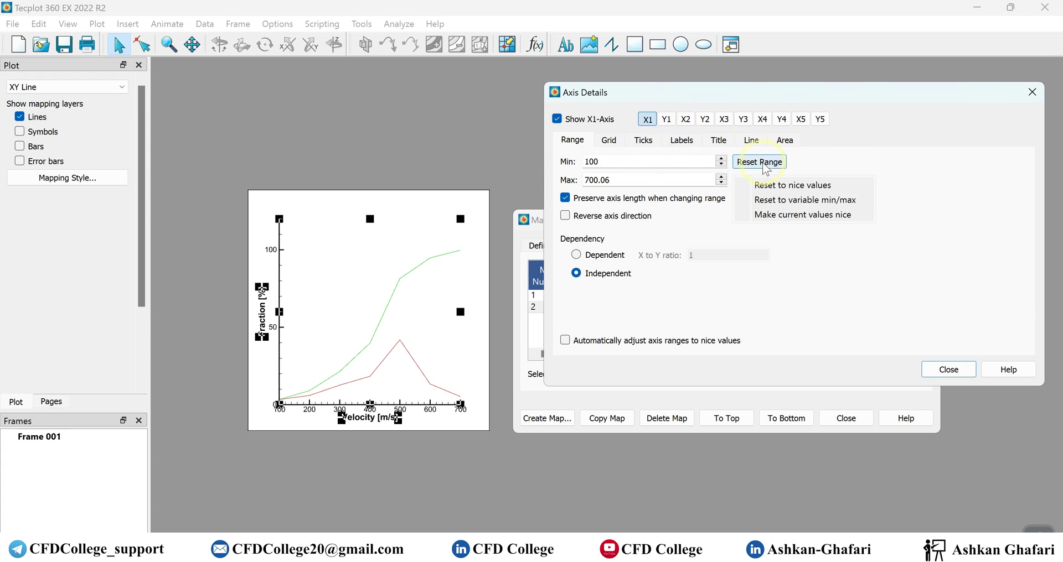
click(761, 185)
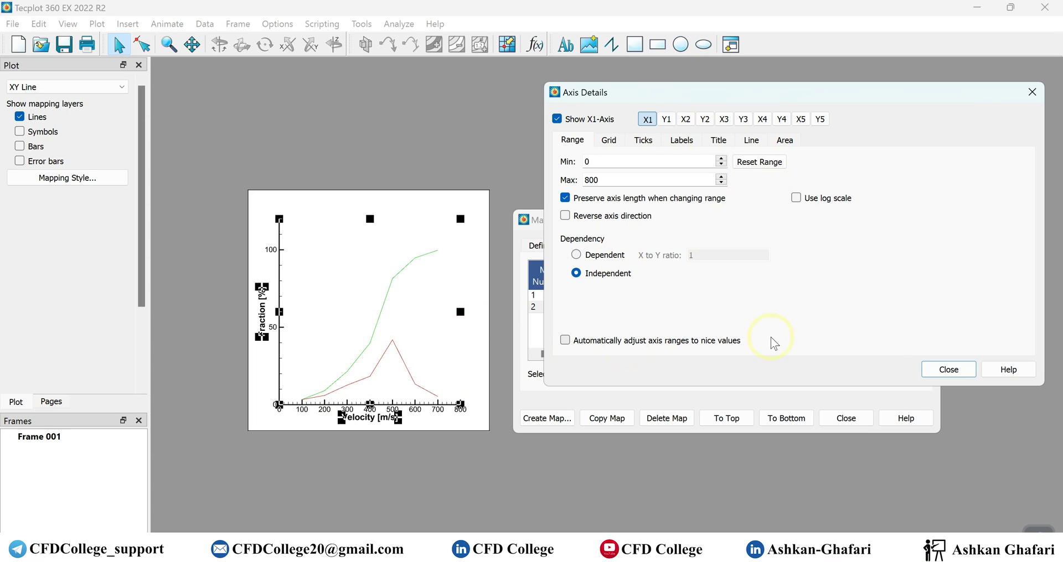
click(935, 369)
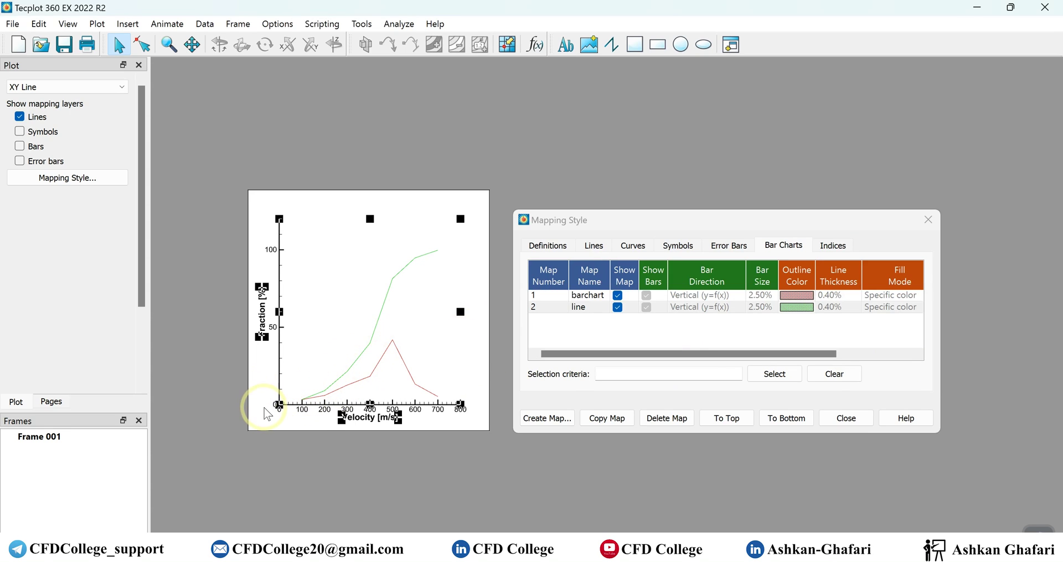
click(809, 506)
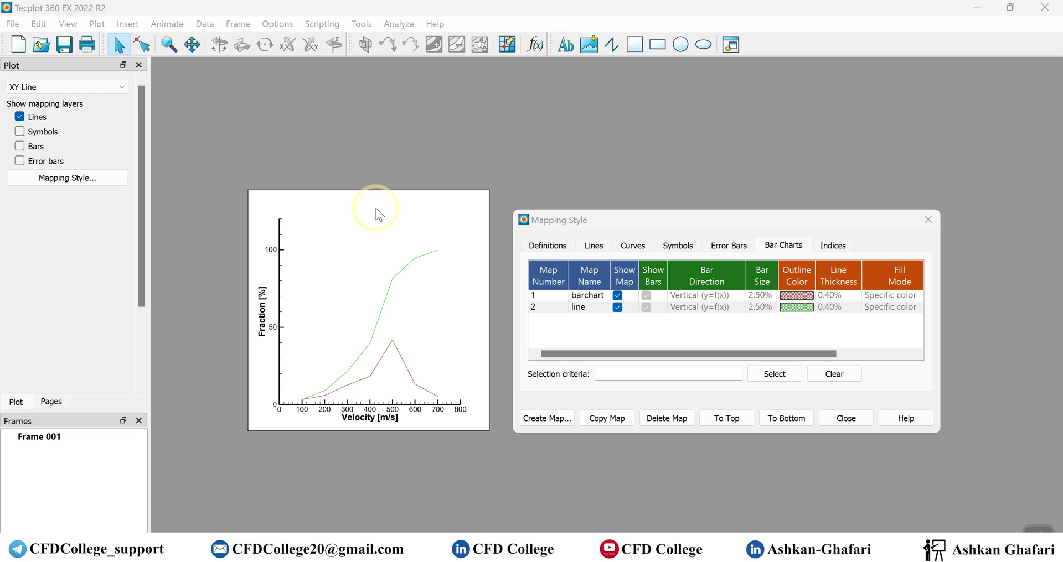
Step: Assign the line mapping to the Y2 axis in its definition and close the mapping style settings
click(606, 248)
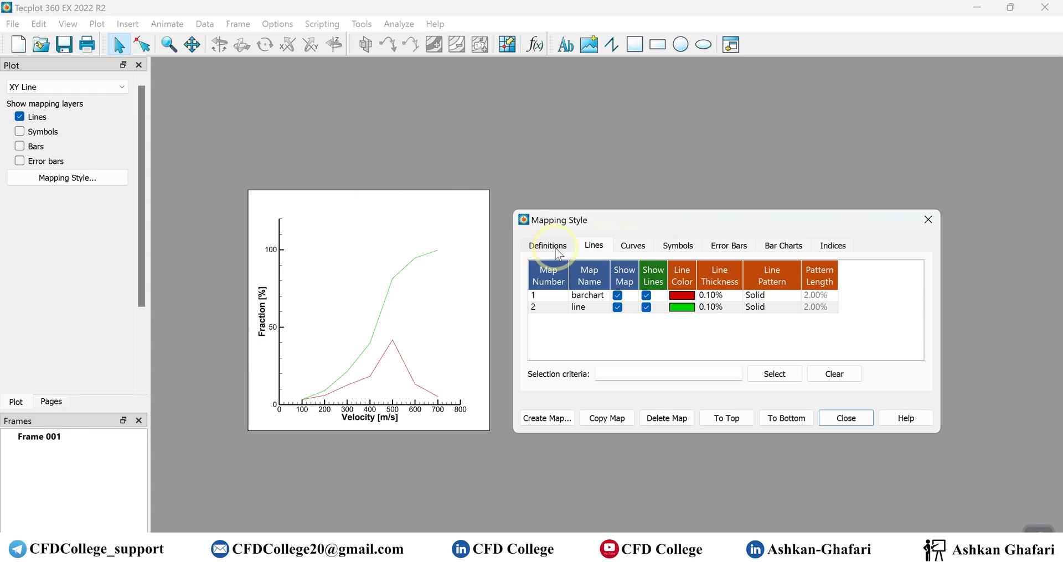
click(547, 246)
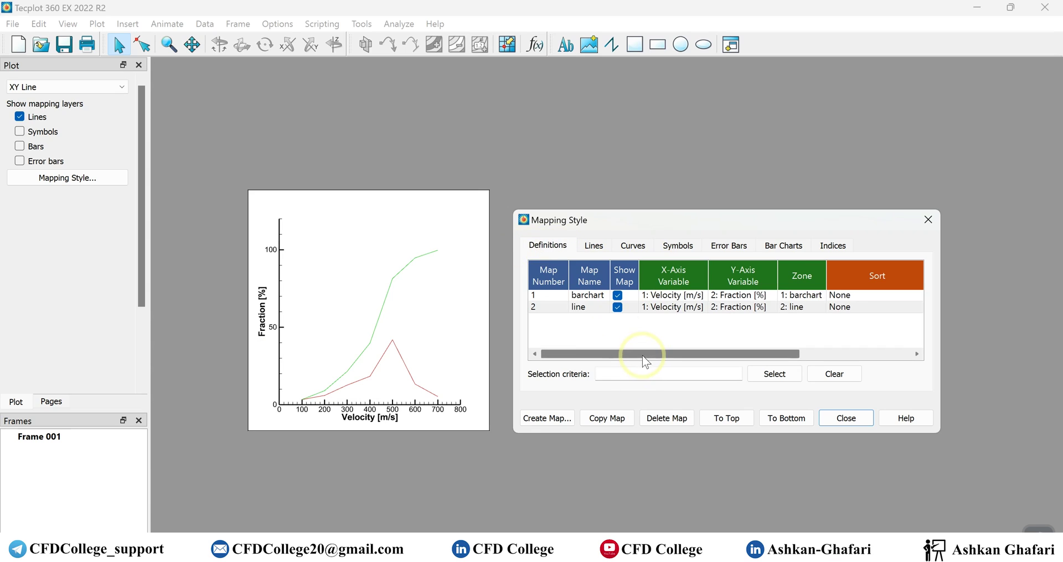
drag(653, 355, 774, 372)
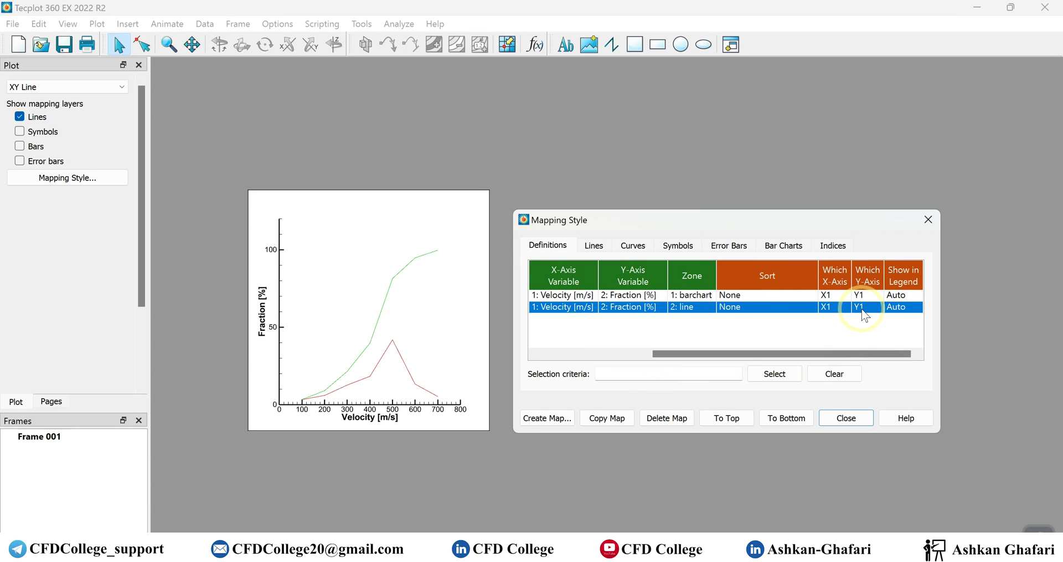
drag(800, 354, 844, 359)
click(874, 310)
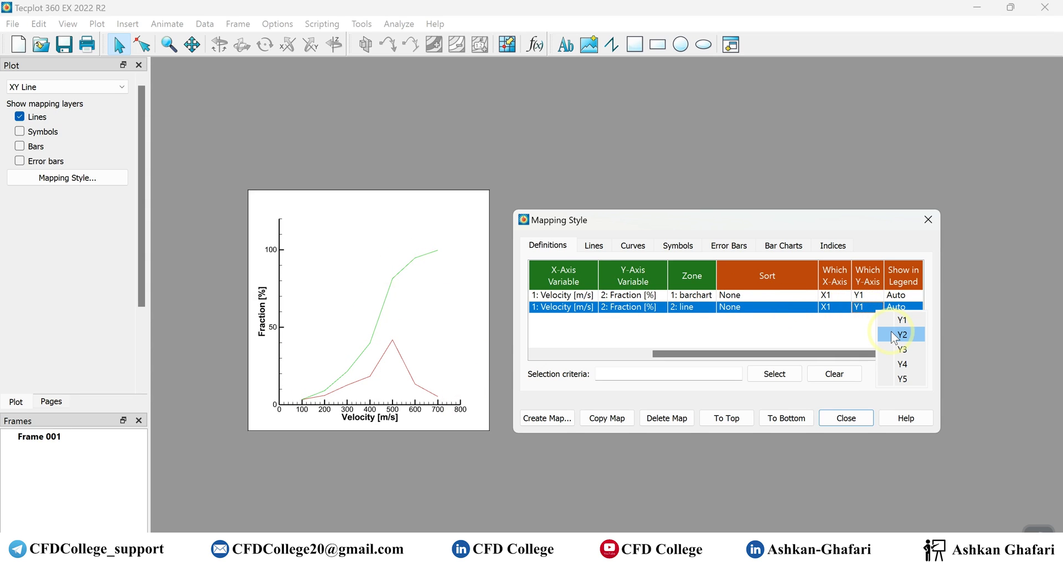
click(893, 334)
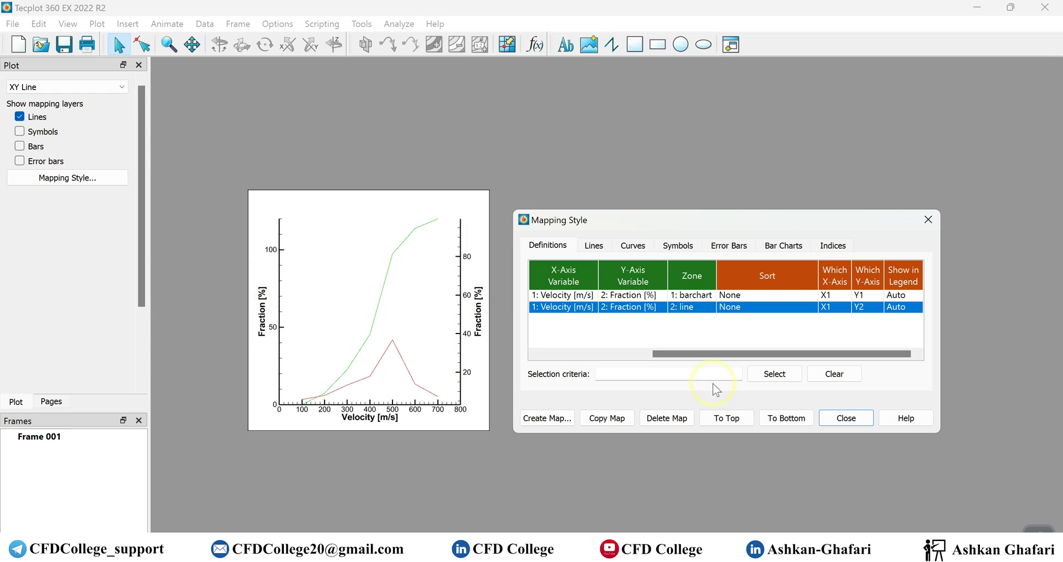
click(846, 418)
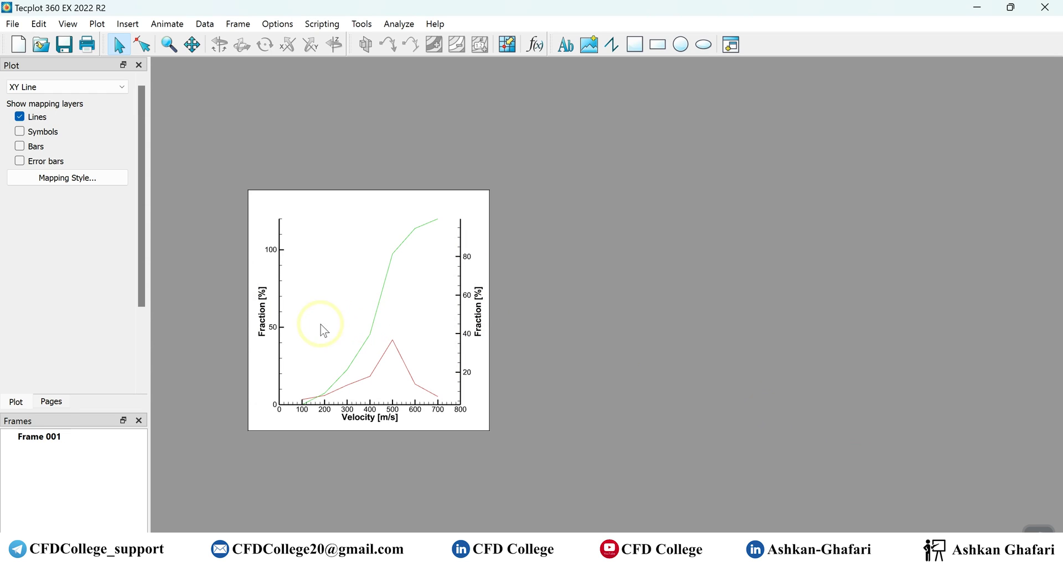
Step: Set the maximum of the Y1 axis range to 50
click(267, 322)
double_click(267, 322)
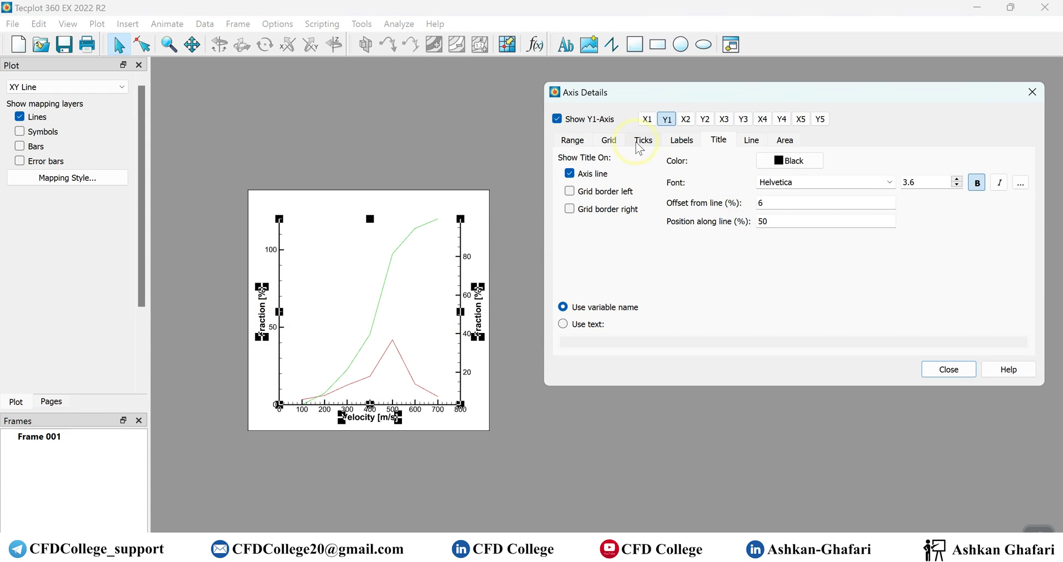
click(583, 145)
double_click(596, 180)
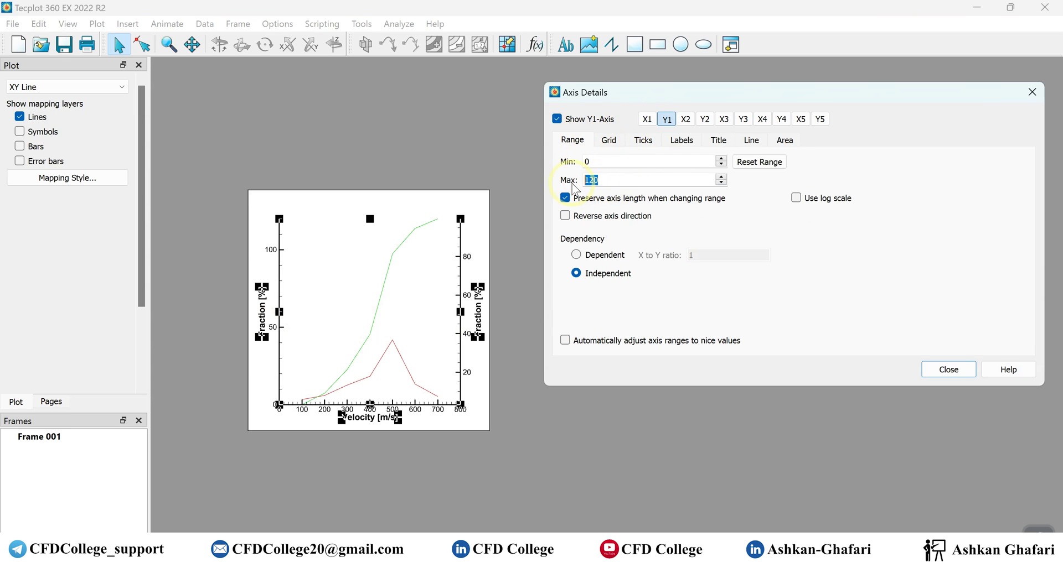
text(50)
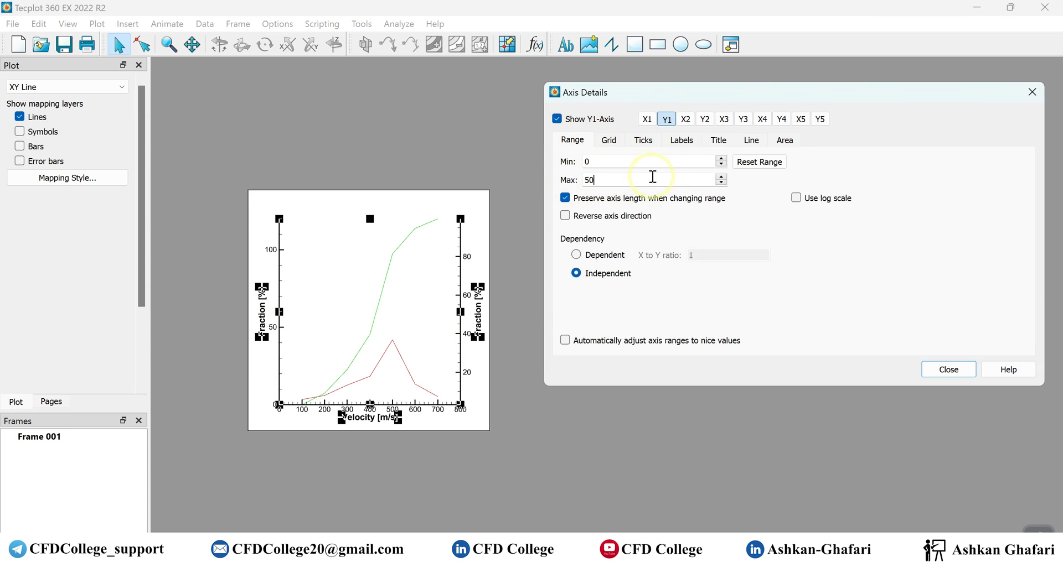
click(611, 161)
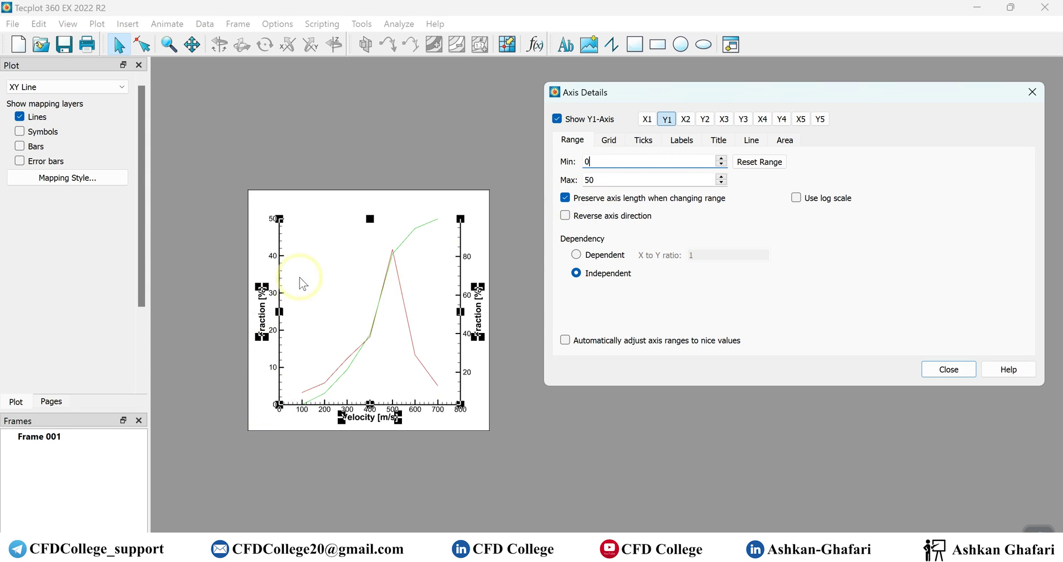
Step: Turn on the grid border in the Y1 axis line settings
click(730, 138)
click(749, 138)
click(567, 243)
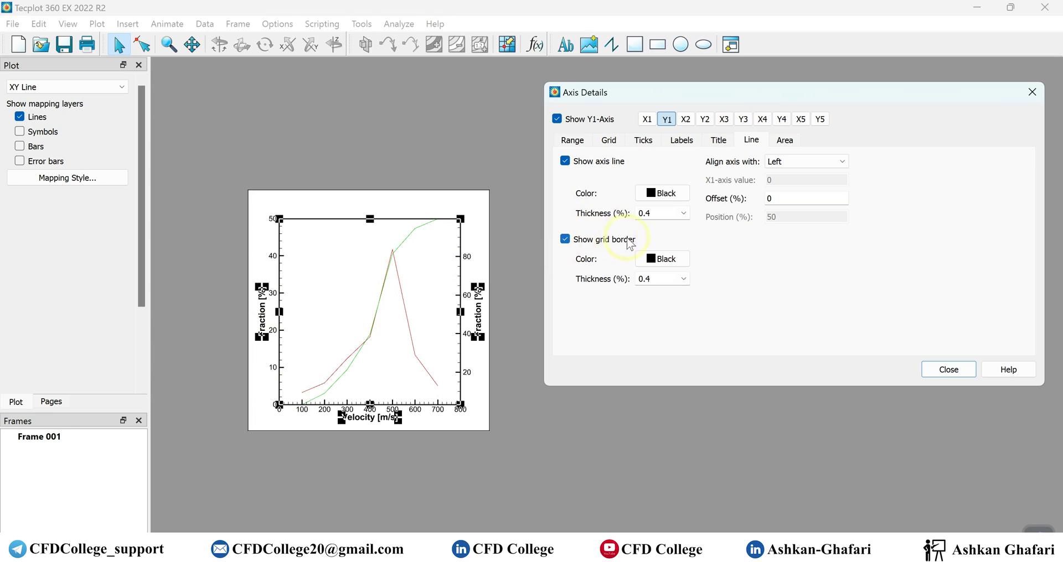
Step: Set the Y2 axis range to a minimum of 0 and a maximum of 120
click(563, 145)
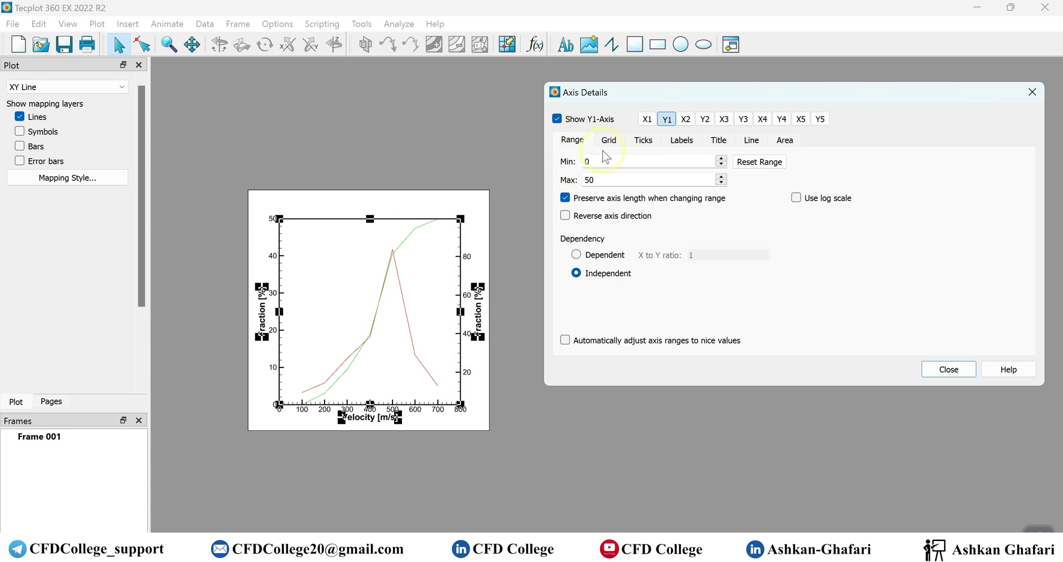
click(710, 126)
drag(642, 162, 581, 167)
text(0)
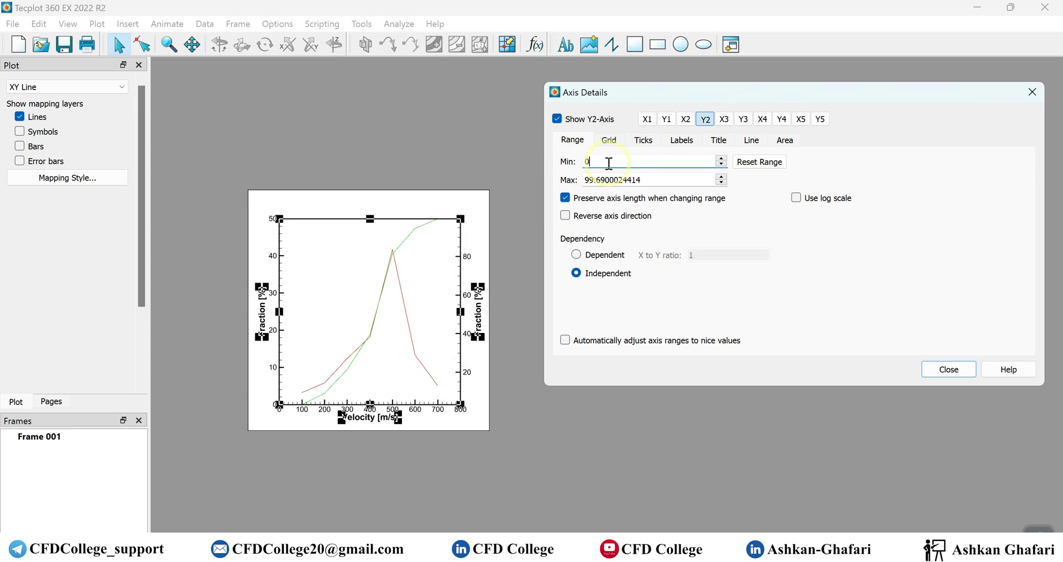
click(667, 180)
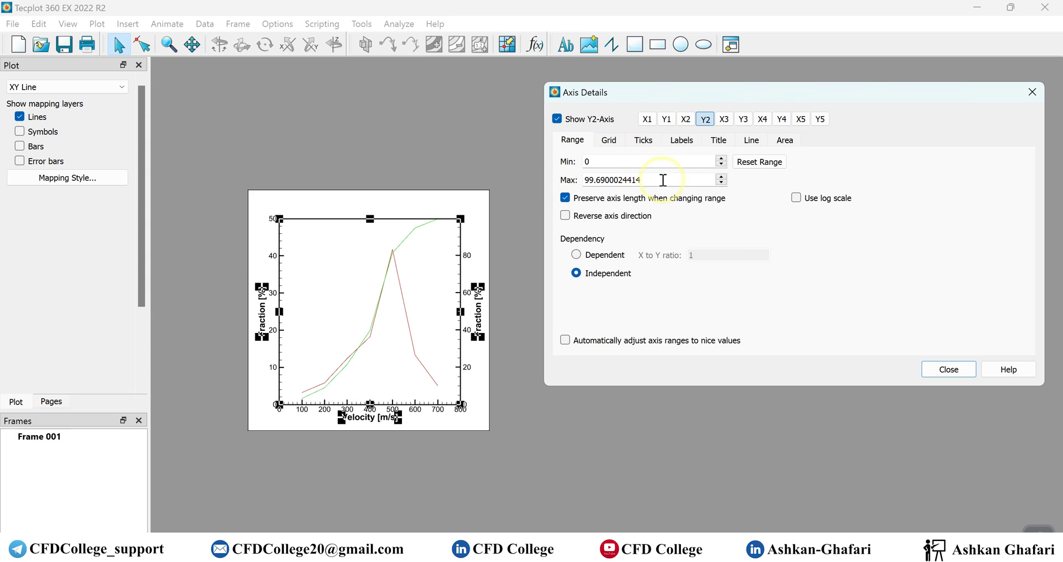
drag(663, 180, 542, 178)
text(100)
click(625, 161)
drag(602, 180, 582, 186)
text(120)
click(611, 161)
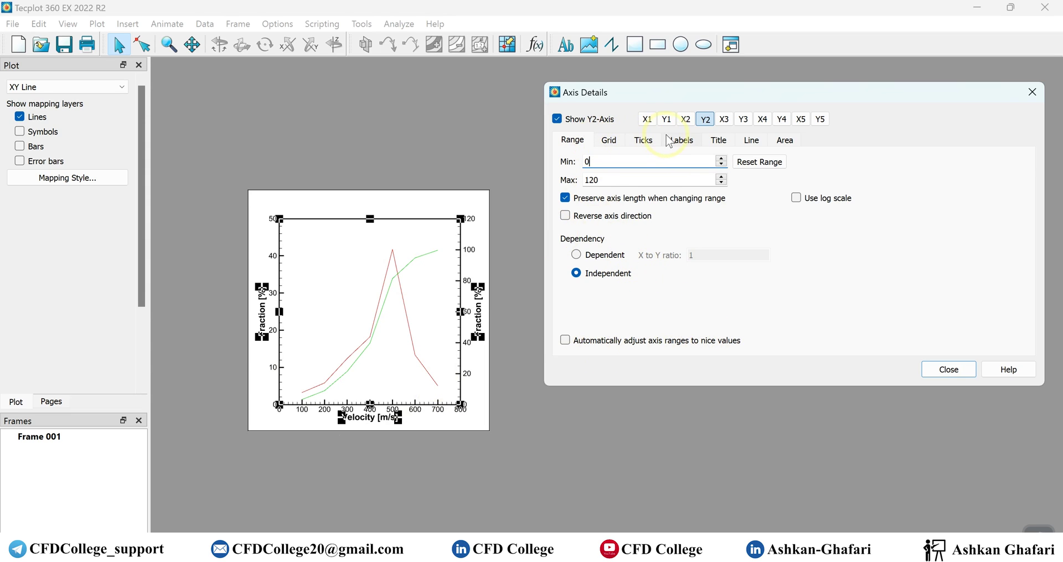
Step: Replace the Y2 axis title's variable name with the custom text "Cumulative"
click(642, 142)
click(686, 141)
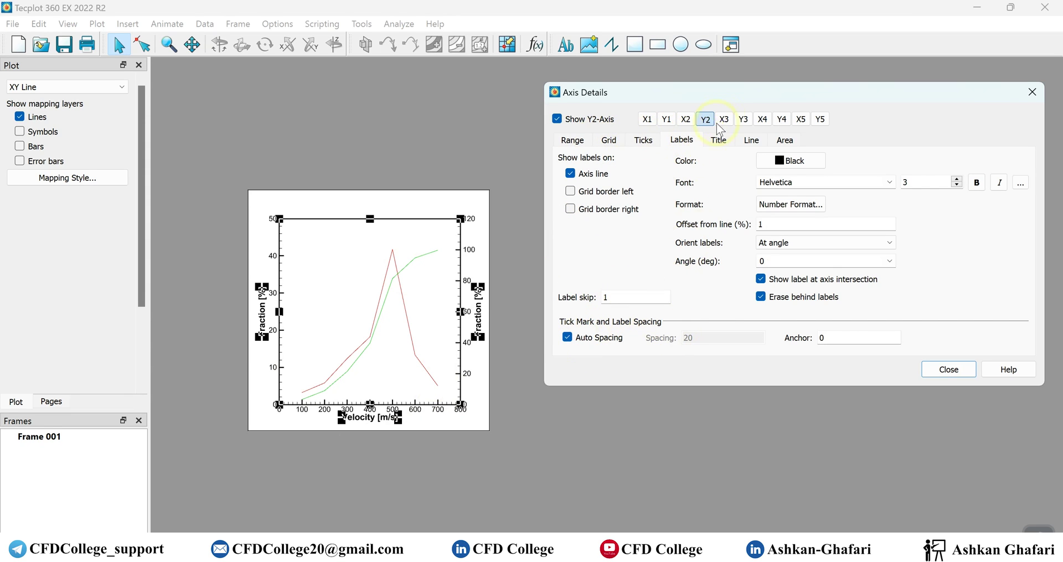
click(719, 143)
click(579, 325)
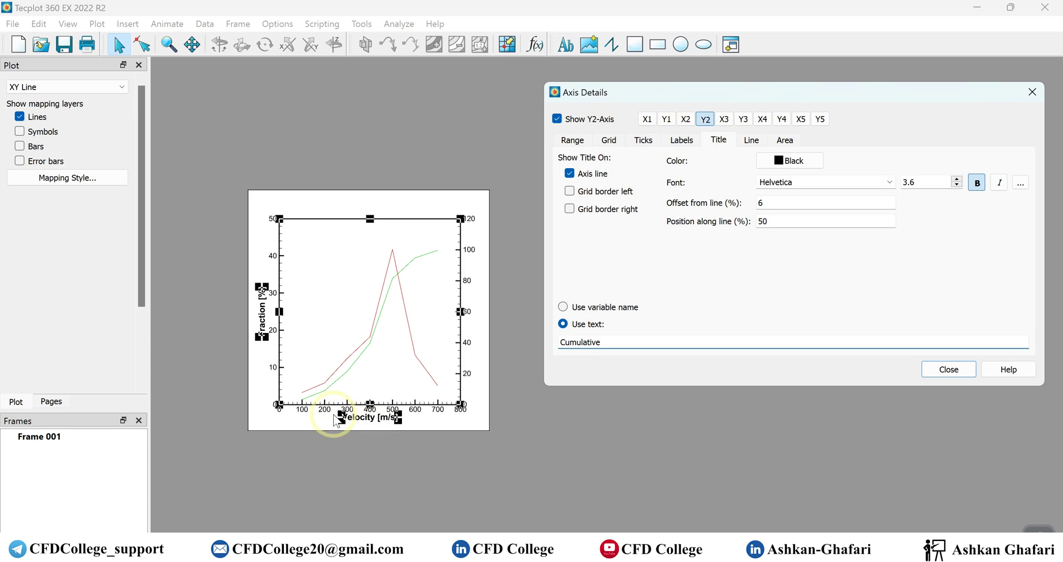
Step: Try label offsets of 2% and 3% on the Y1 axis, and return the offset to 1%
click(685, 145)
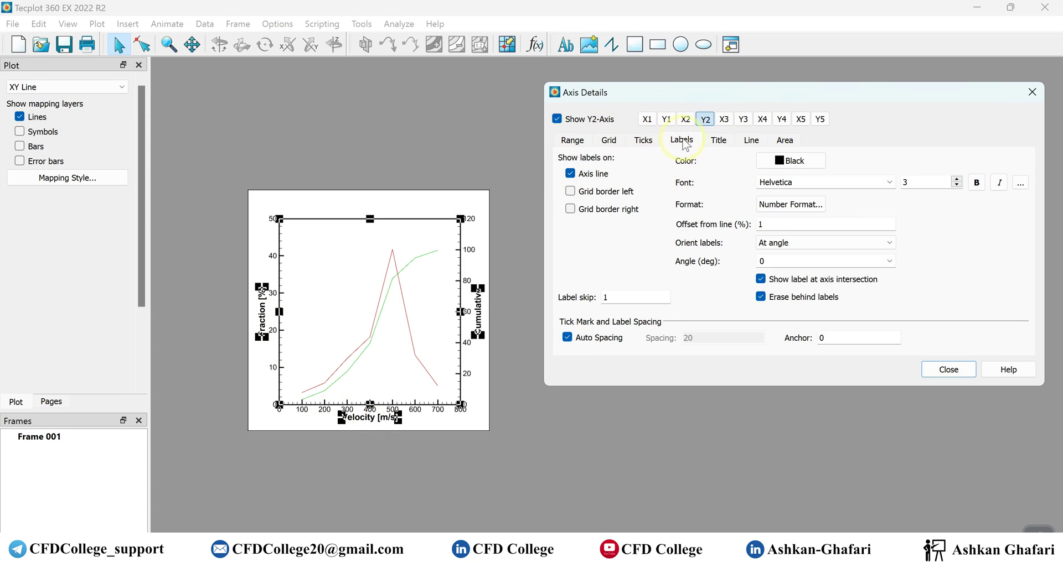
click(666, 119)
double_click(756, 224)
text(2)
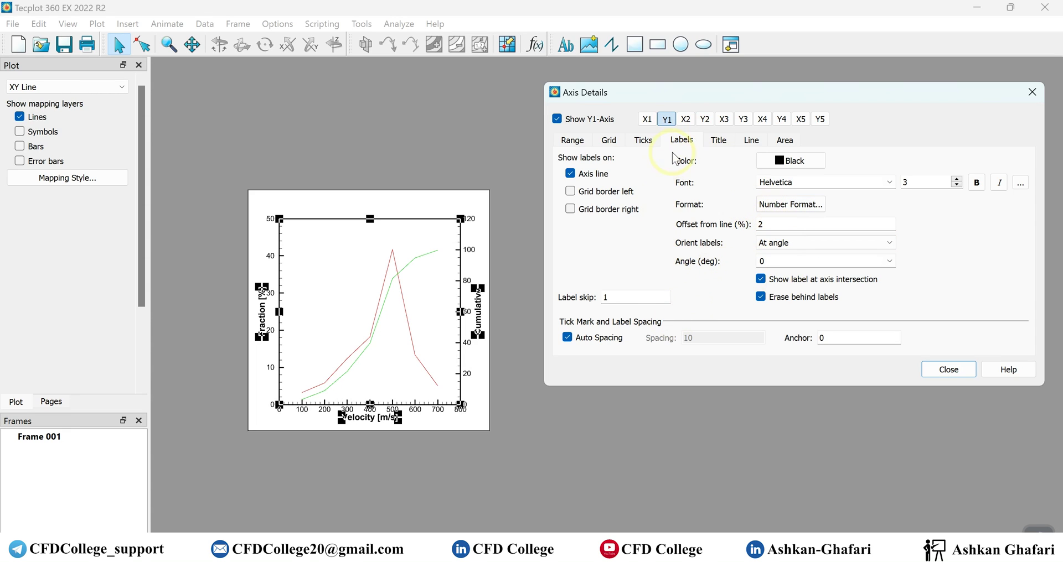
double_click(803, 221)
text(3)
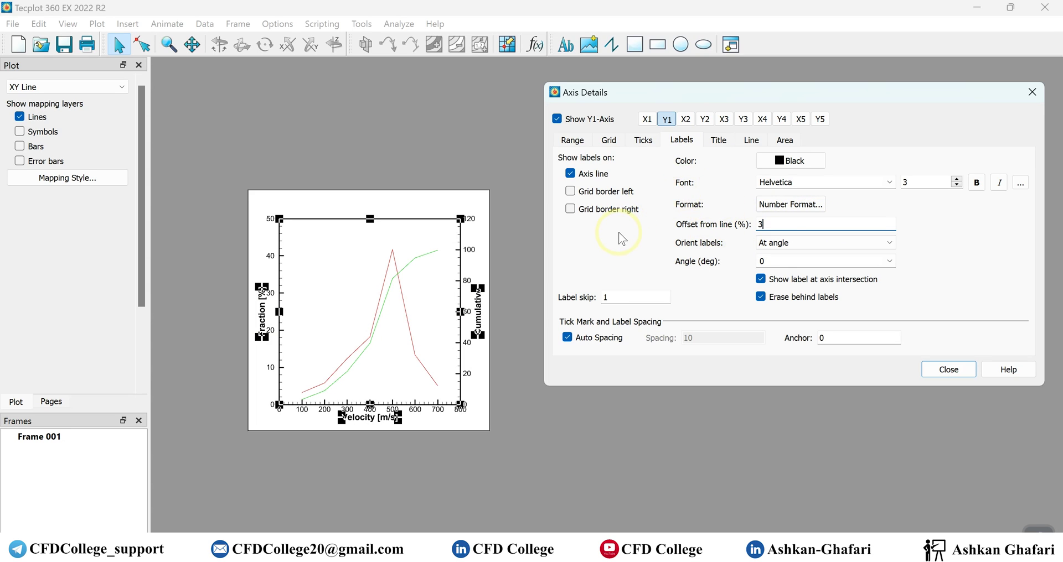
key(BackSpace)
text(1)
click(705, 244)
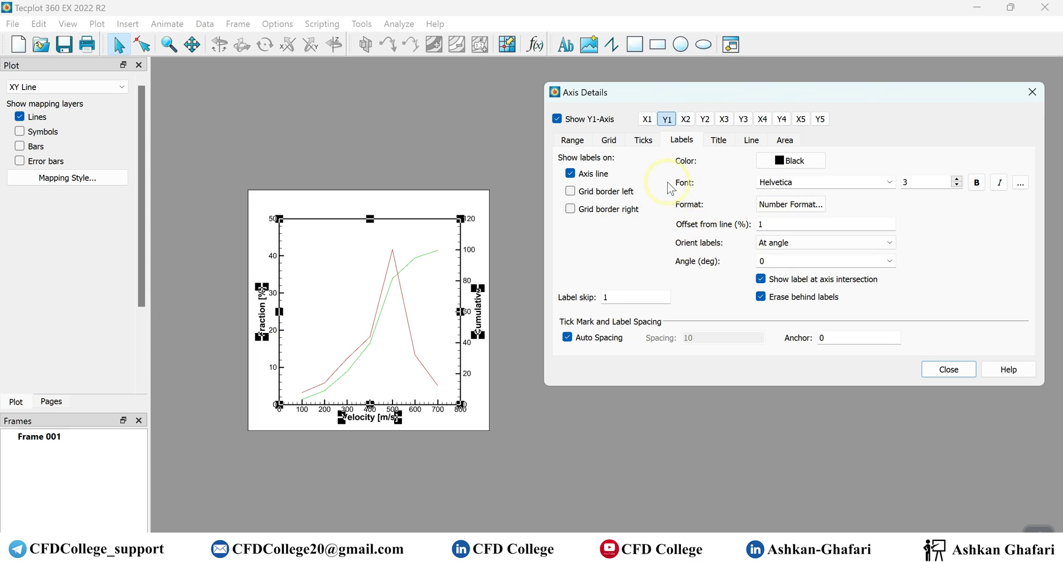
Step: Set the Y1 axis title's offset from the line to 8% and increase the X1 axis title's offset
click(719, 141)
drag(771, 200, 741, 206)
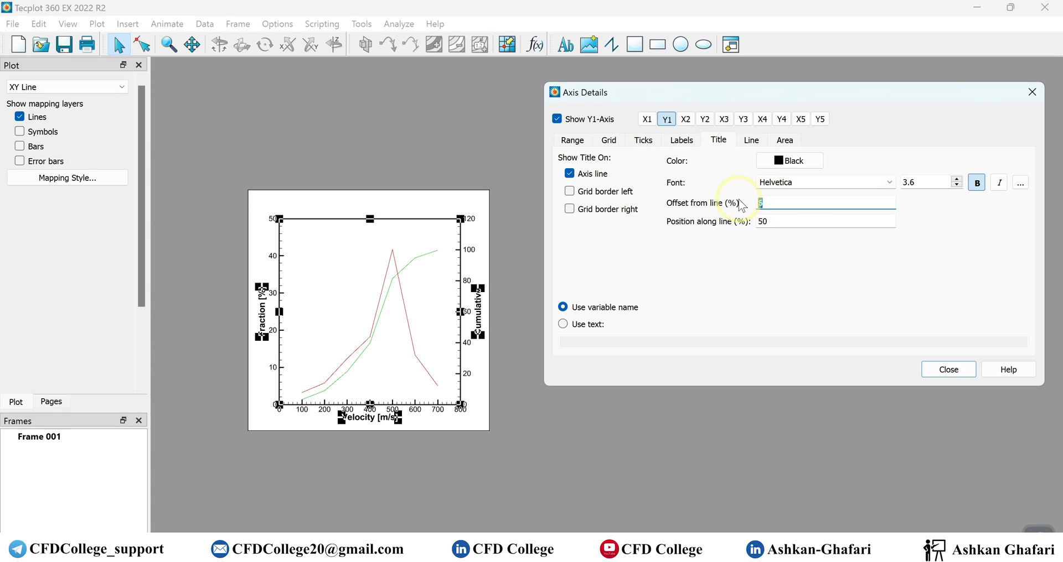
text(8)
key(Return)
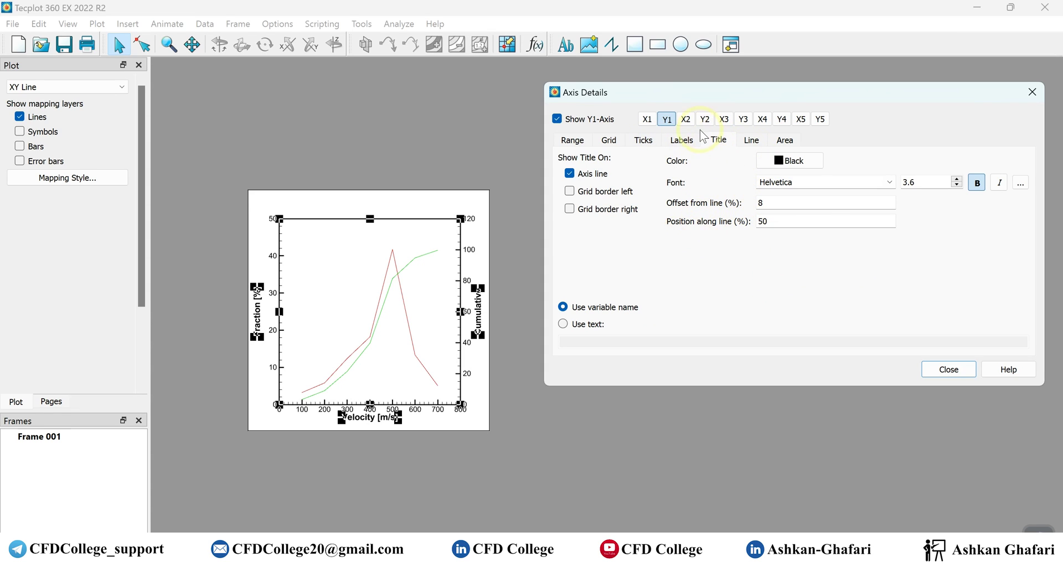
click(646, 119)
drag(739, 203, 740, 209)
Step: Set the Y2 axis title's offset from the line to 7%
click(705, 119)
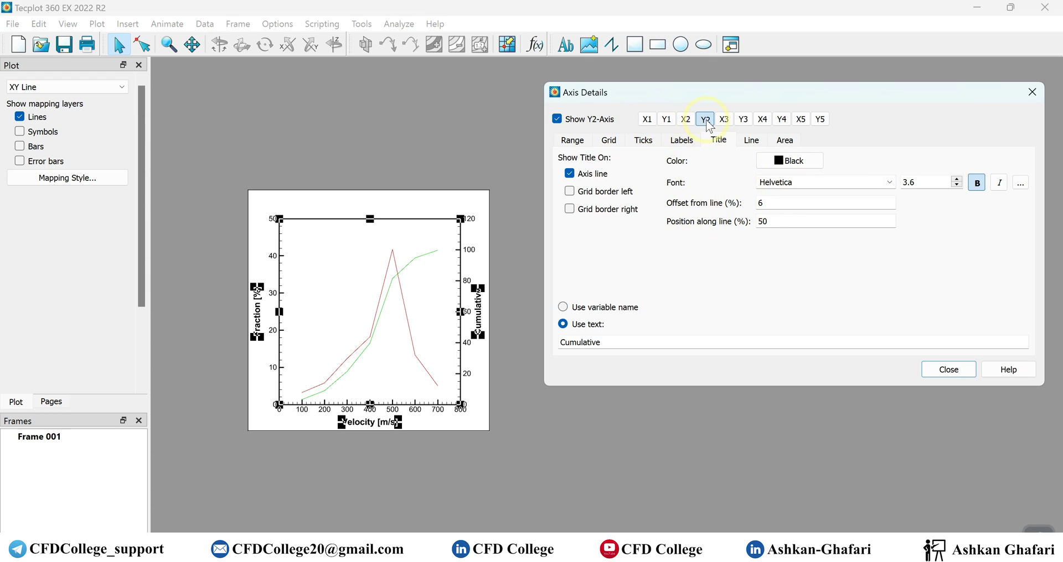
drag(771, 209, 745, 208)
text(7)
key(Return)
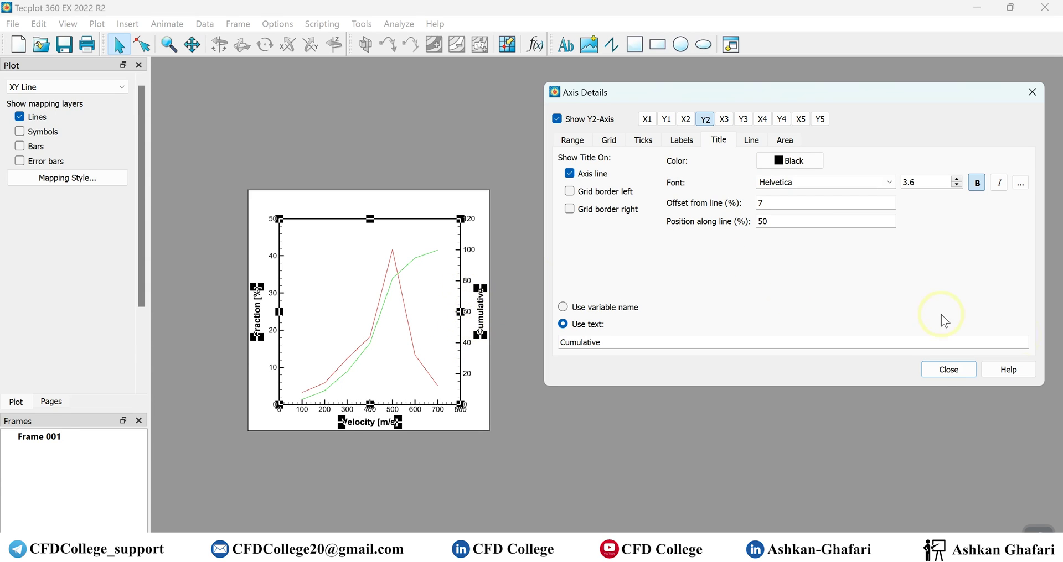
Step: Close the axis settings, turn on the Bars mapping layer, and hide the bars of the "line" map
click(945, 369)
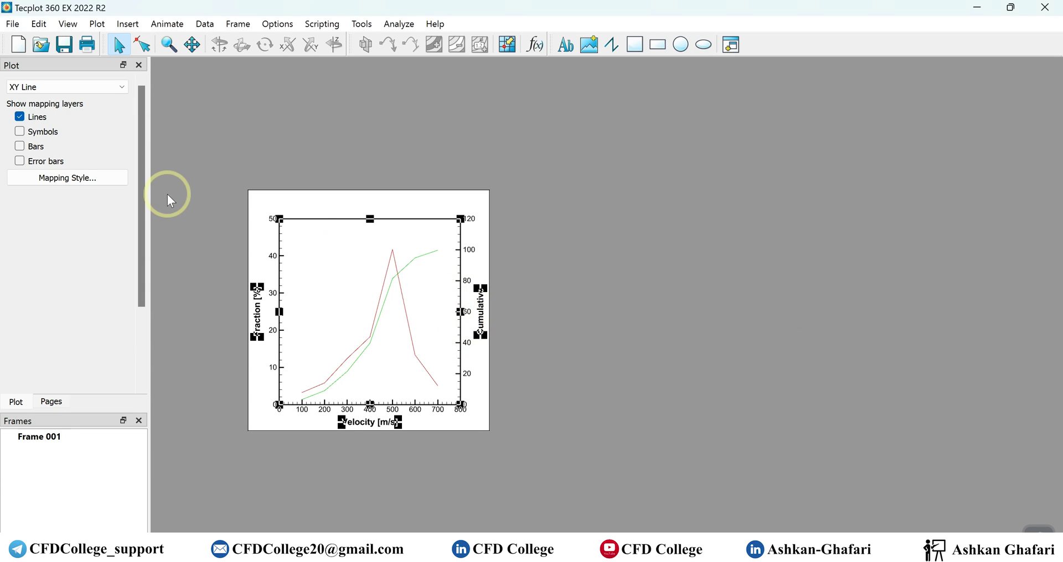
click(21, 148)
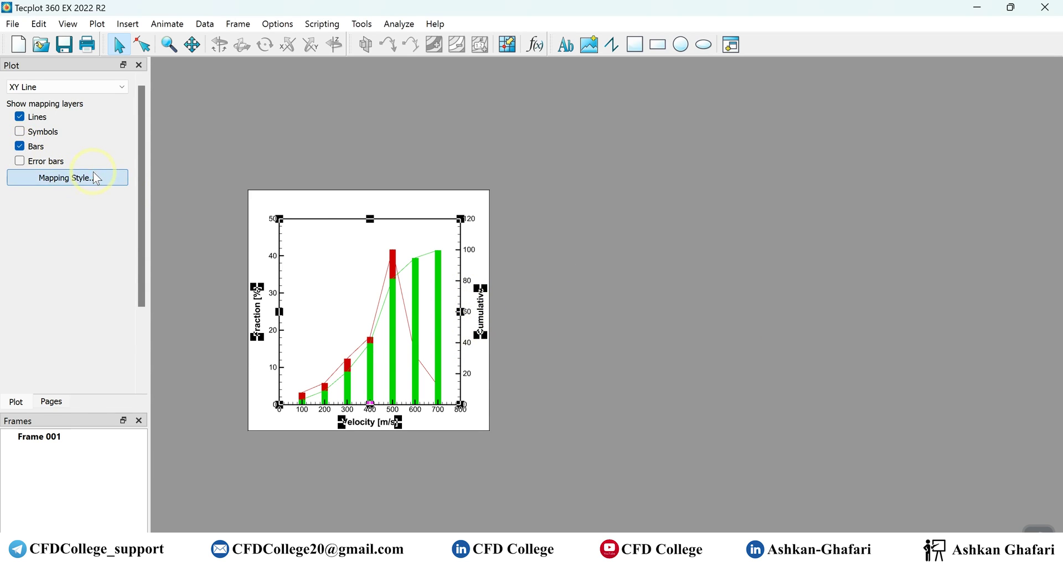
click(96, 178)
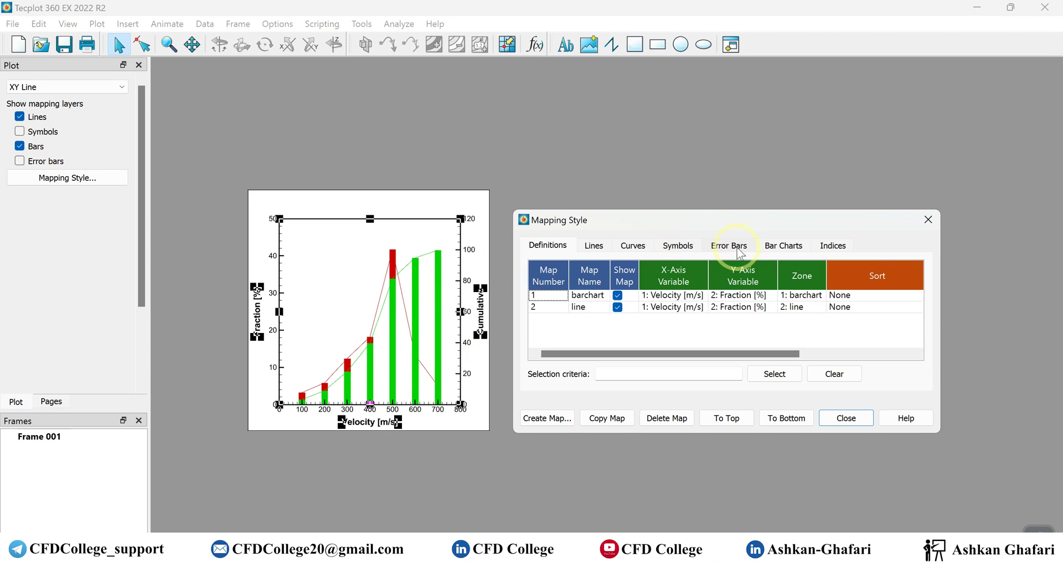
click(780, 247)
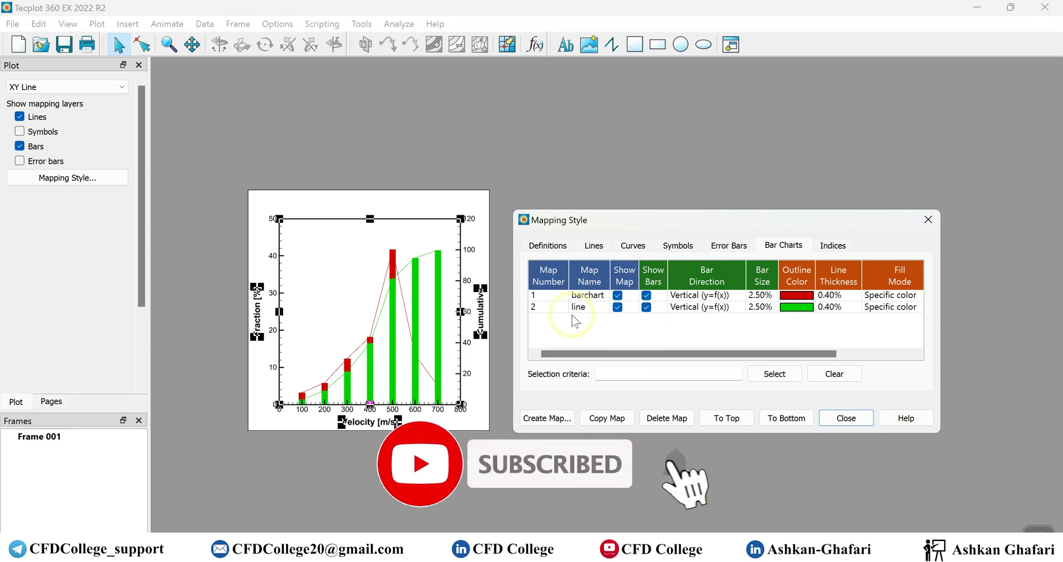
click(645, 307)
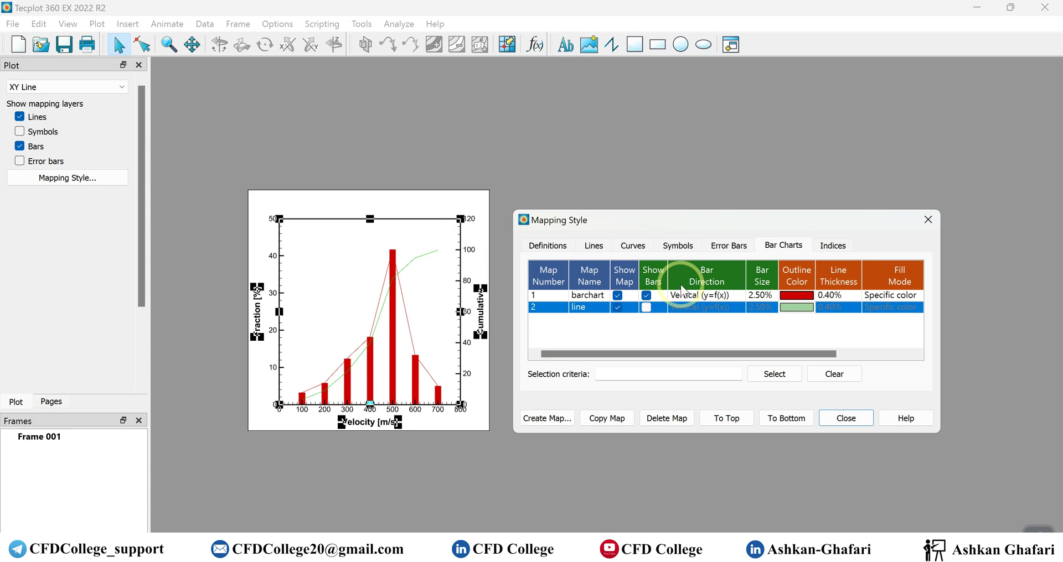
Step: Hide the line of the "barchart" map in the mapping style's line settings
click(599, 248)
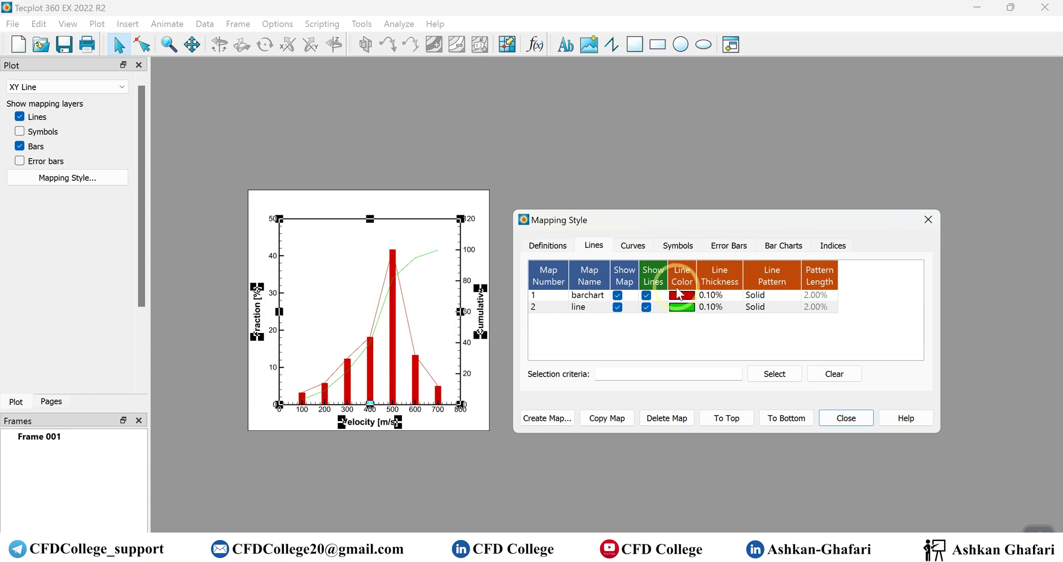
click(596, 249)
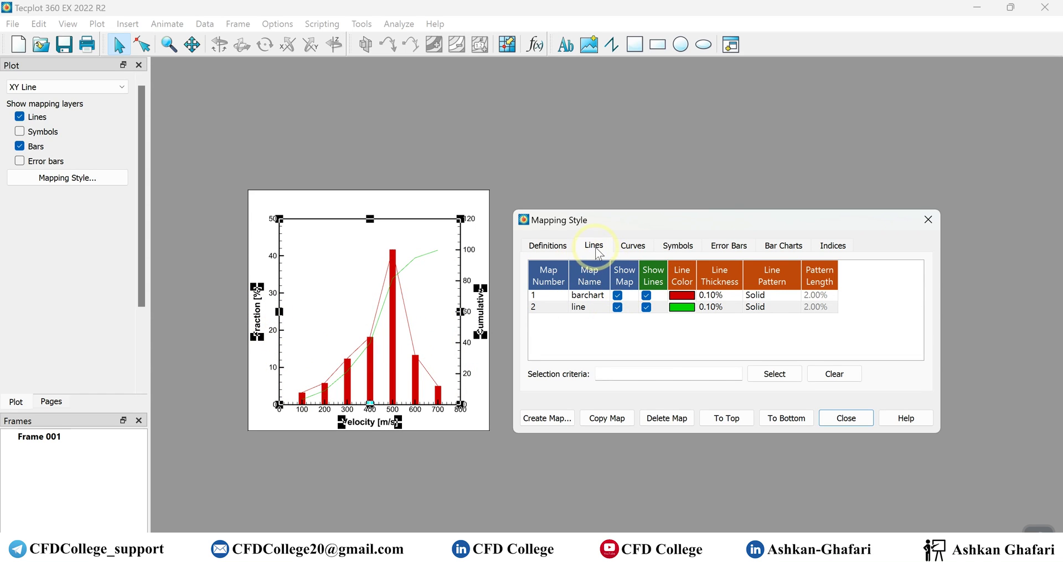
click(646, 296)
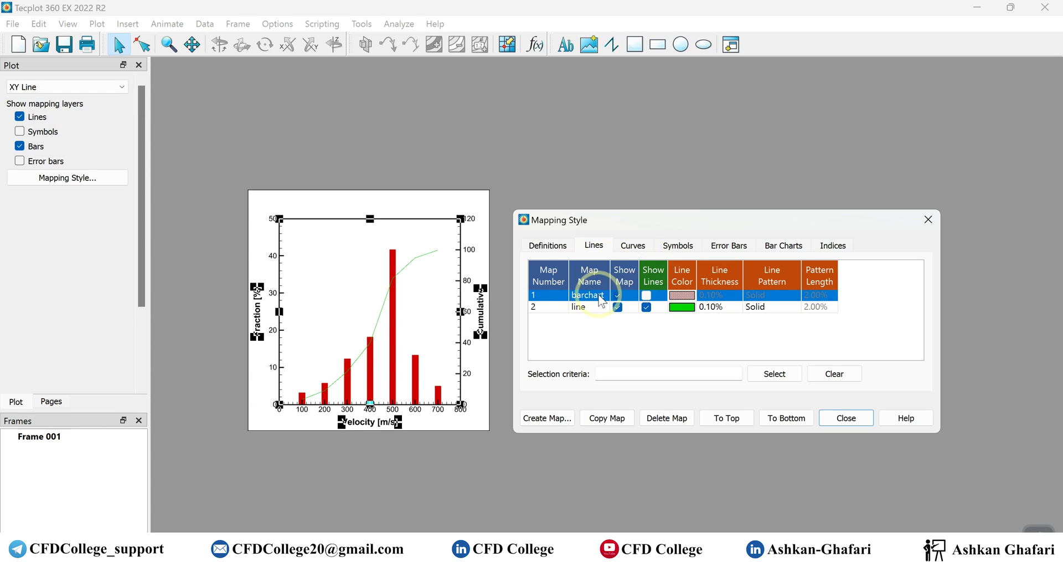
click(582, 346)
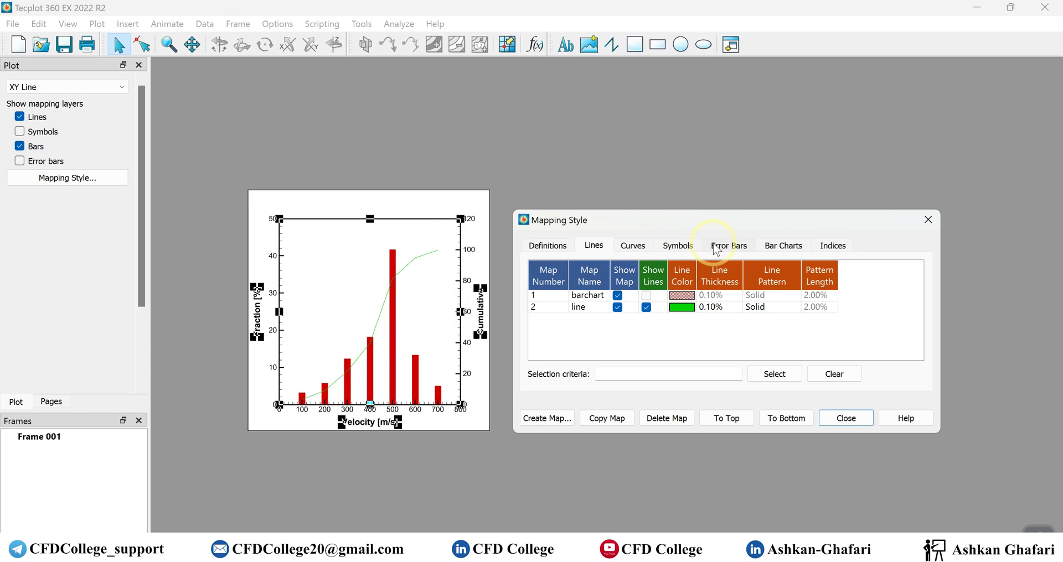
Step: Set the "line" map's line color to black and its line thickness to 0.40%
click(685, 308)
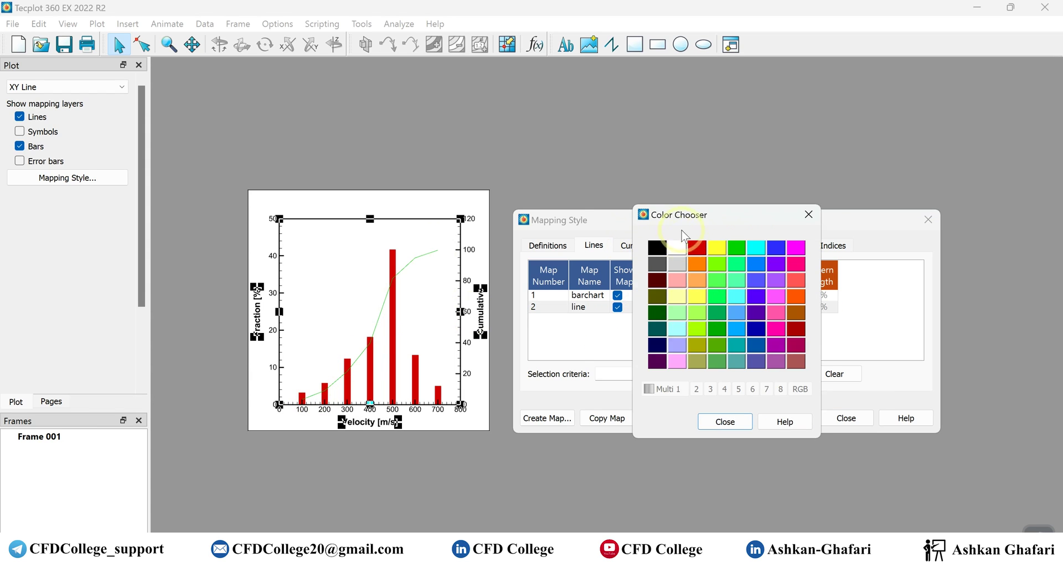
click(657, 248)
click(710, 307)
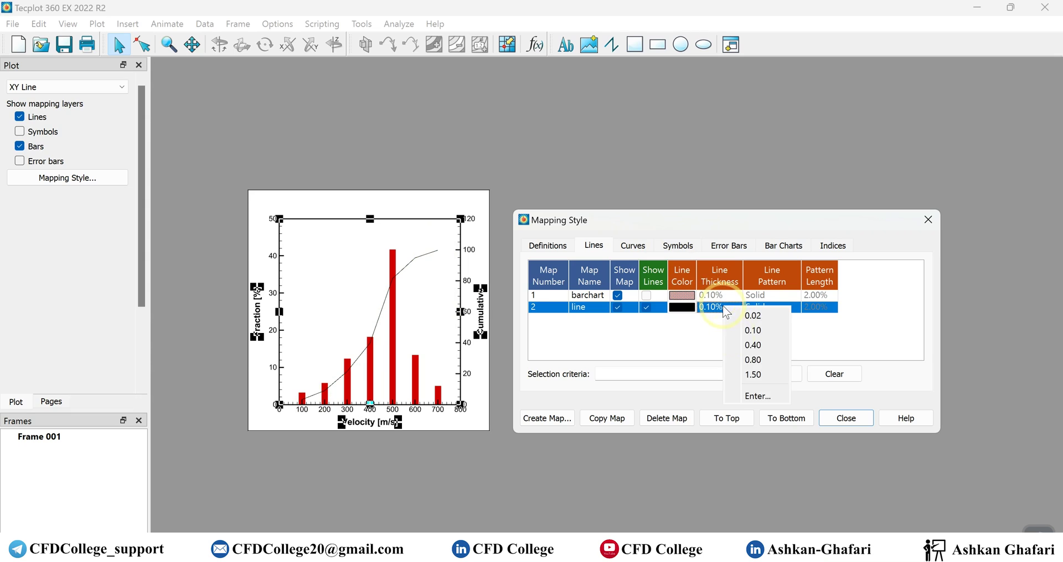
click(745, 352)
Step: Try blue and cyan as the outline color of the "barchart" map's bars
click(765, 247)
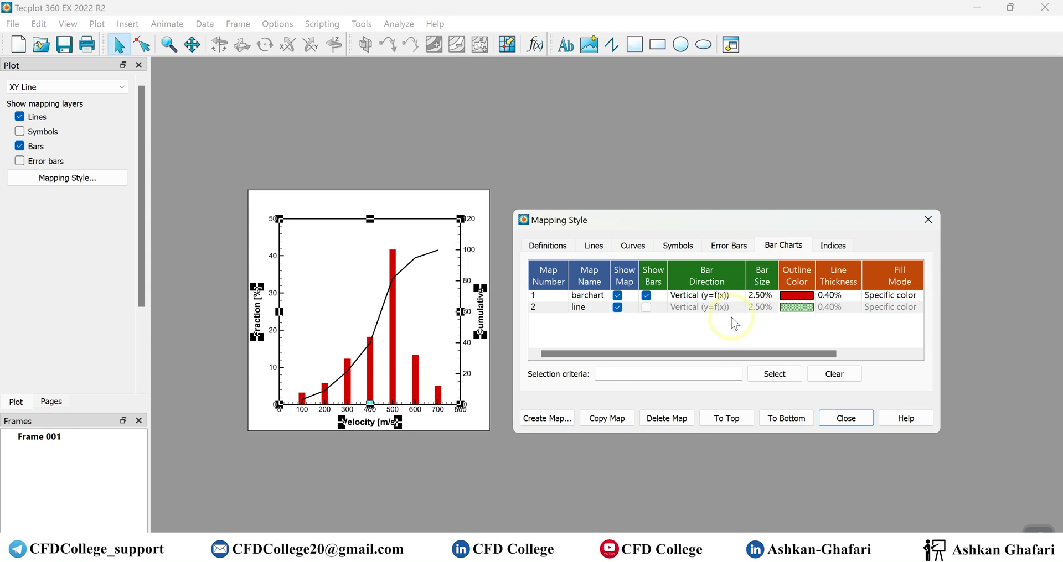
click(796, 307)
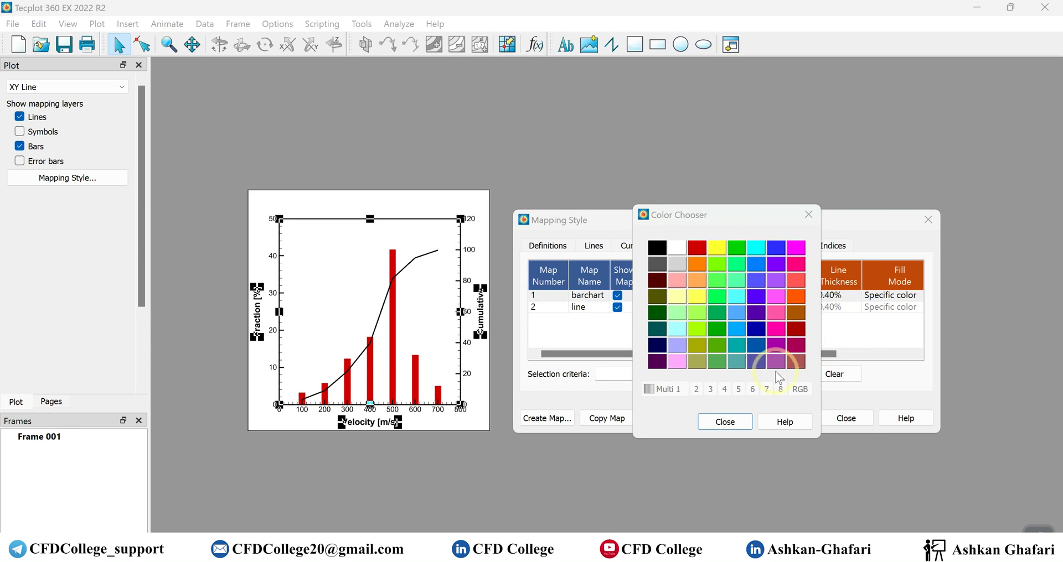
click(775, 248)
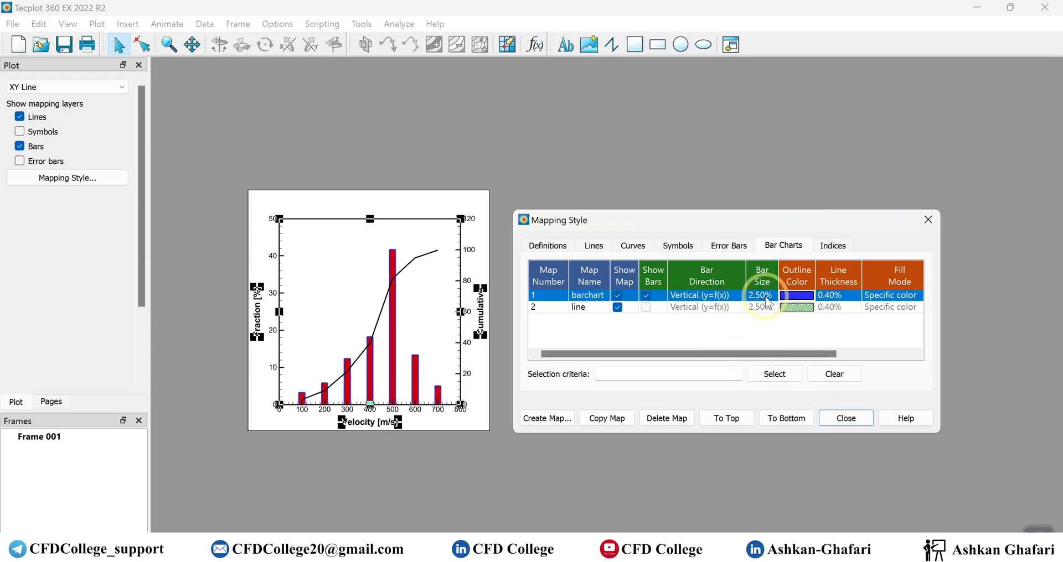
click(796, 296)
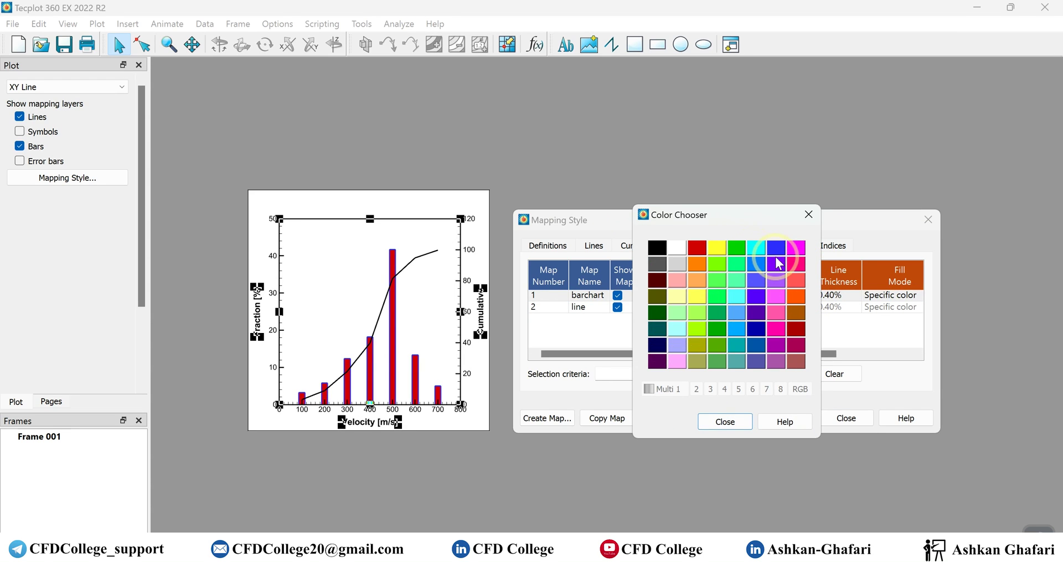
click(756, 248)
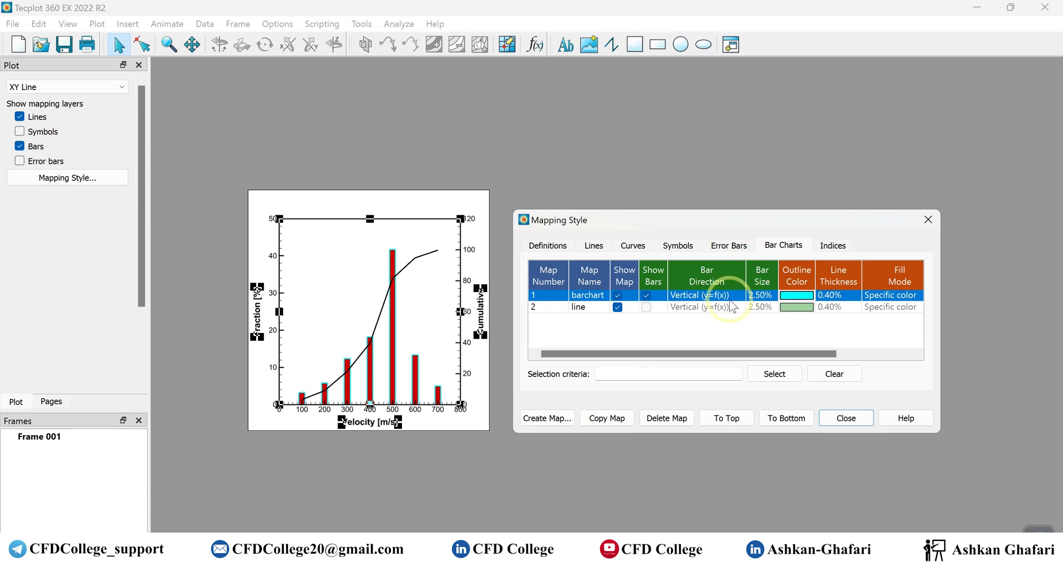
Step: Set the "barchart" map's bar size to 8% and its outline color to red, then close the mapping style settings and deselect the axes
click(761, 296)
click(790, 365)
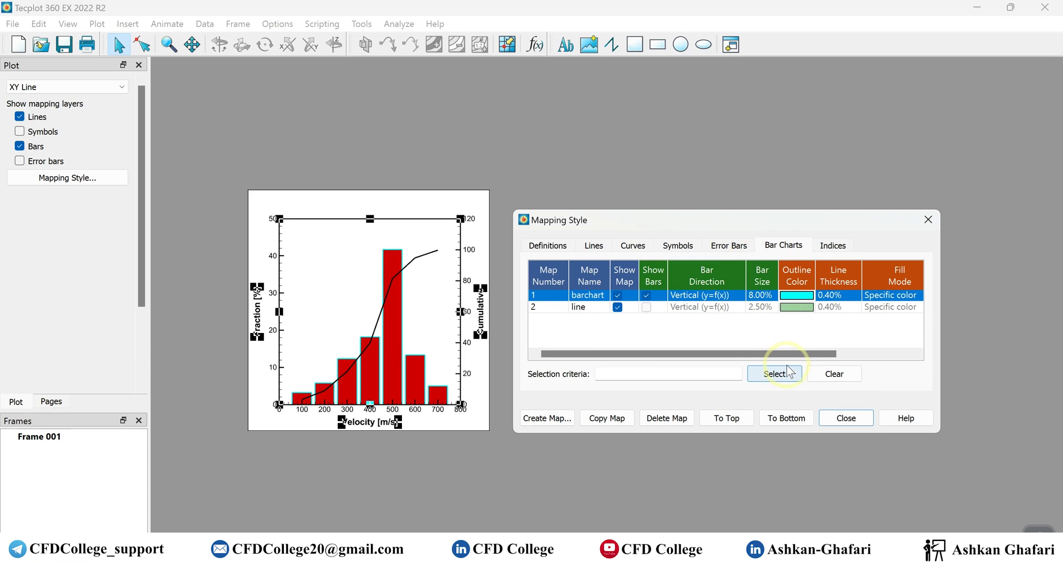
click(807, 299)
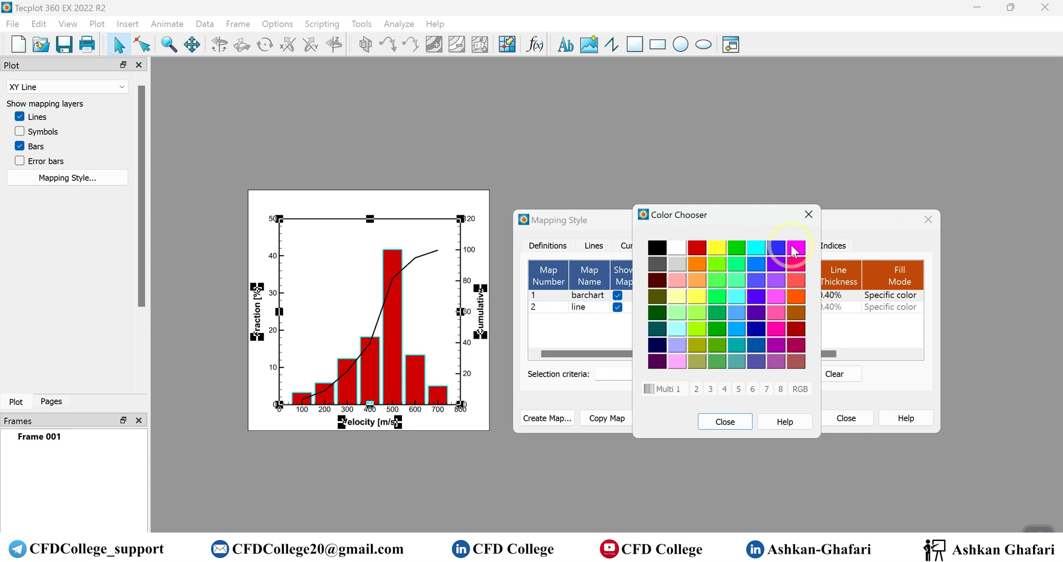
click(697, 248)
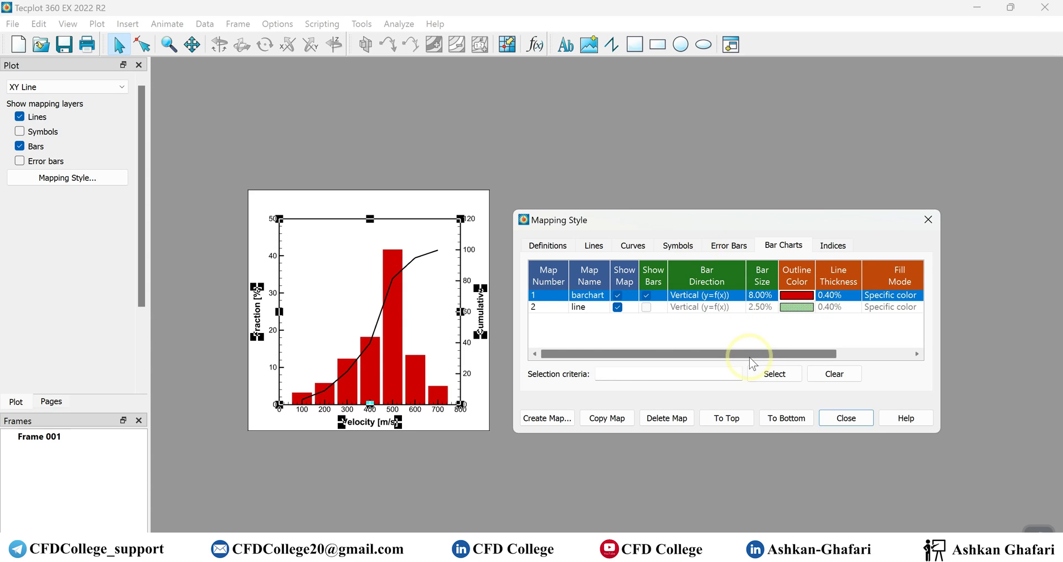
drag(749, 358, 708, 353)
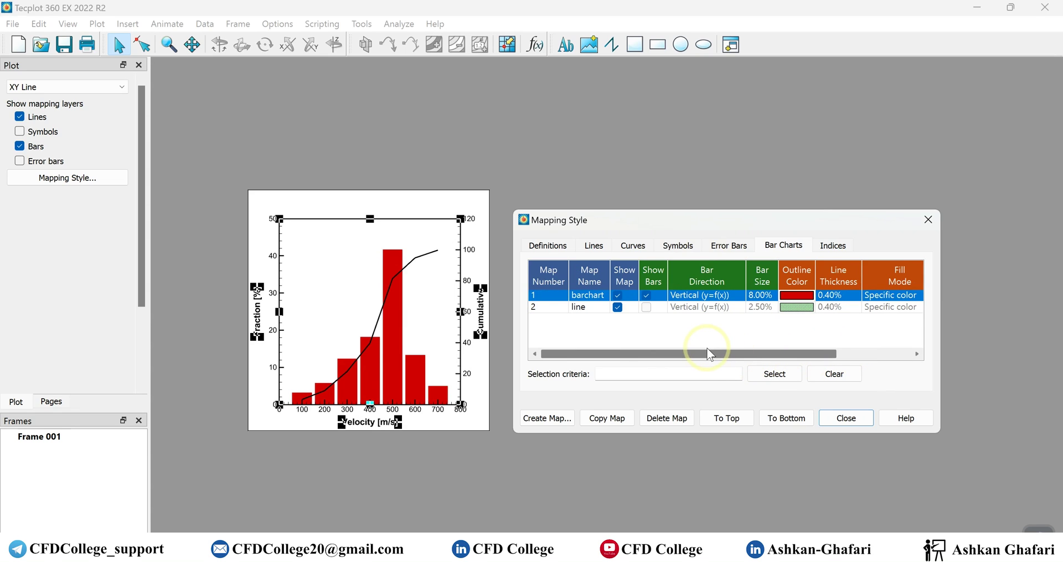
click(929, 220)
click(614, 186)
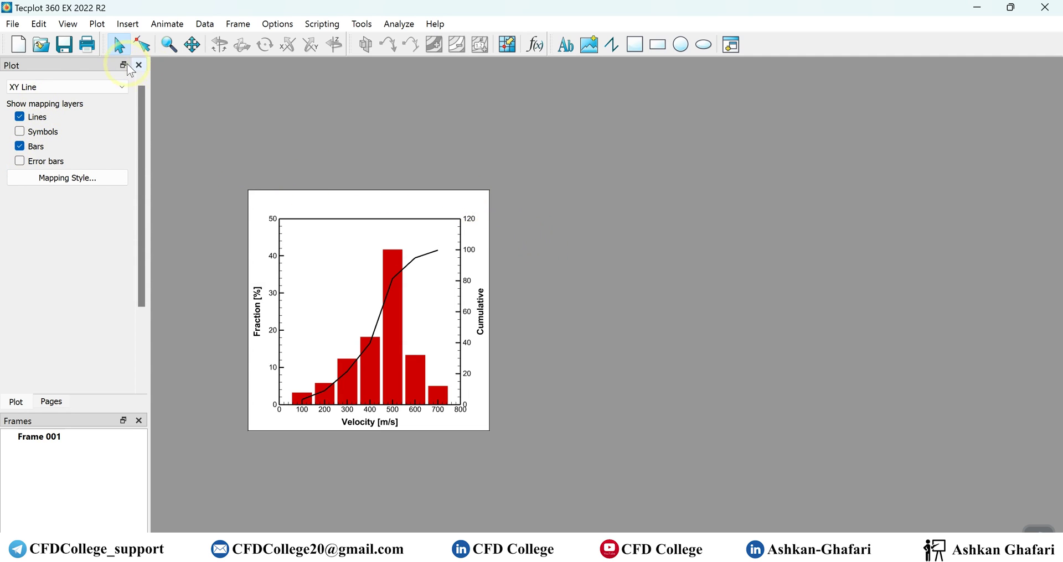
Step: Open the plot's export settings, choose the WMF format, and cancel without exporting
click(12, 23)
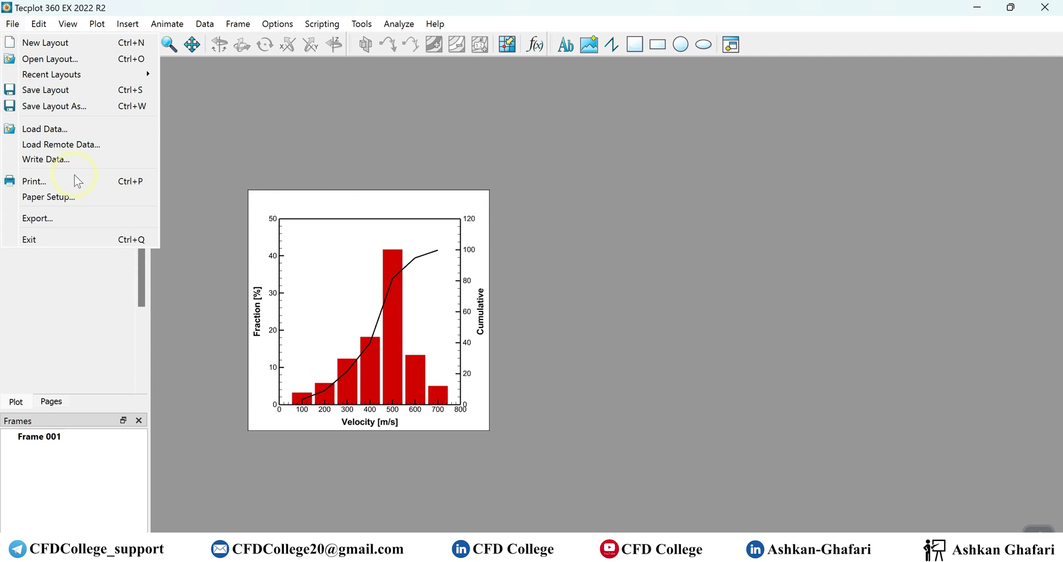
click(70, 220)
click(523, 169)
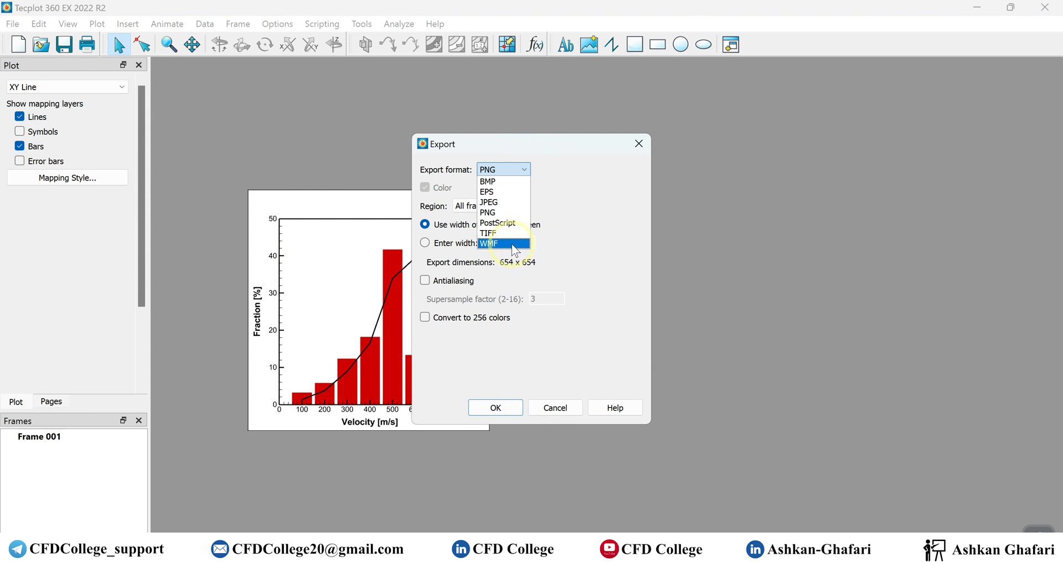
click(513, 244)
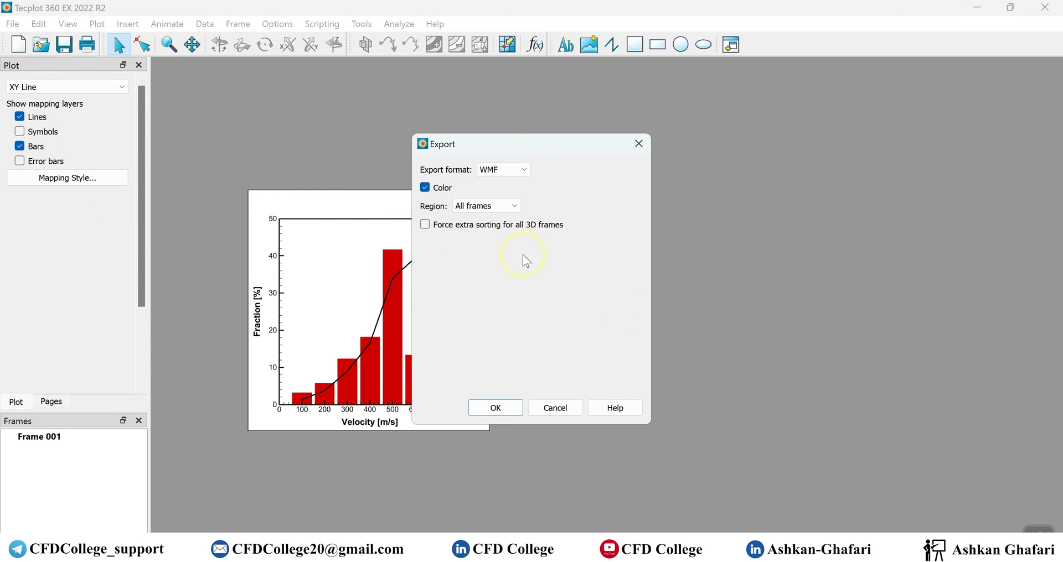
click(573, 411)
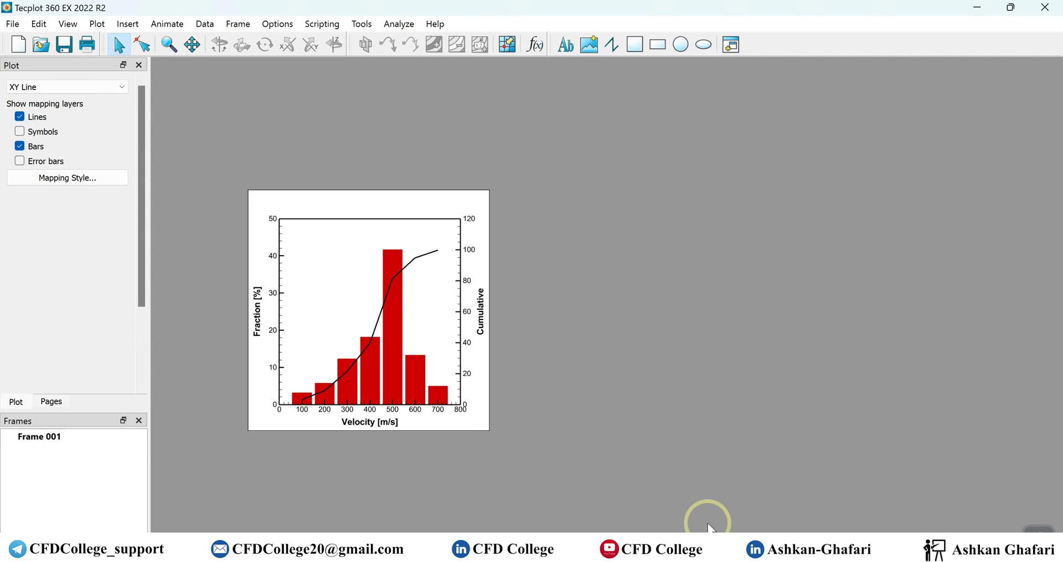
Step: Switch to the Tecplot.pptx slide show in PowerPoint
mouse_move(710, 529)
click(693, 472)
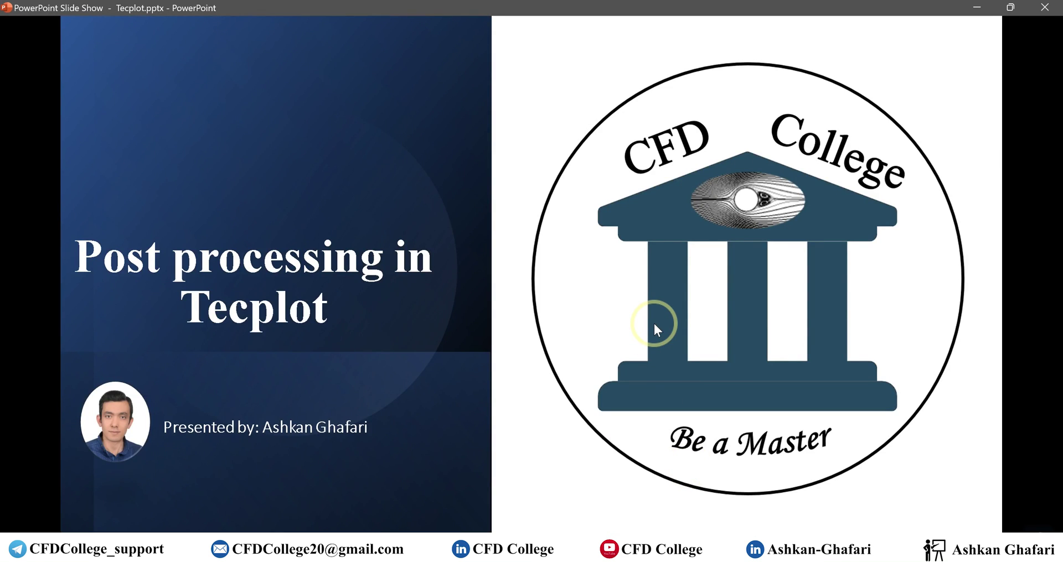